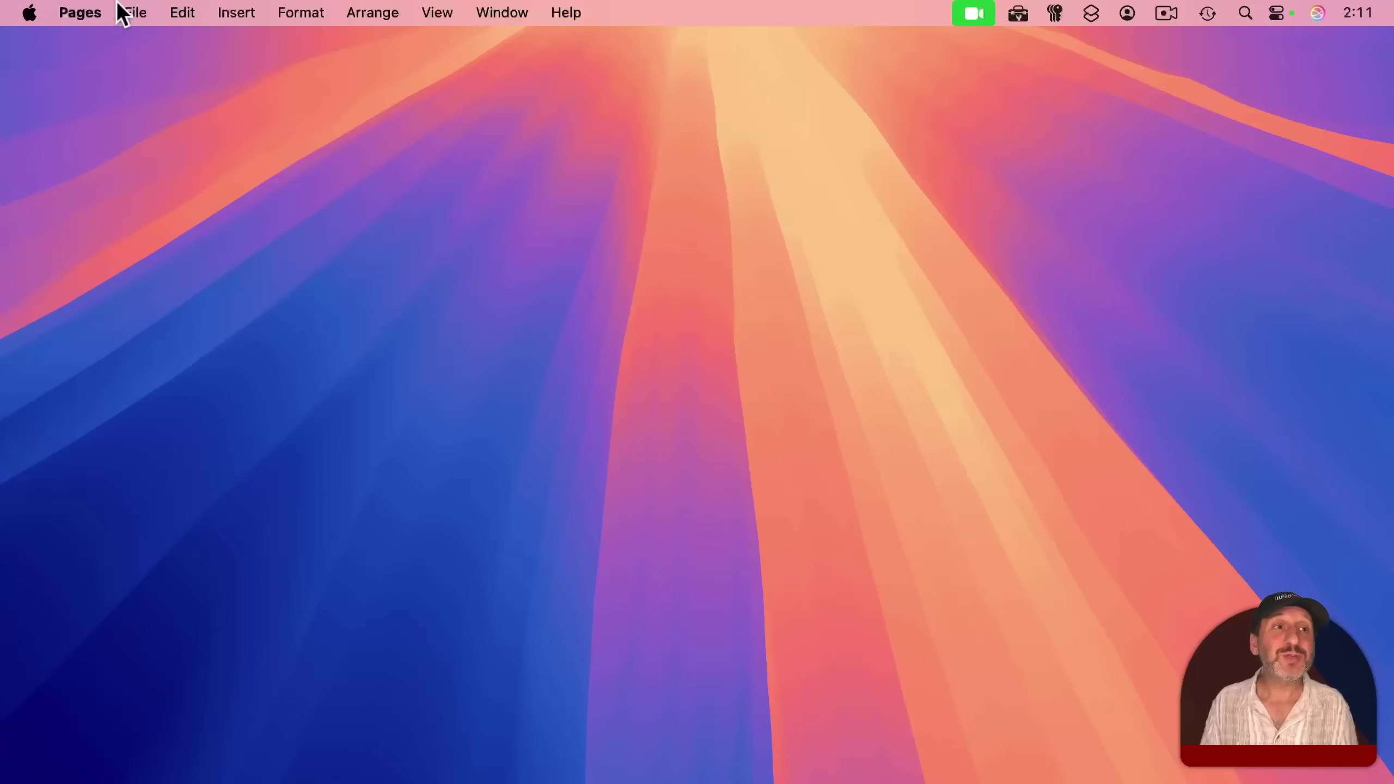
Create a new document from the Blank template and show its layout outlines
{"action": "left_click", "coordinate": [132, 12]}
{"action": "left_click", "coordinate": [137, 44]}
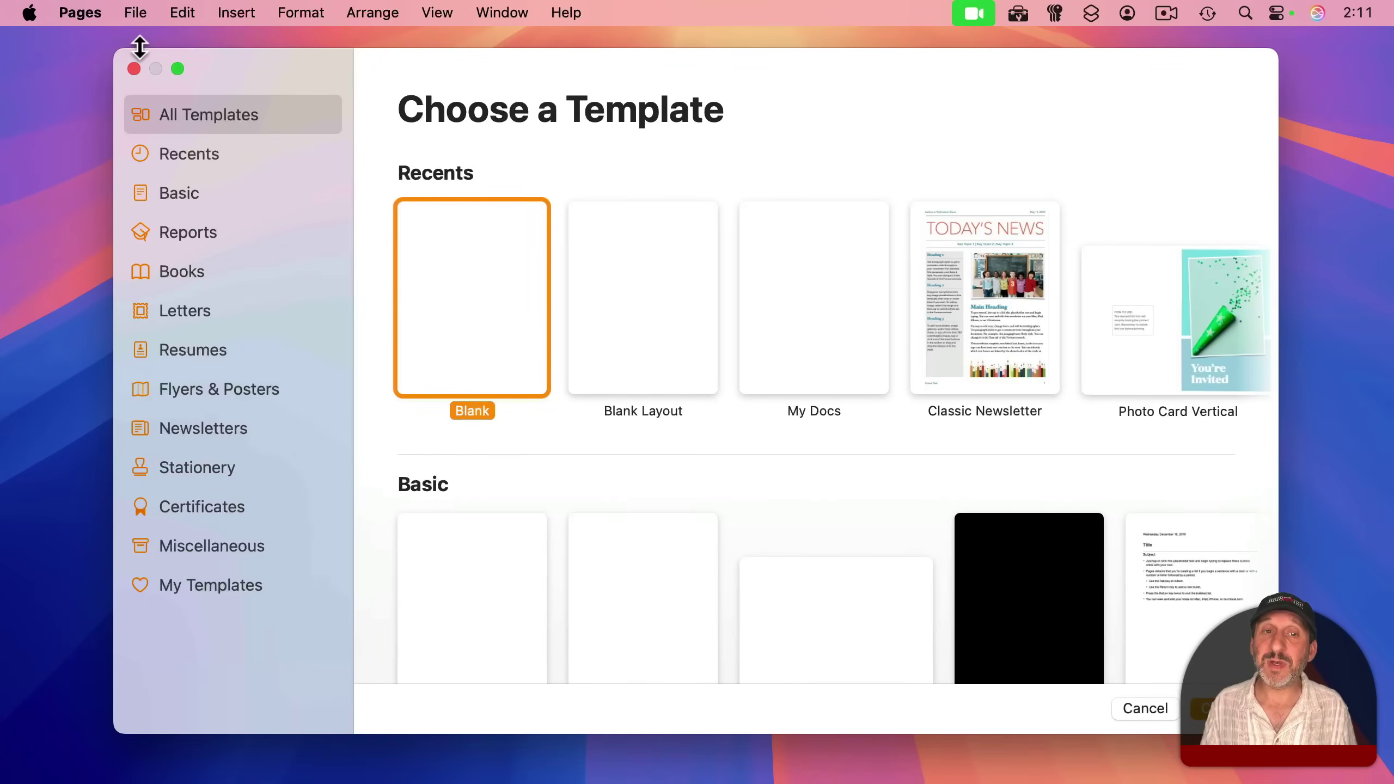
{"action": "double_click", "coordinate": [451, 281]}
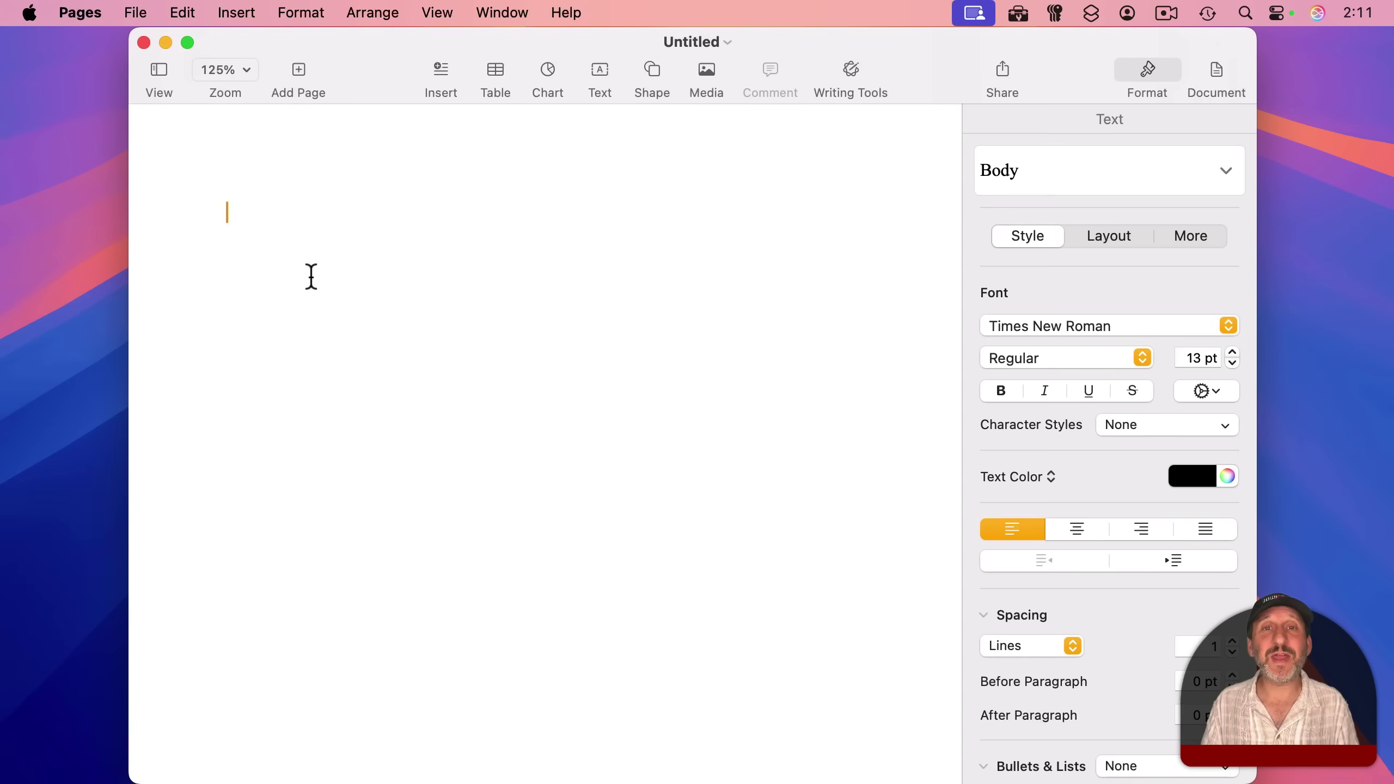
{"action": "left_click", "coordinate": [438, 11]}
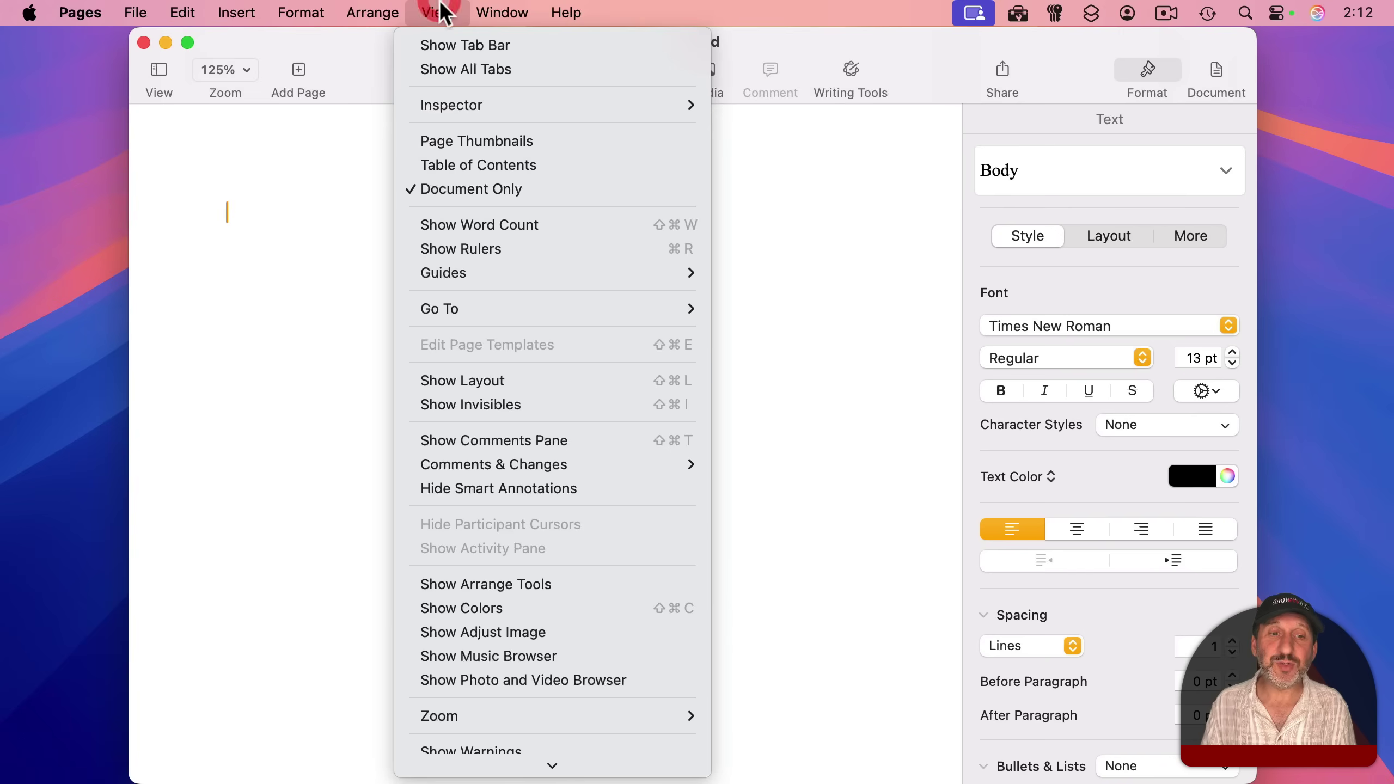
{"action": "left_click", "coordinate": [500, 383]}
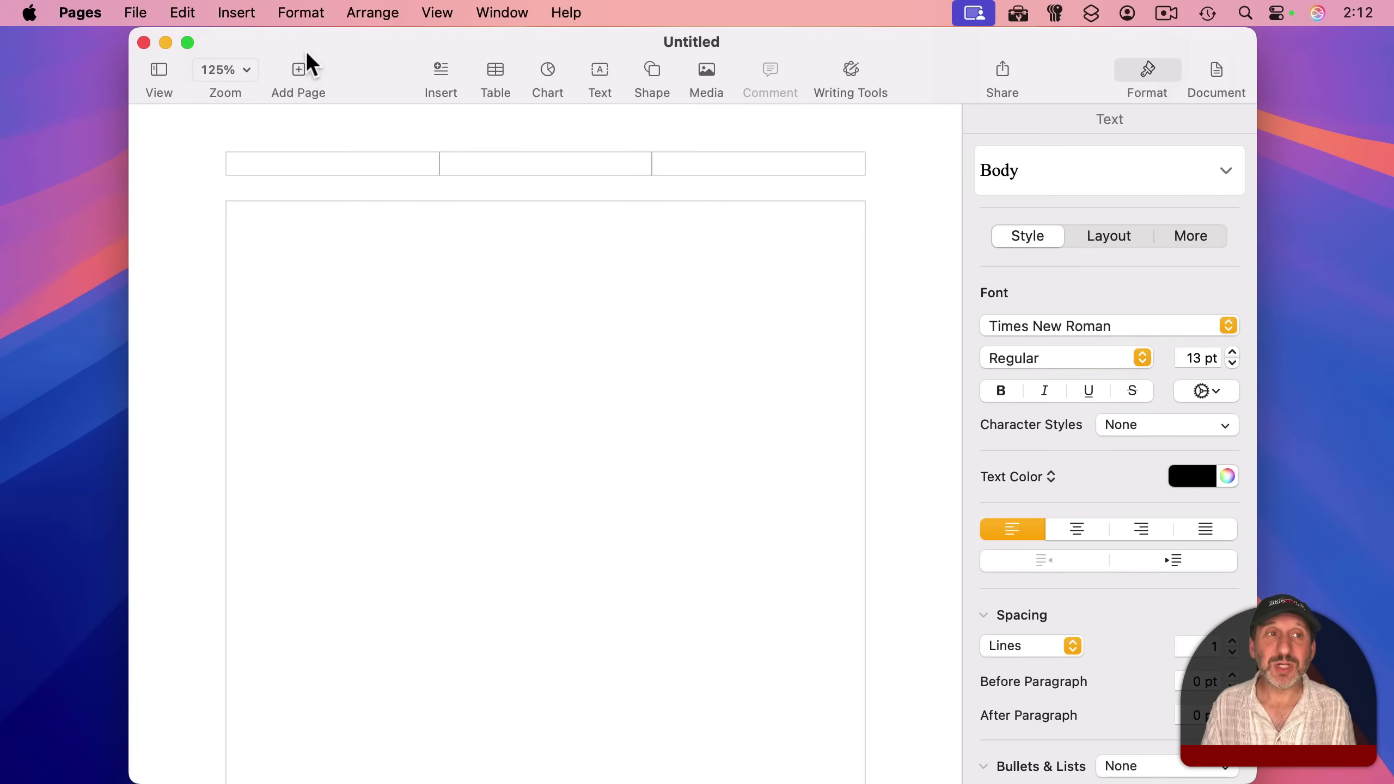
{"action": "left_click", "coordinate": [135, 11]}
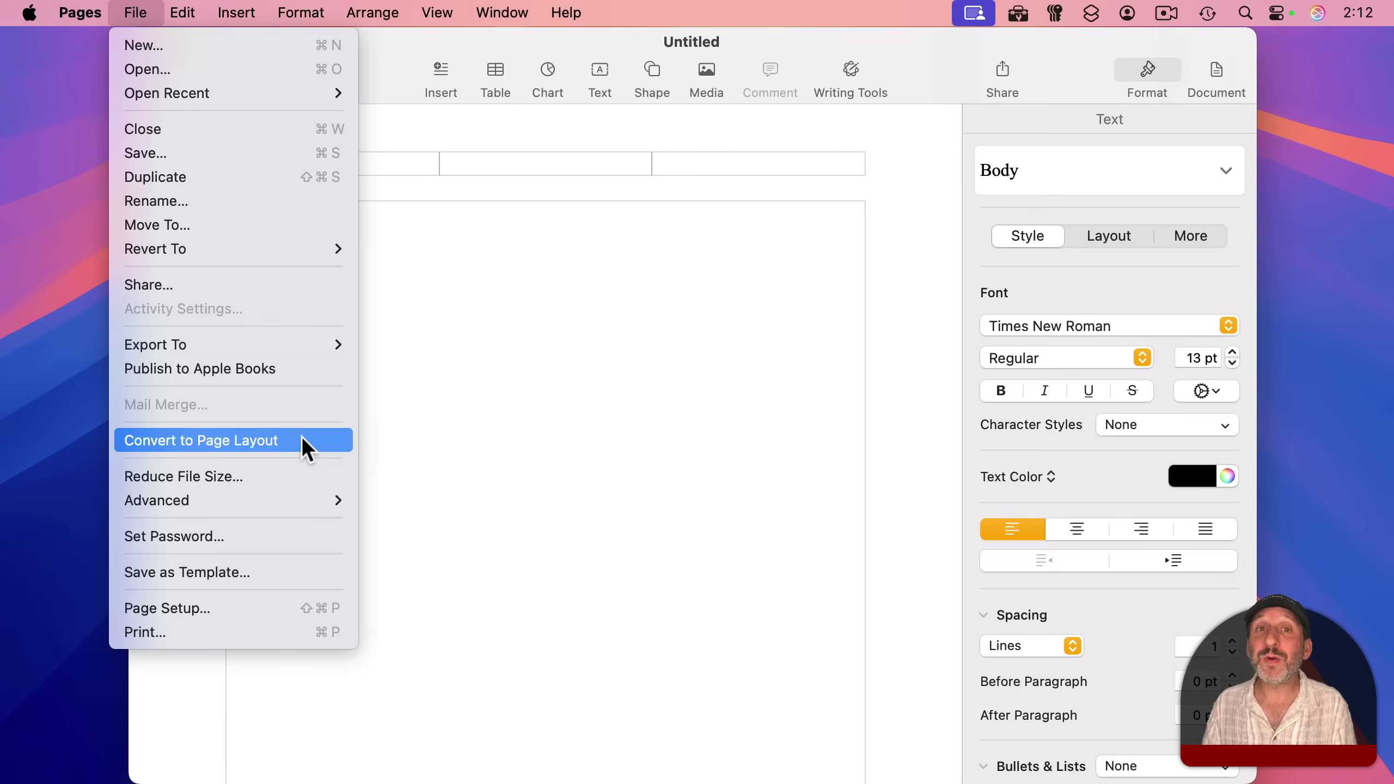
Close the first document and create a new one from the Blank Layout template
{"action": "left_click", "coordinate": [900, 289]}
{"action": "key", "text": "super+w"}
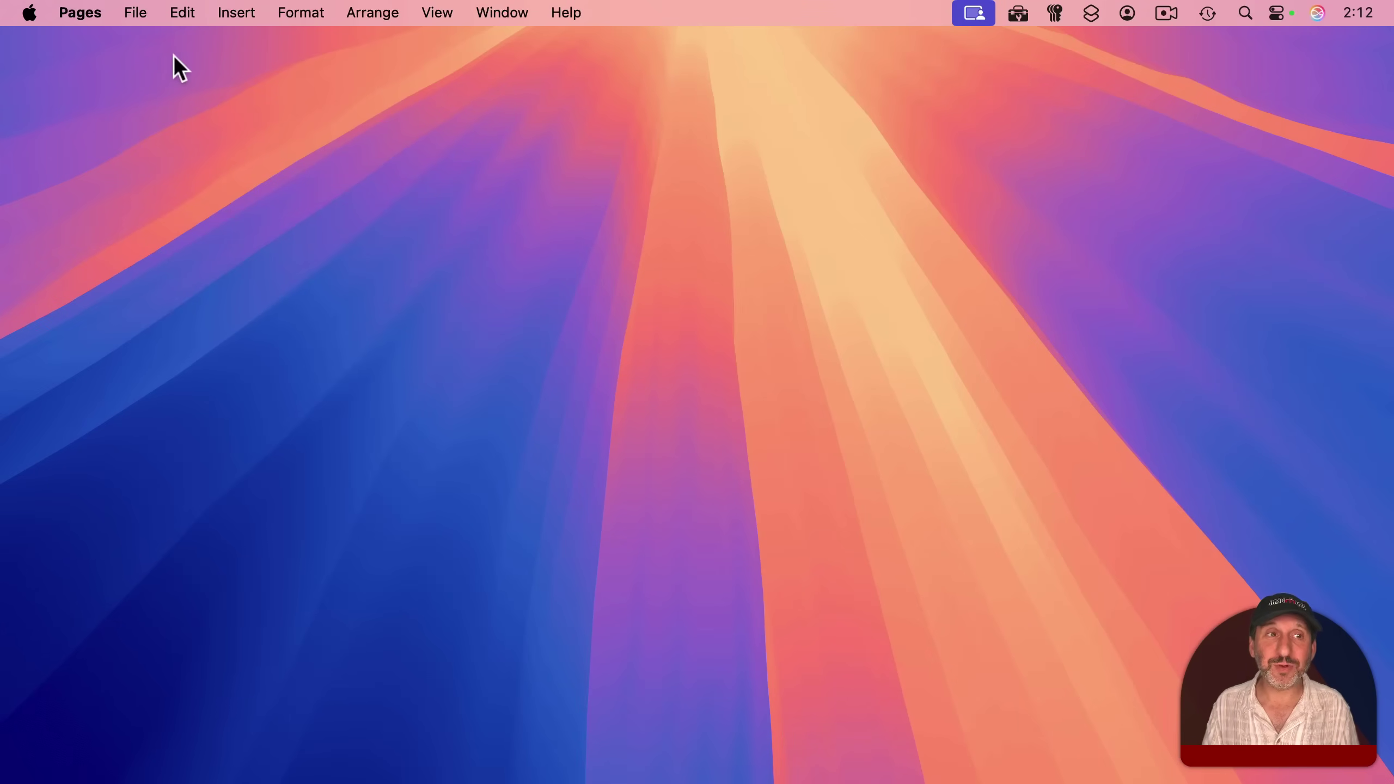
{"action": "left_click", "coordinate": [144, 14]}
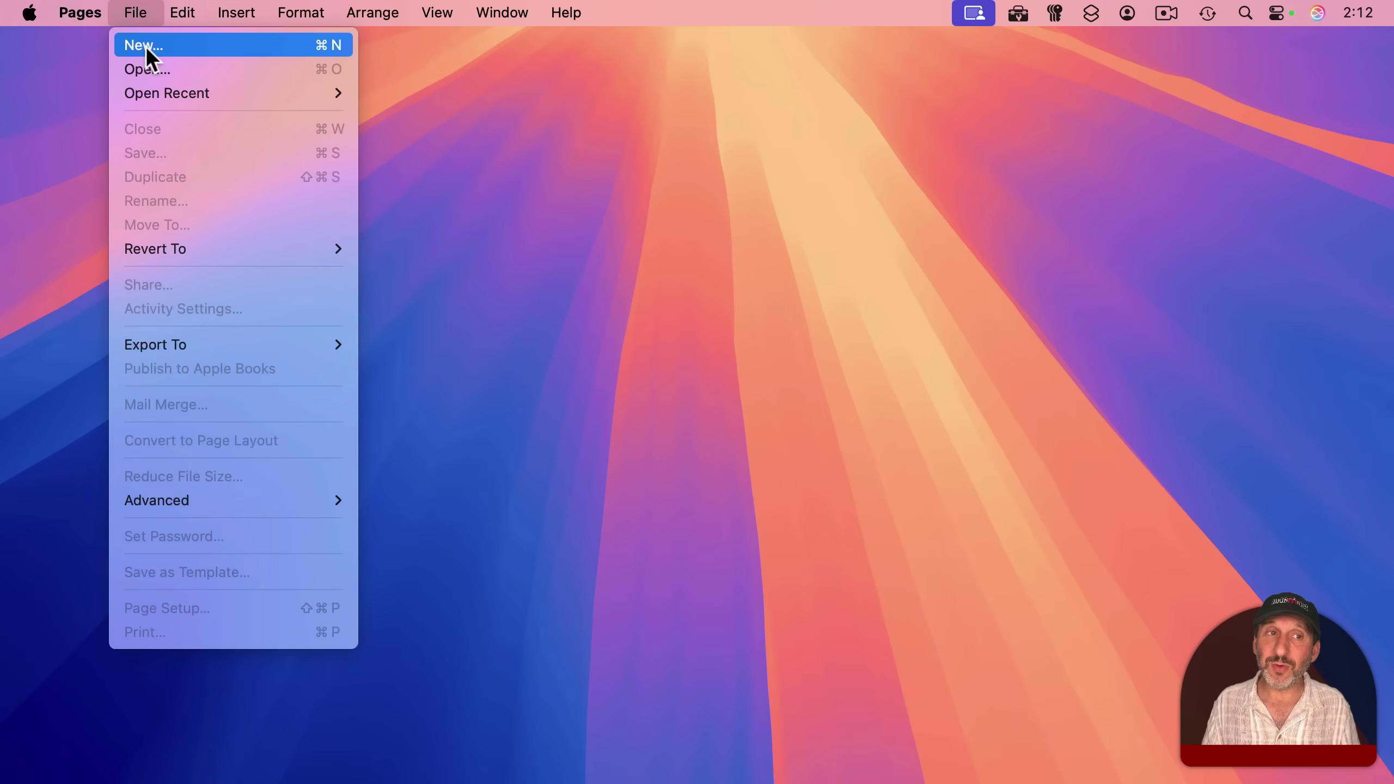
{"action": "left_click", "coordinate": [146, 46]}
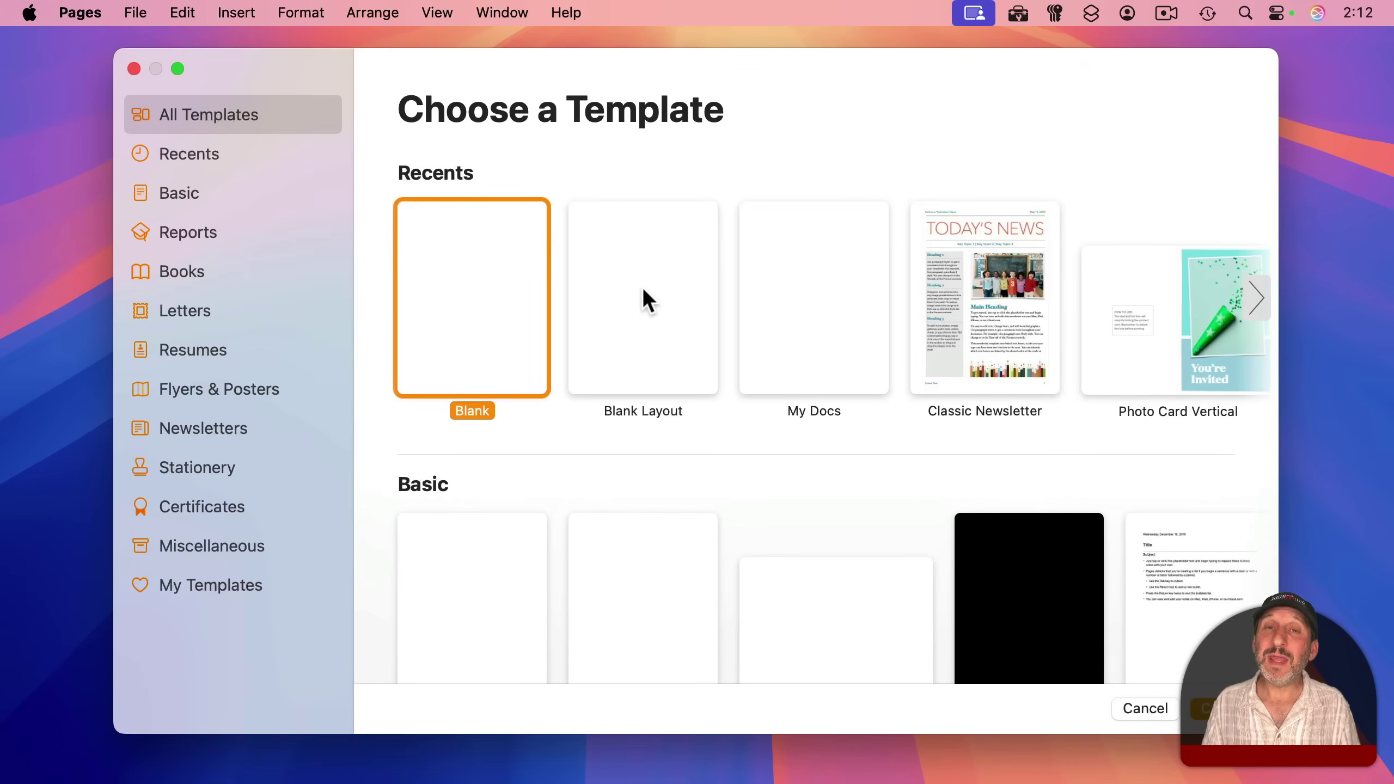
{"action": "scroll", "coordinate": [604, 352], "scroll_direction": "down", "scroll_amount": 3}
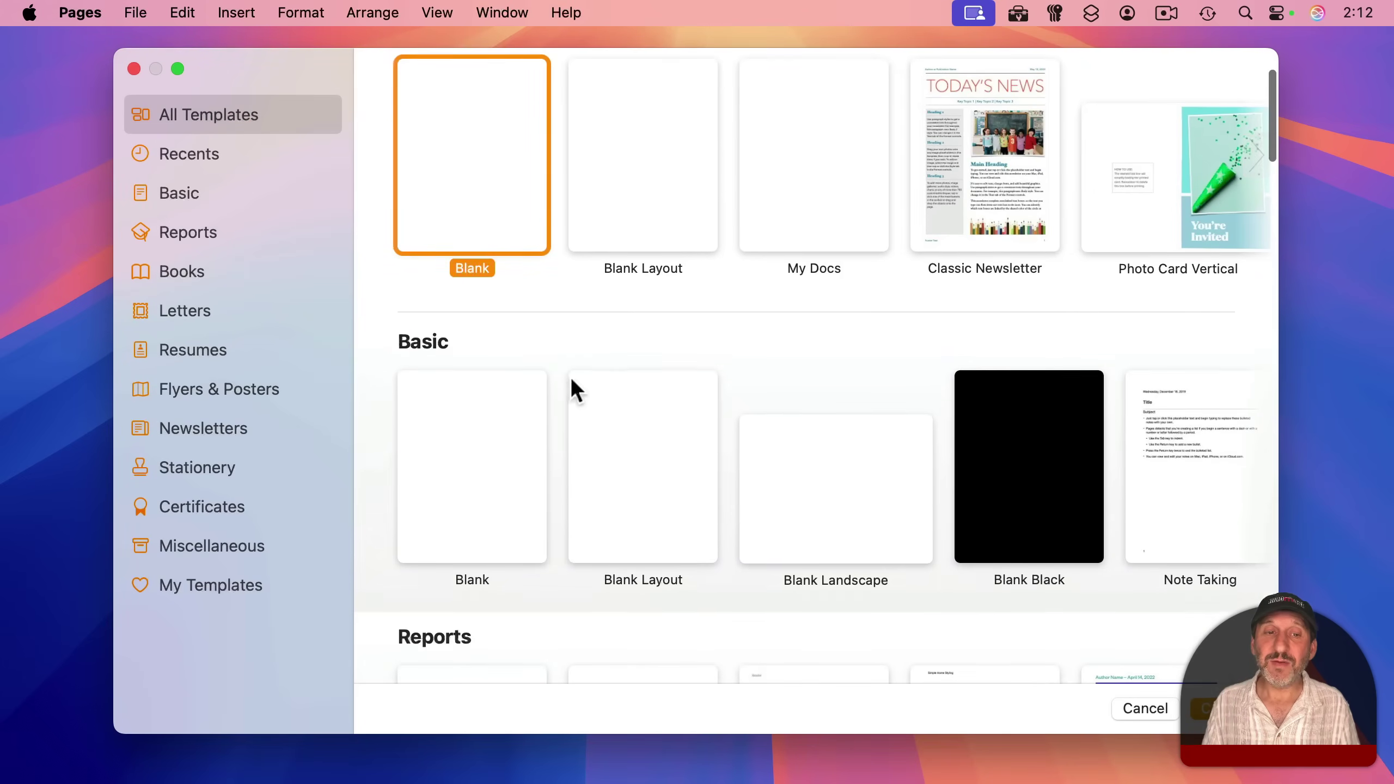
{"action": "scroll", "coordinate": [655, 357], "scroll_direction": "up", "scroll_amount": 3}
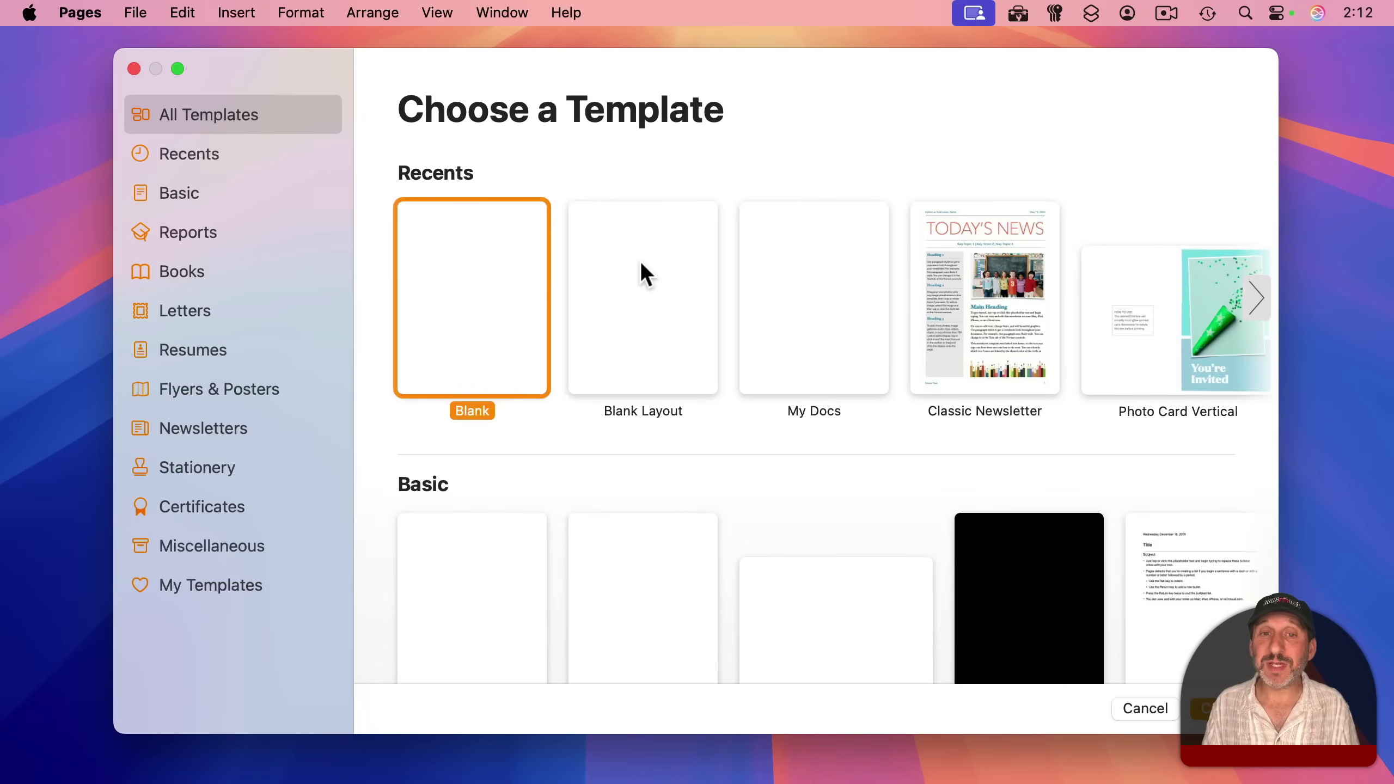
{"action": "double_click", "coordinate": [627, 311]}
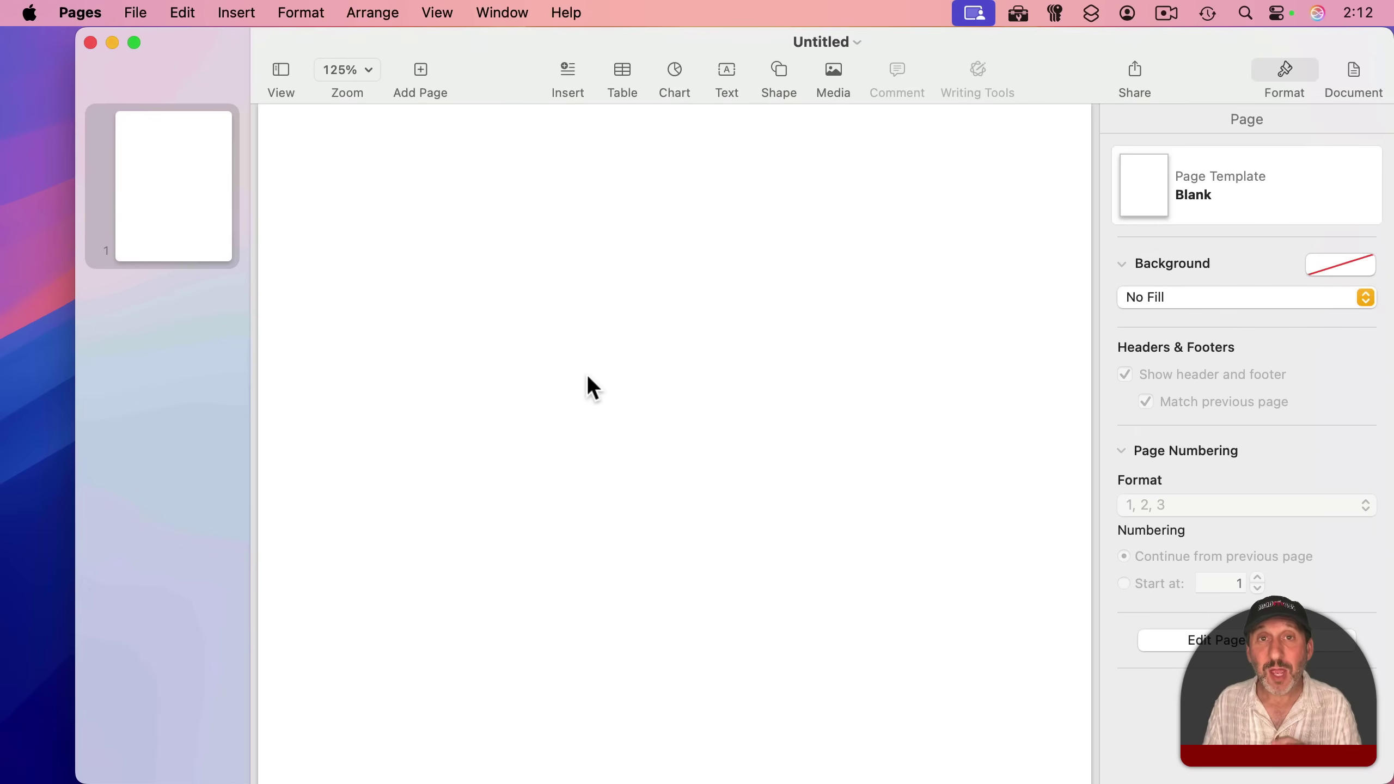
{"action": "left_click", "coordinate": [138, 13]}
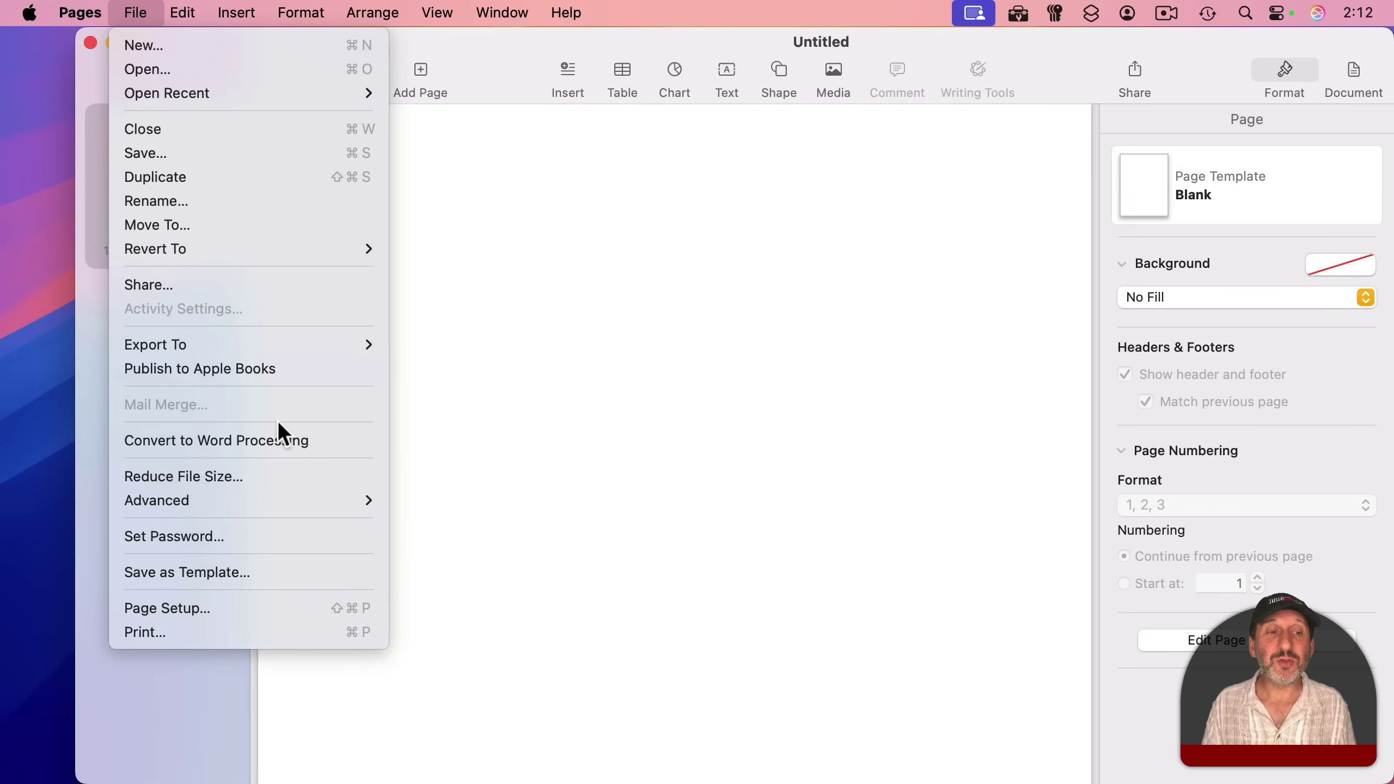
Fit the whole page in the window, then set the zoom to 75%
{"action": "left_click", "coordinate": [340, 441]}
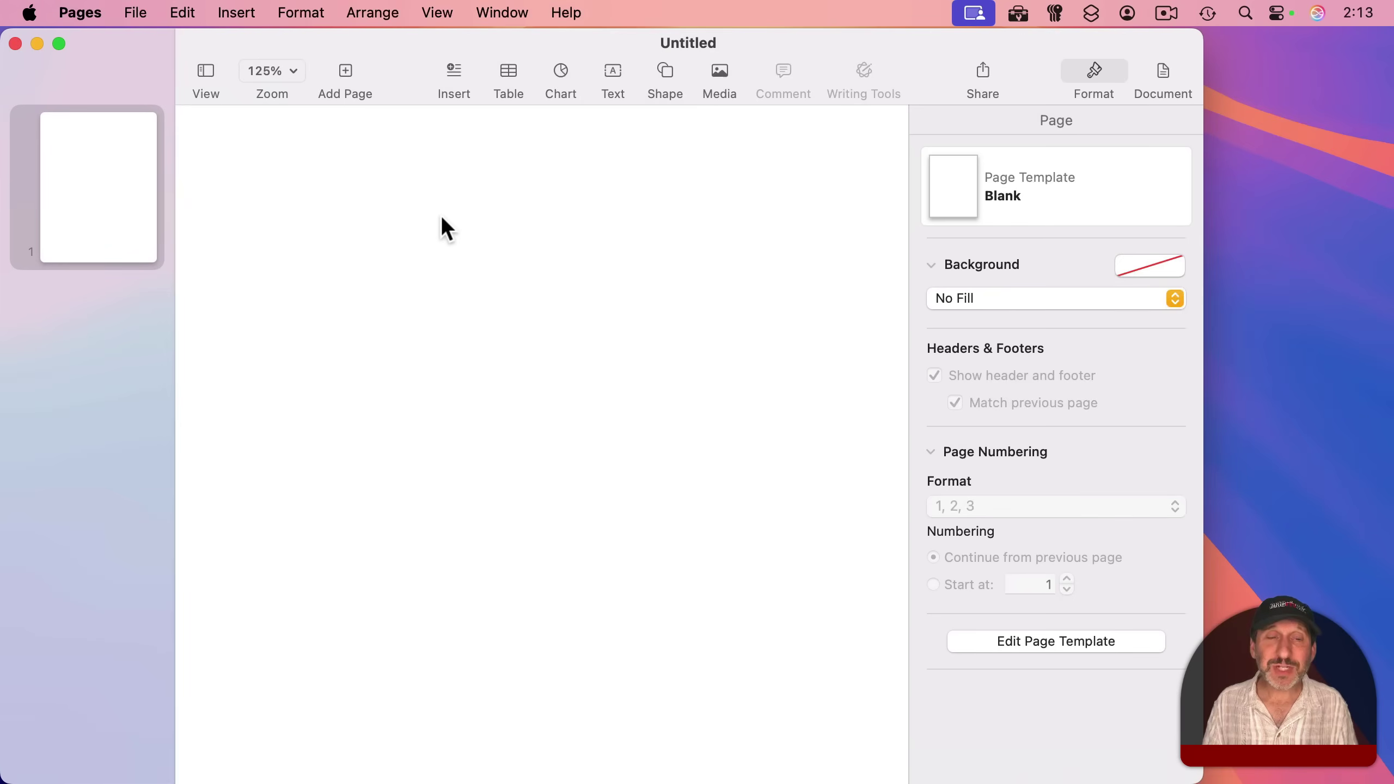
{"action": "left_click", "coordinate": [271, 71]}
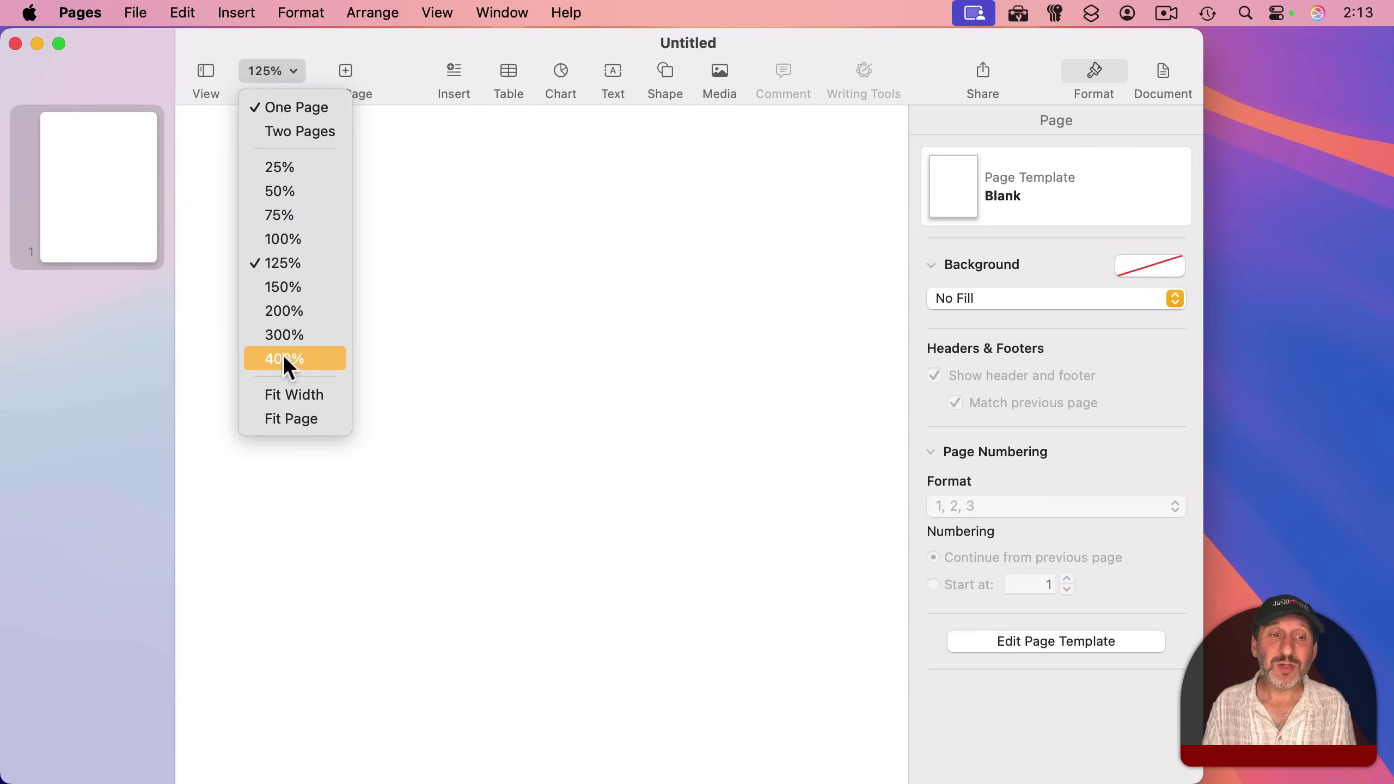
{"action": "left_click", "coordinate": [293, 413]}
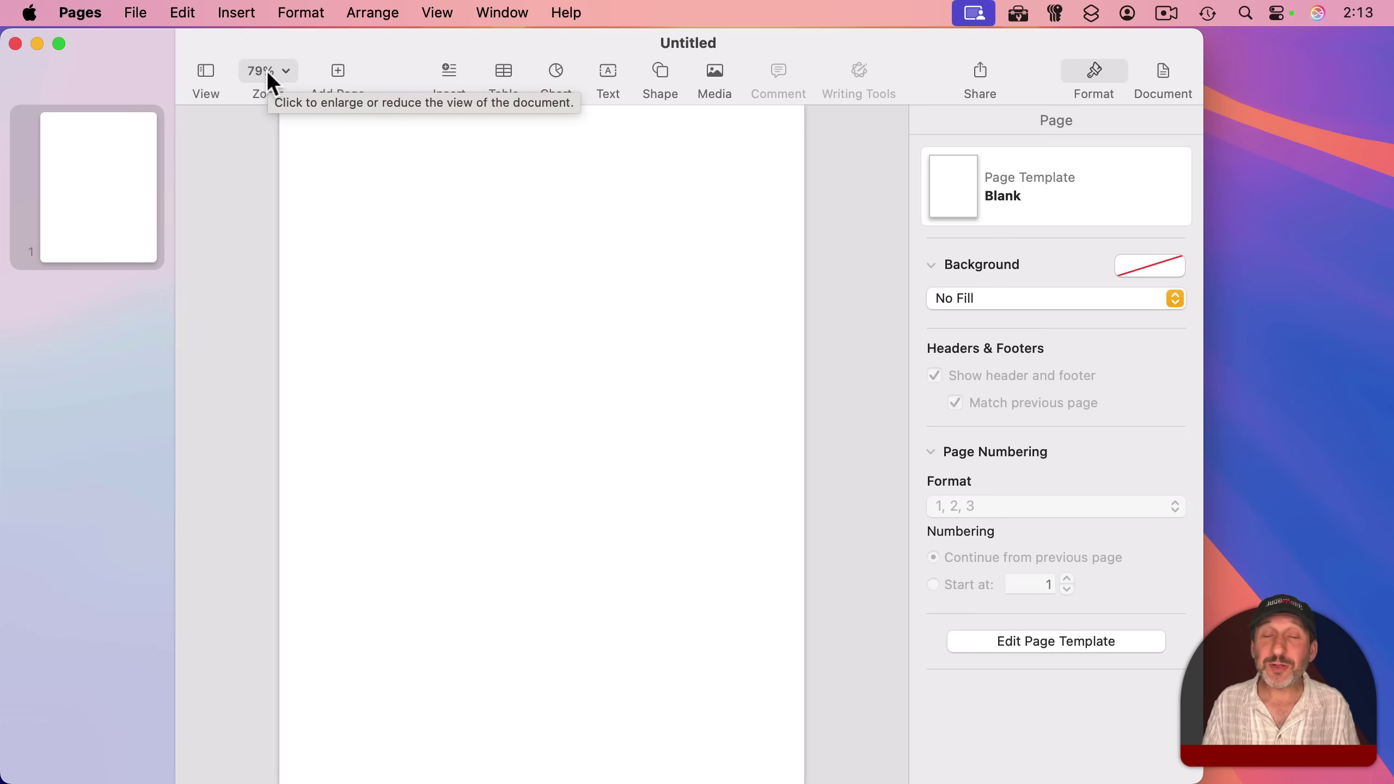
{"action": "left_click", "coordinate": [271, 77]}
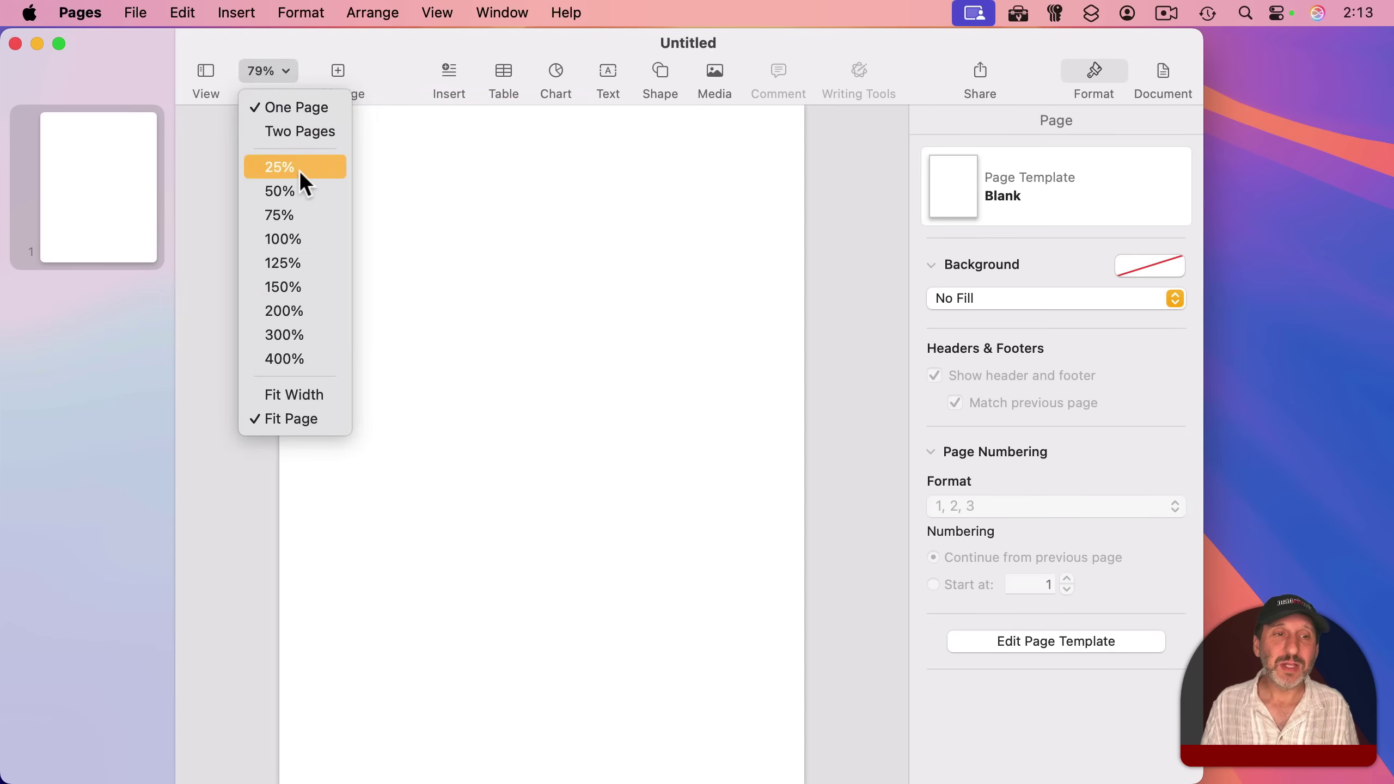
{"action": "left_click", "coordinate": [302, 214]}
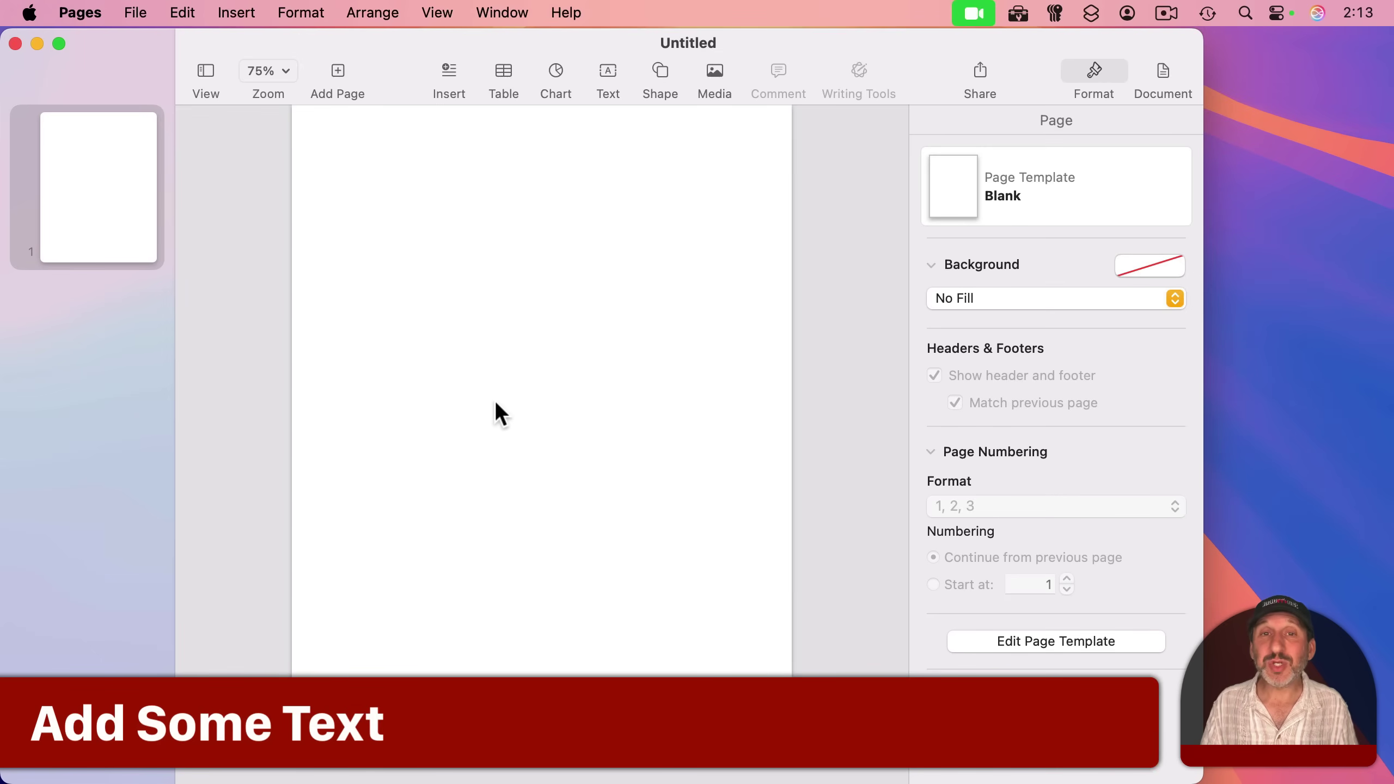
Insert a text box reading 'After Work Party!' and select all its text
{"action": "left_click", "coordinate": [473, 227]}
{"action": "left_click", "coordinate": [382, 345]}
{"action": "left_click", "coordinate": [582, 483]}
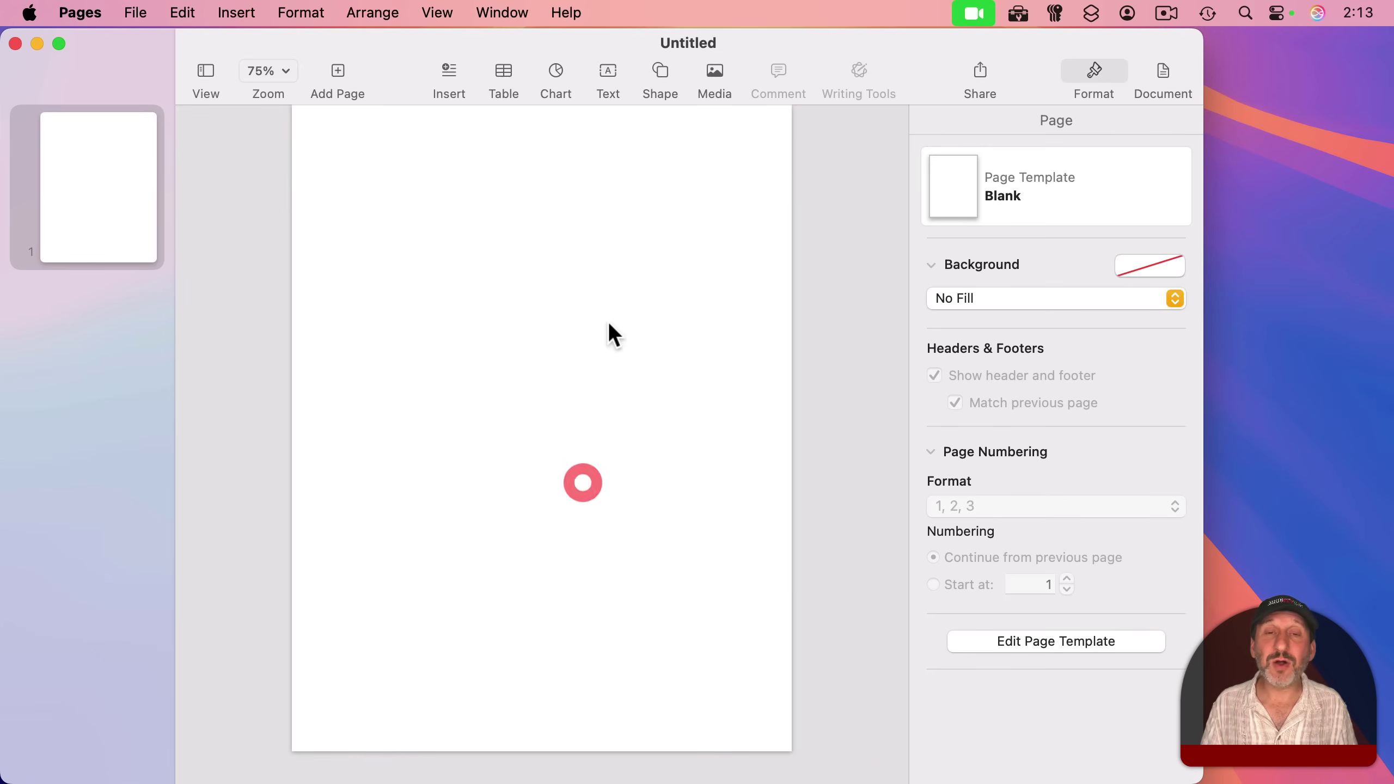
{"action": "left_click", "coordinate": [603, 314]}
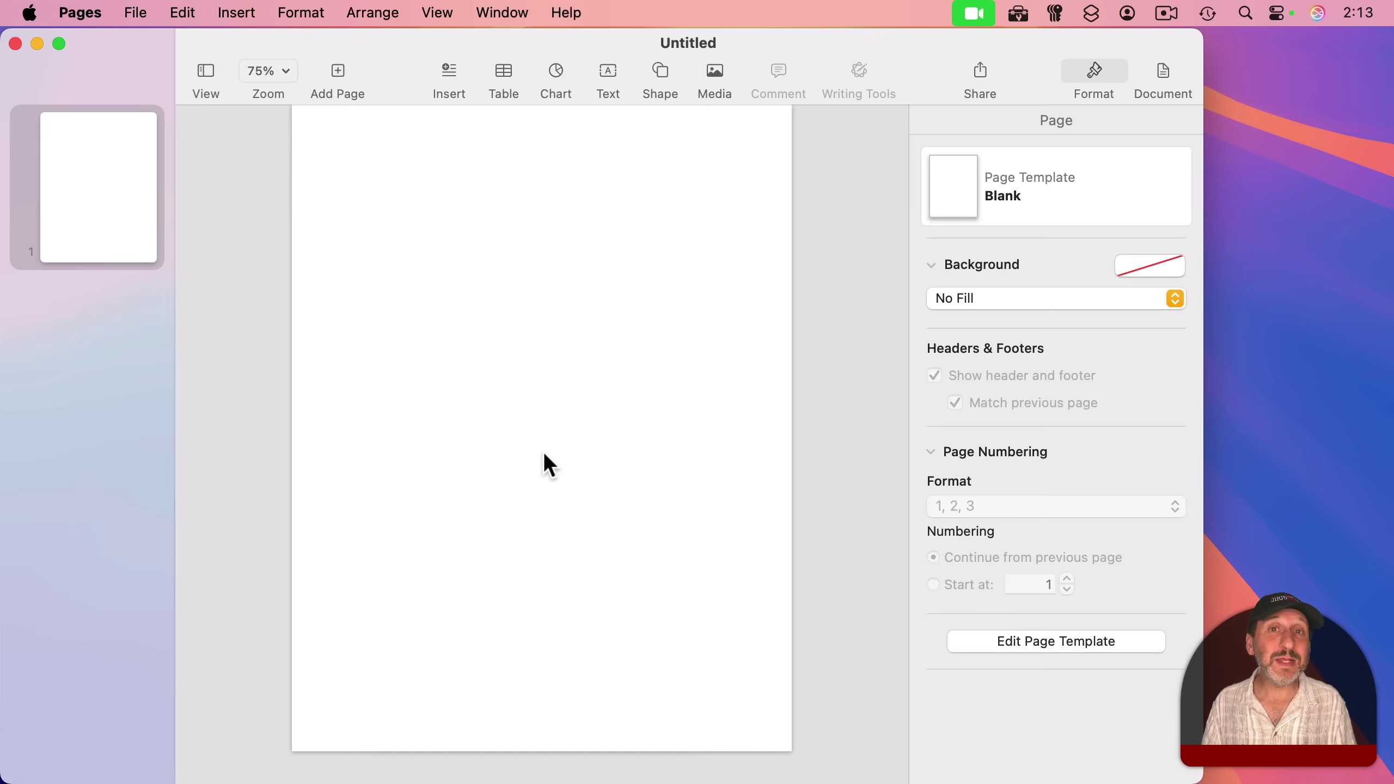
{"action": "left_click", "coordinate": [610, 70]}
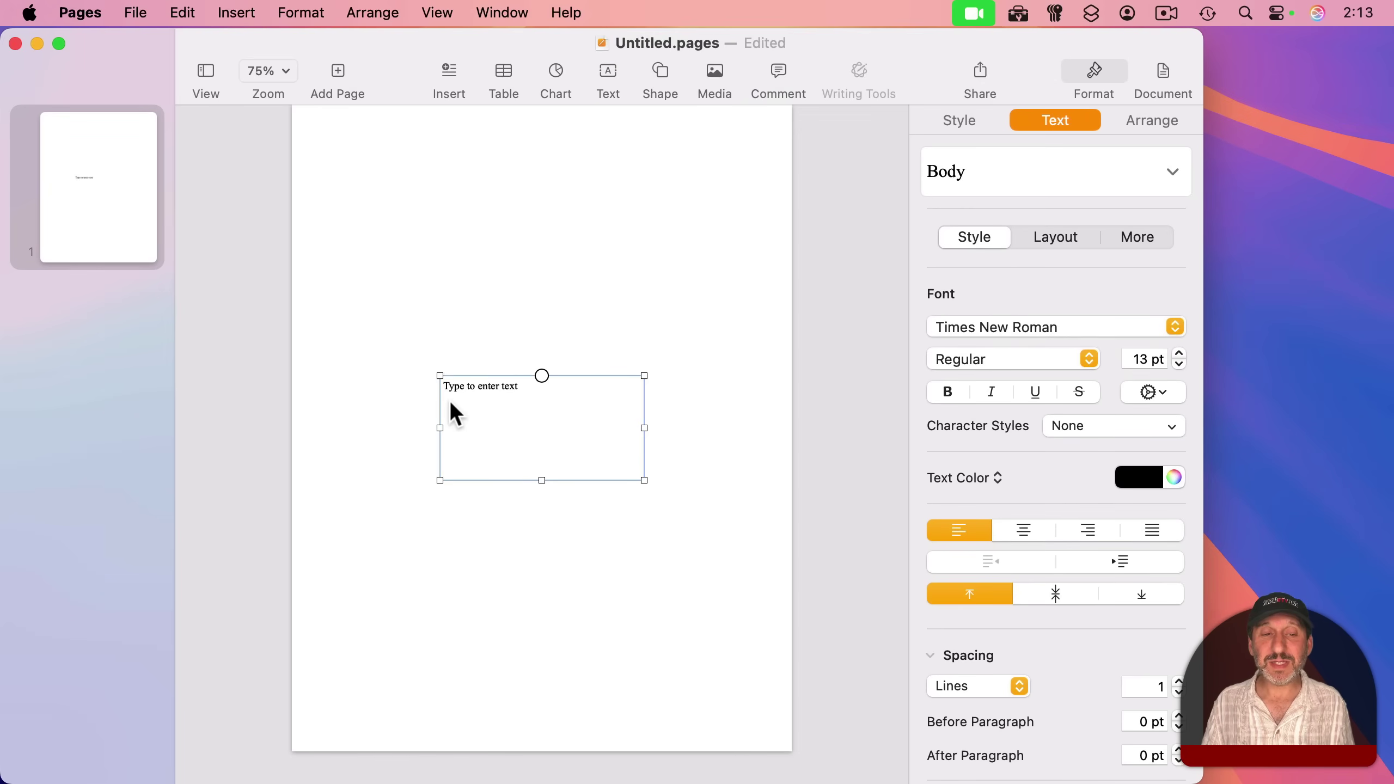
{"action": "left_click", "coordinate": [483, 391]}
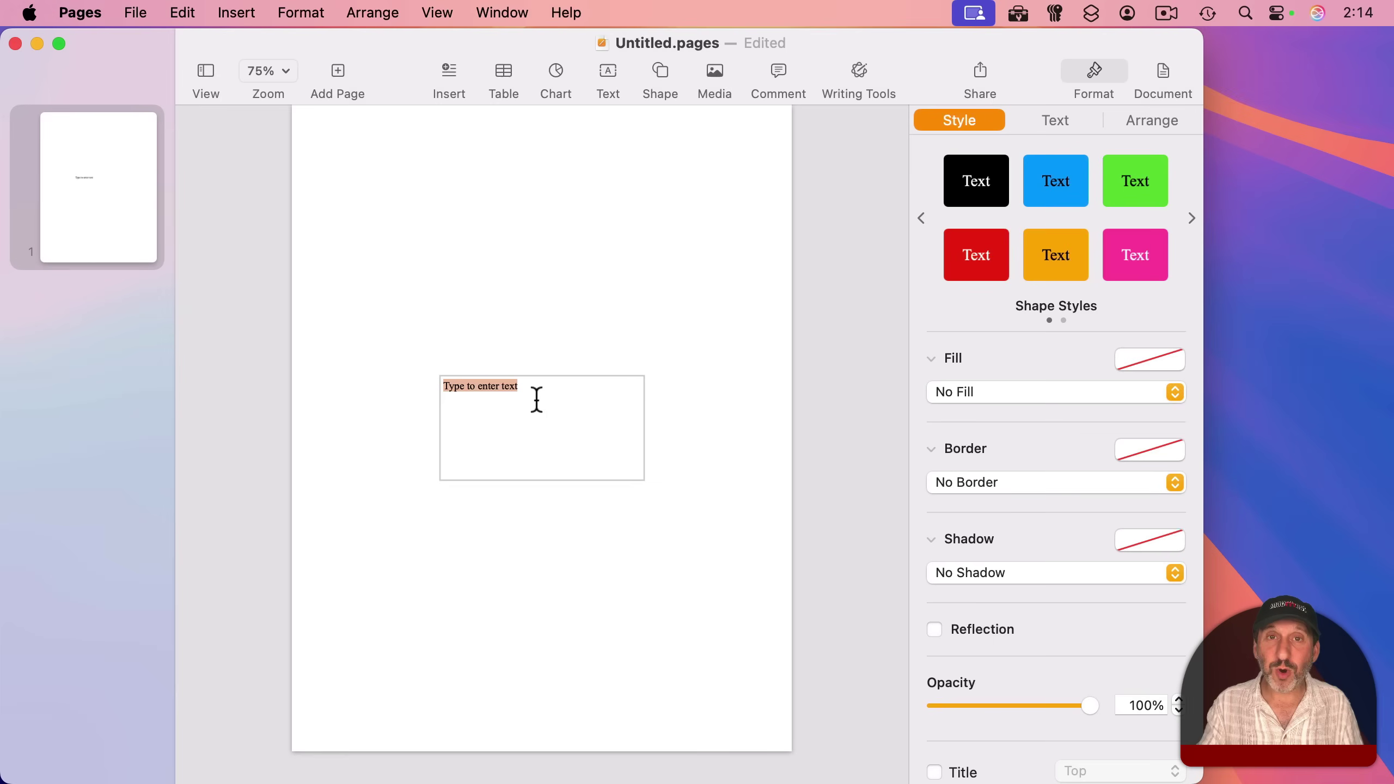
{"action": "type", "text": "Afte"}
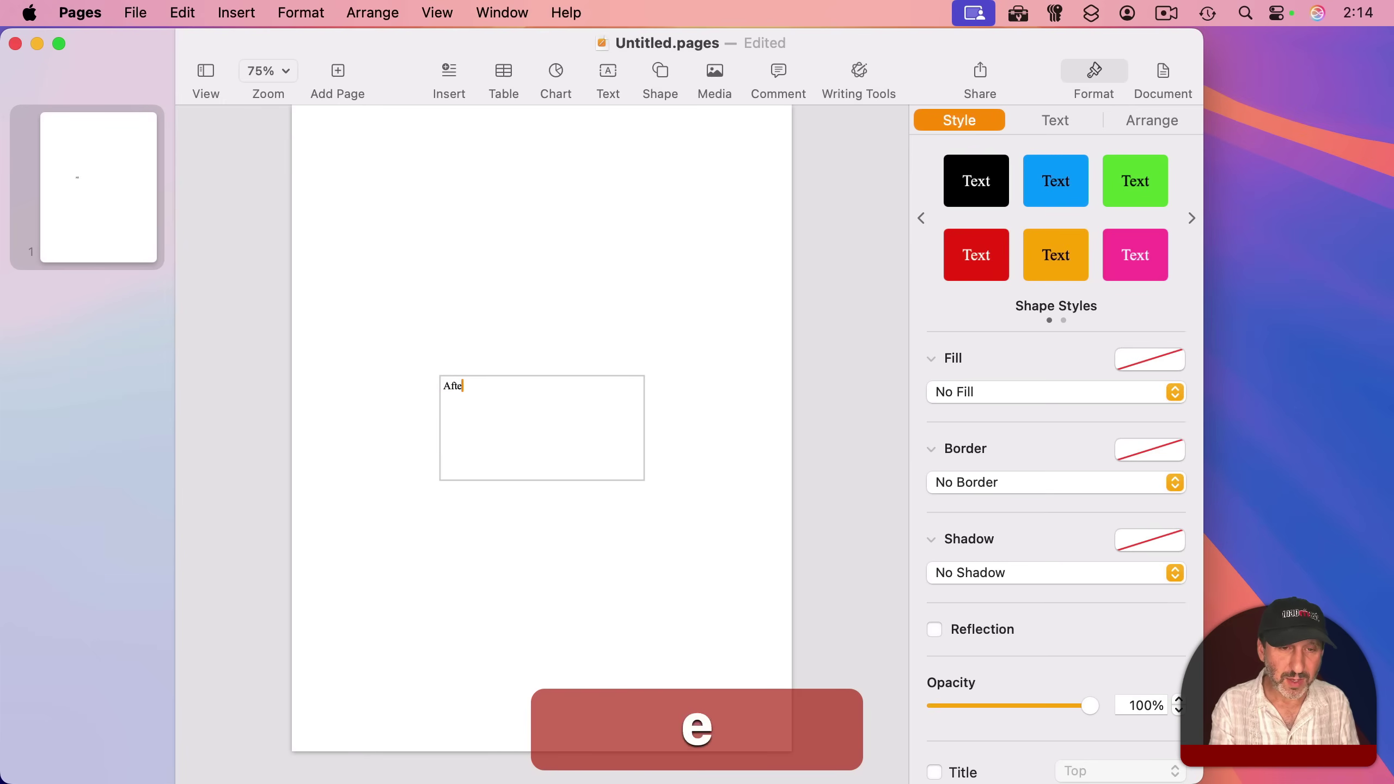
{"action": "type", "text": "r Work P"}
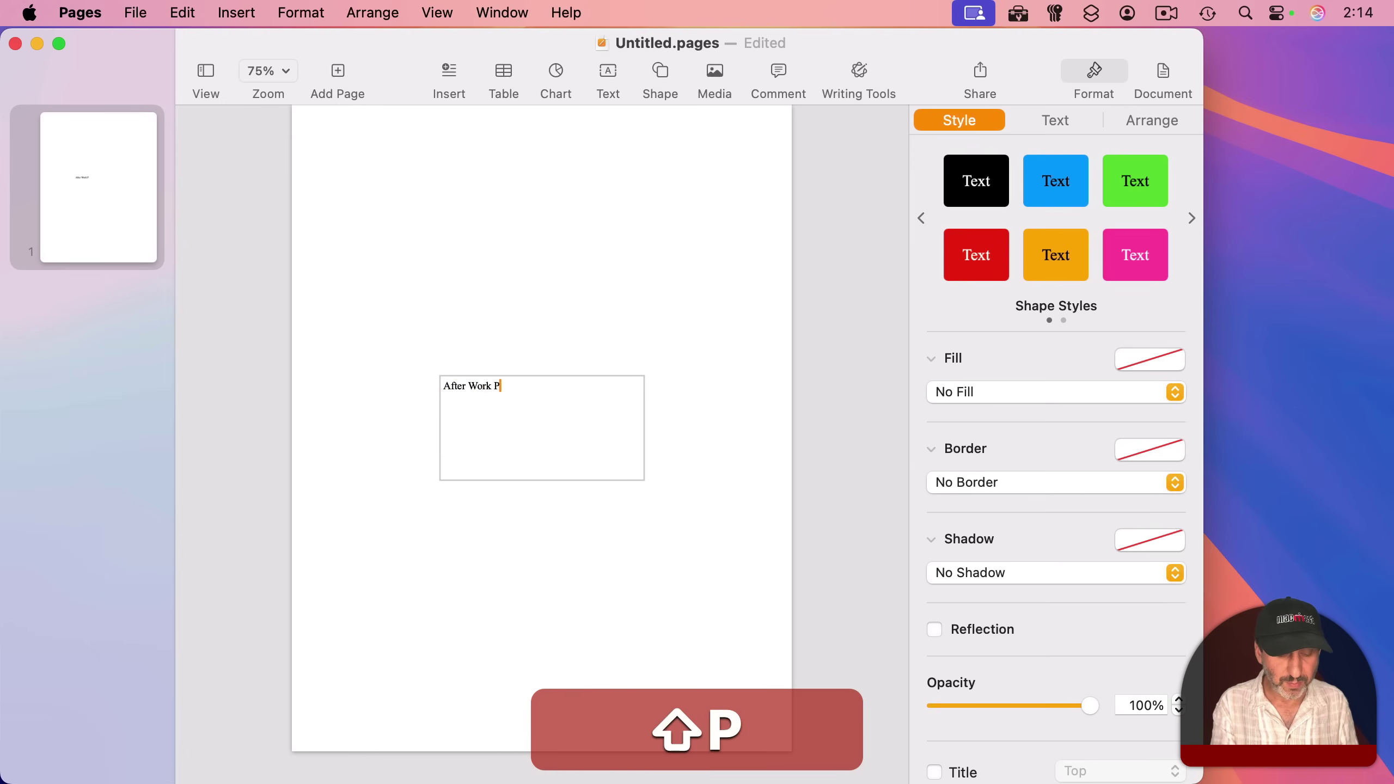
{"action": "type", "text": "arty!"}
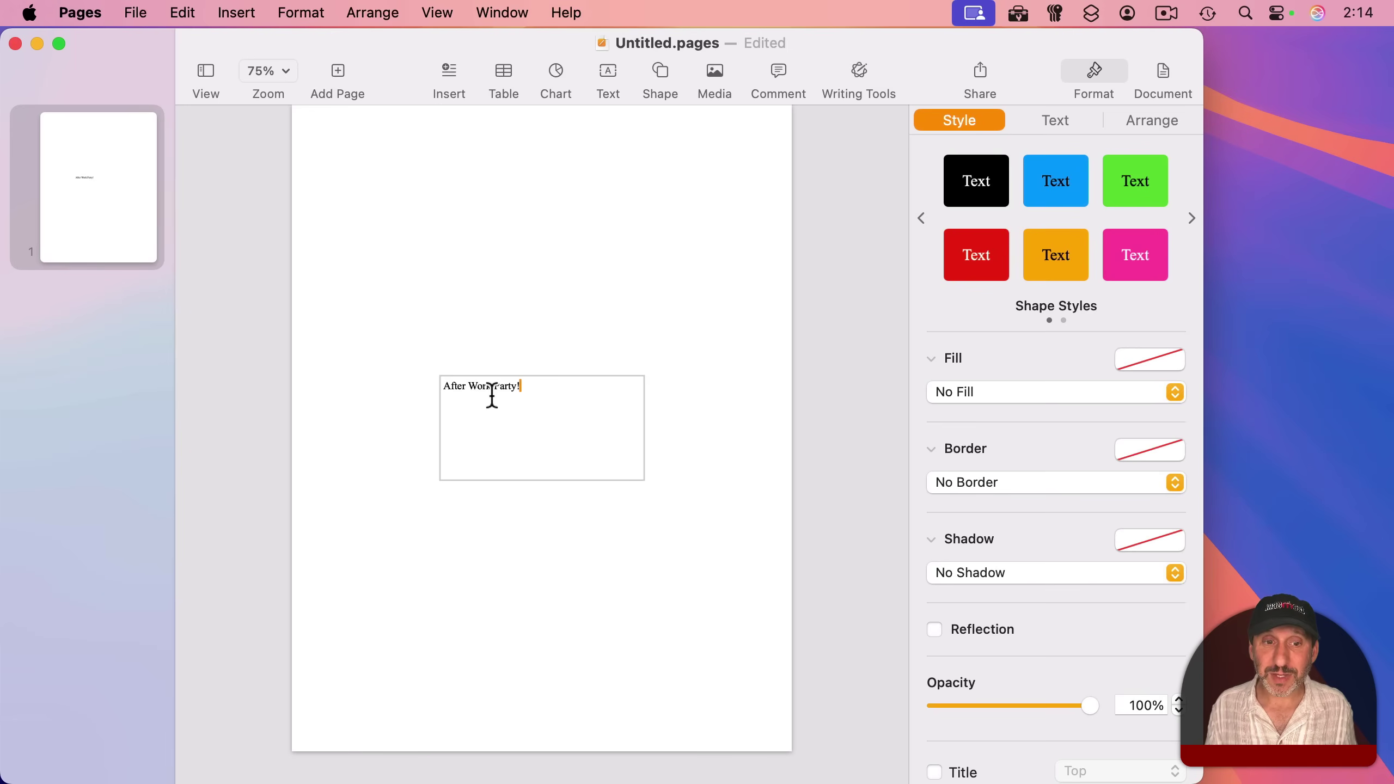
{"action": "key", "text": "super+a"}
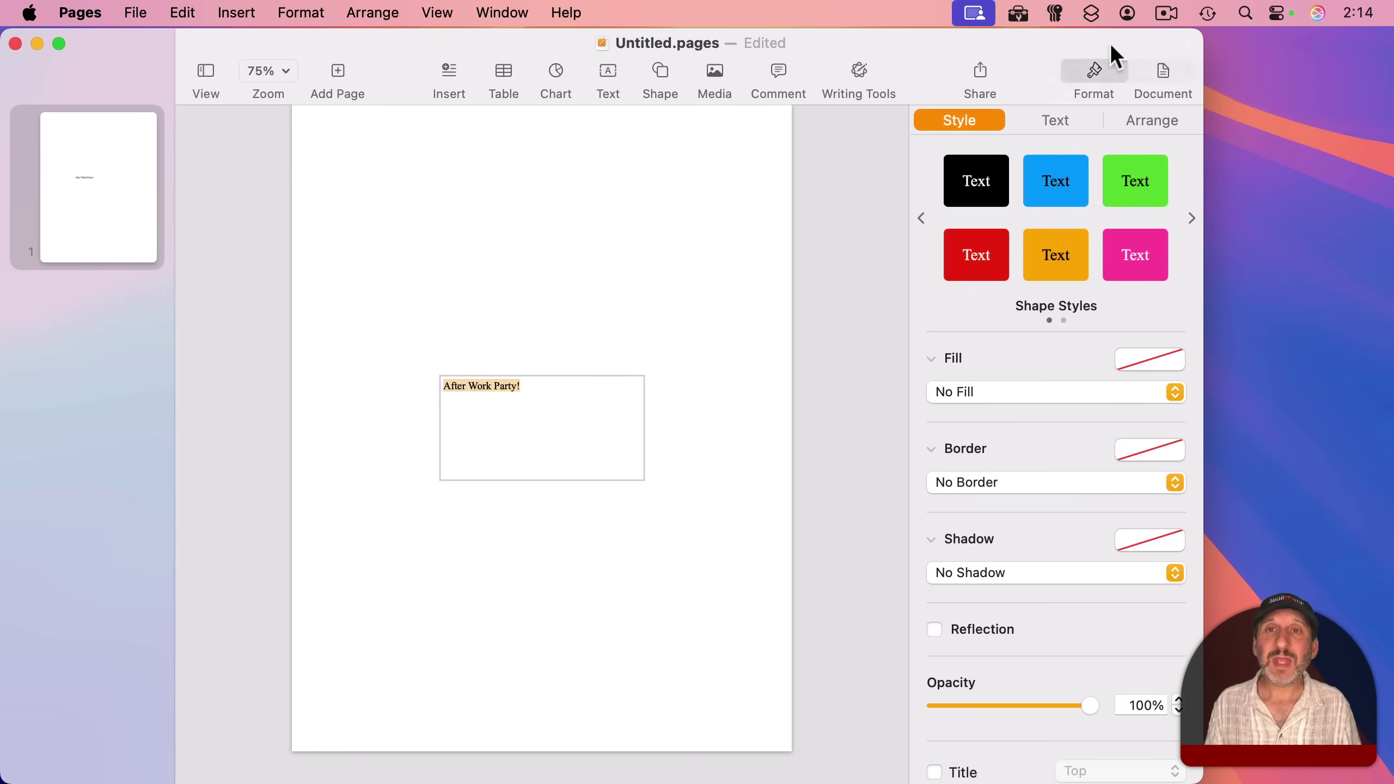
Set the title to 40 pt and apply the Party LET font
{"action": "left_click", "coordinate": [1063, 119]}
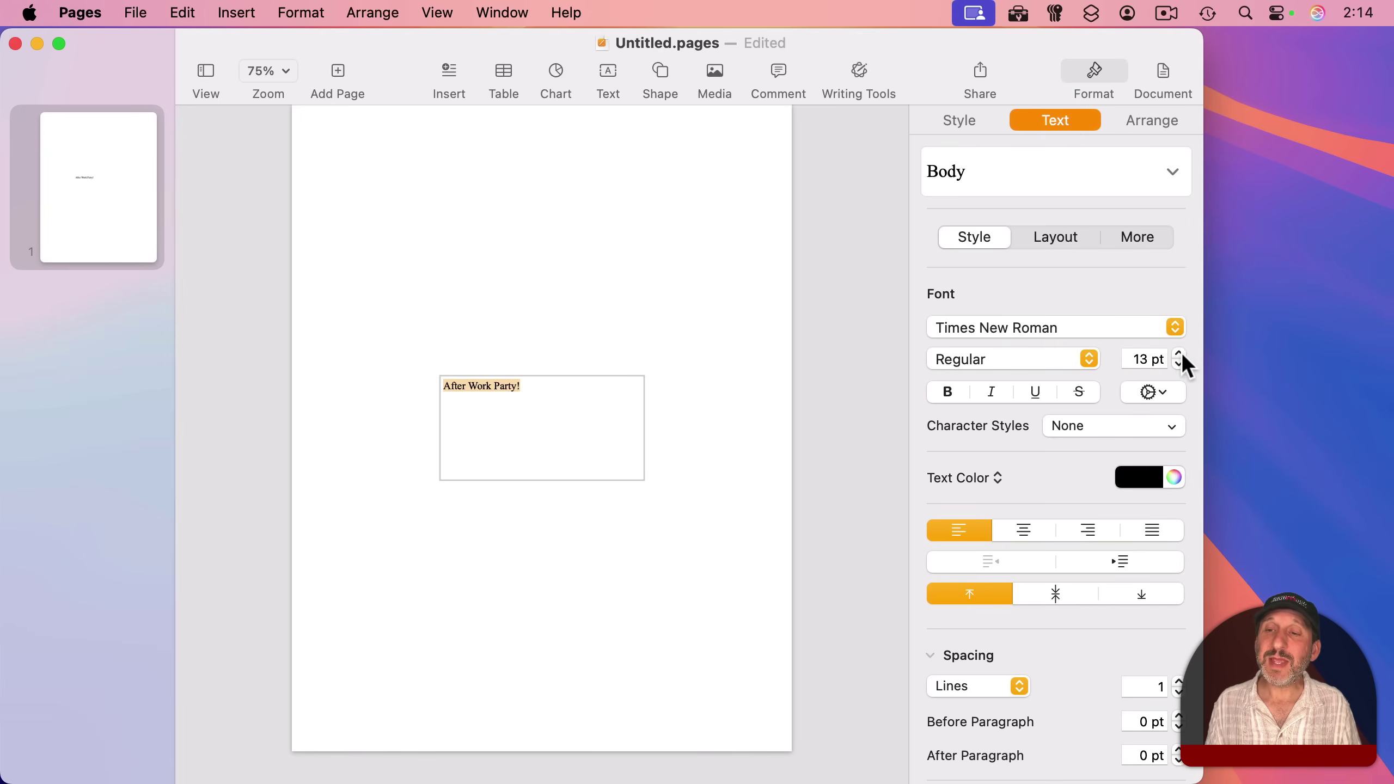
{"action": "double_click", "coordinate": [1145, 358]}
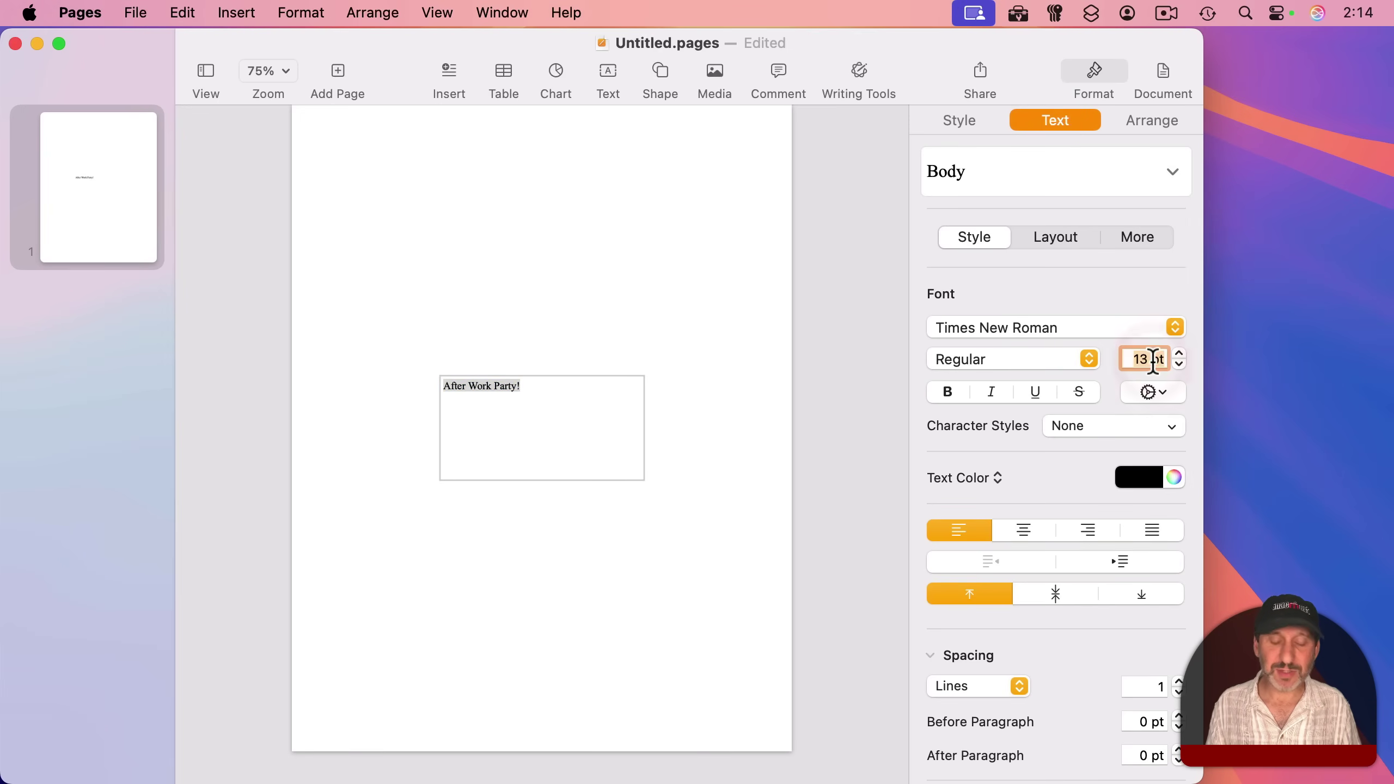
{"action": "type", "text": "40"}
{"action": "key", "text": "Return"}
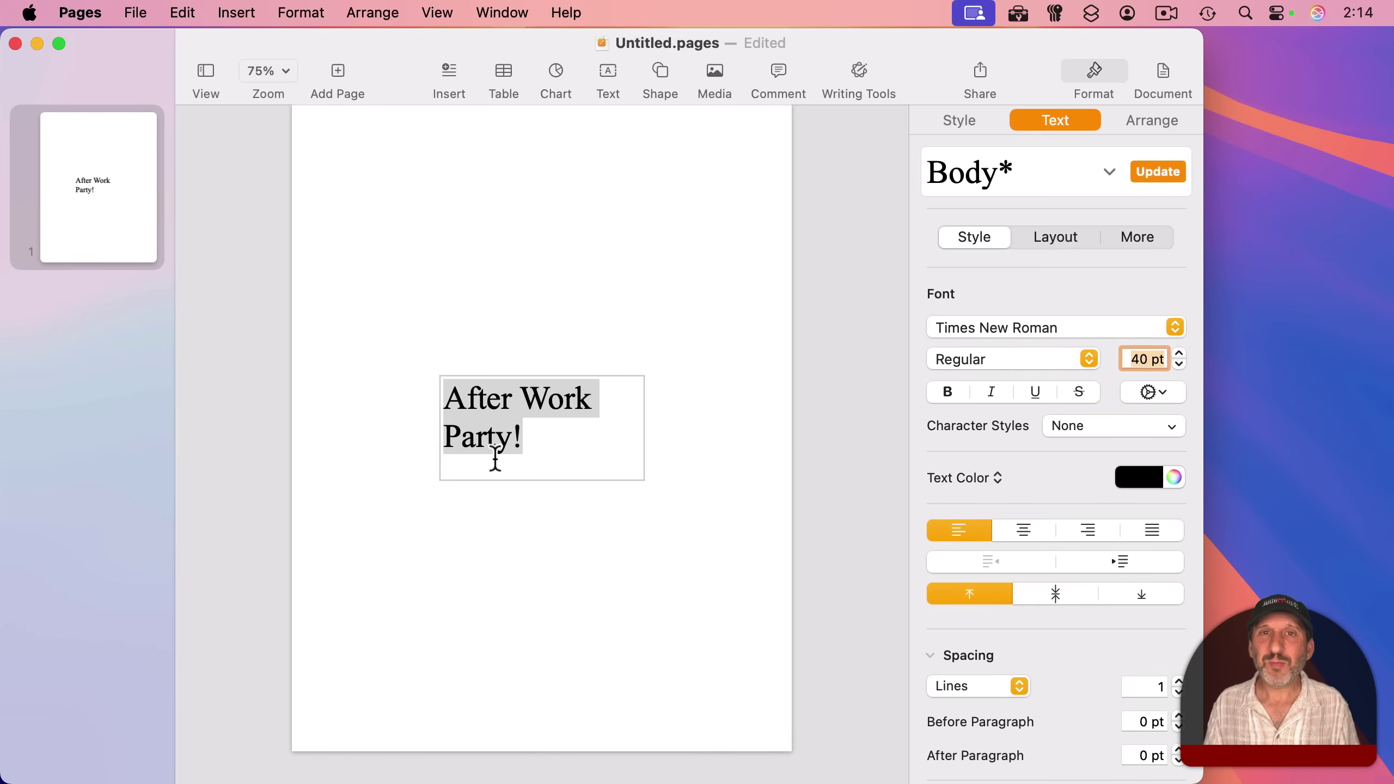
{"action": "left_click", "coordinate": [996, 327]}
{"action": "scroll", "coordinate": [1027, 177], "scroll_direction": "up", "scroll_amount": 10}
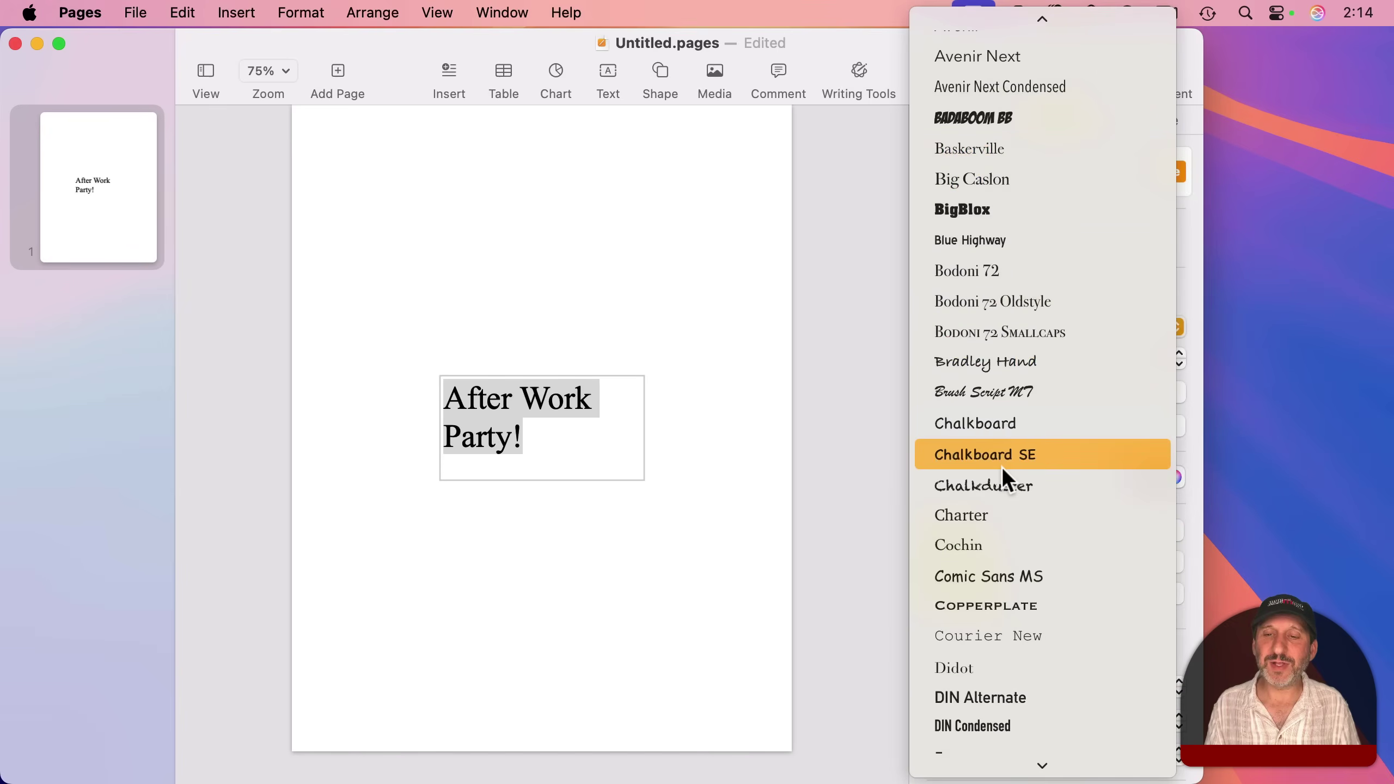
{"action": "scroll", "coordinate": [1003, 466], "scroll_direction": "up", "scroll_amount": 6}
{"action": "scroll", "coordinate": [1002, 466], "scroll_direction": "up", "scroll_amount": 5}
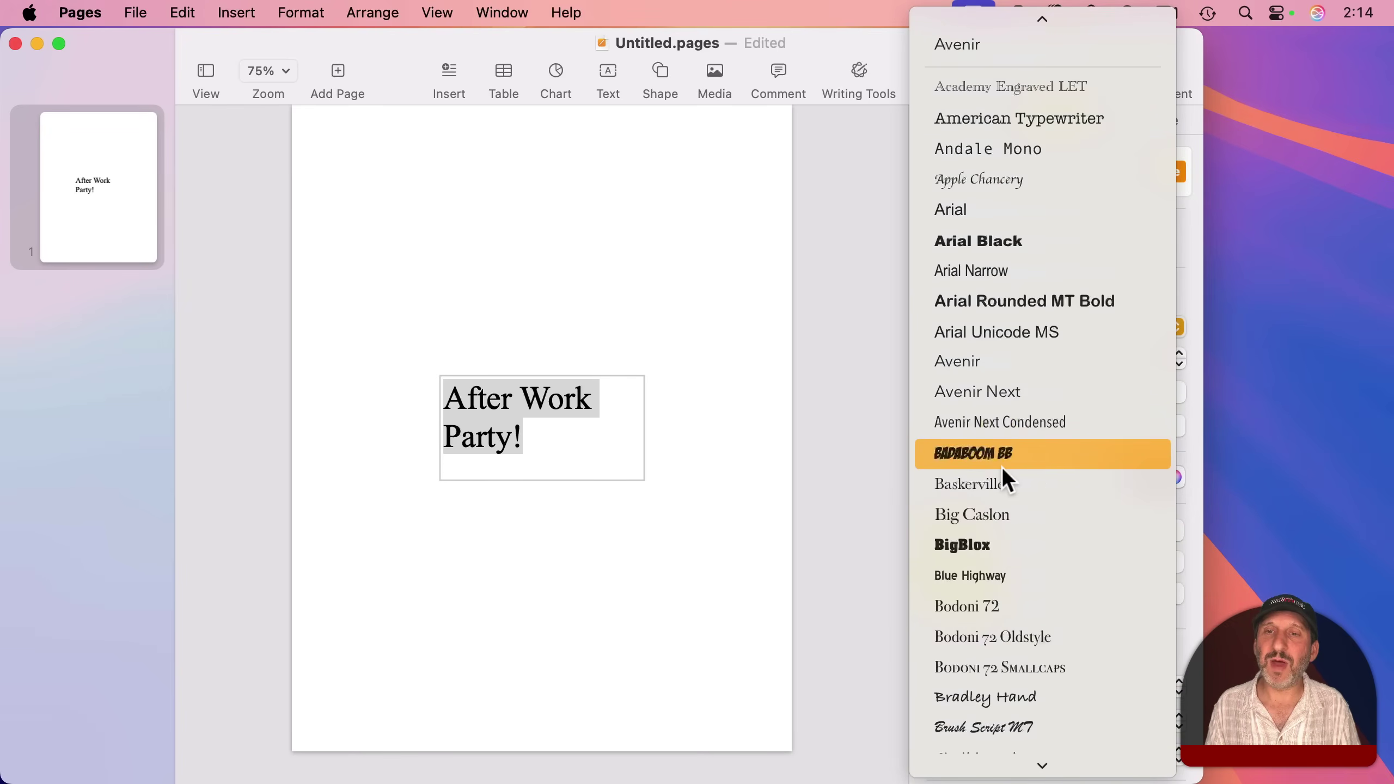
{"action": "scroll", "coordinate": [1026, 456], "scroll_direction": "down", "scroll_amount": 20}
{"action": "scroll", "coordinate": [1027, 456], "scroll_direction": "down", "scroll_amount": 14}
{"action": "scroll", "coordinate": [1026, 456], "scroll_direction": "down", "scroll_amount": 2}
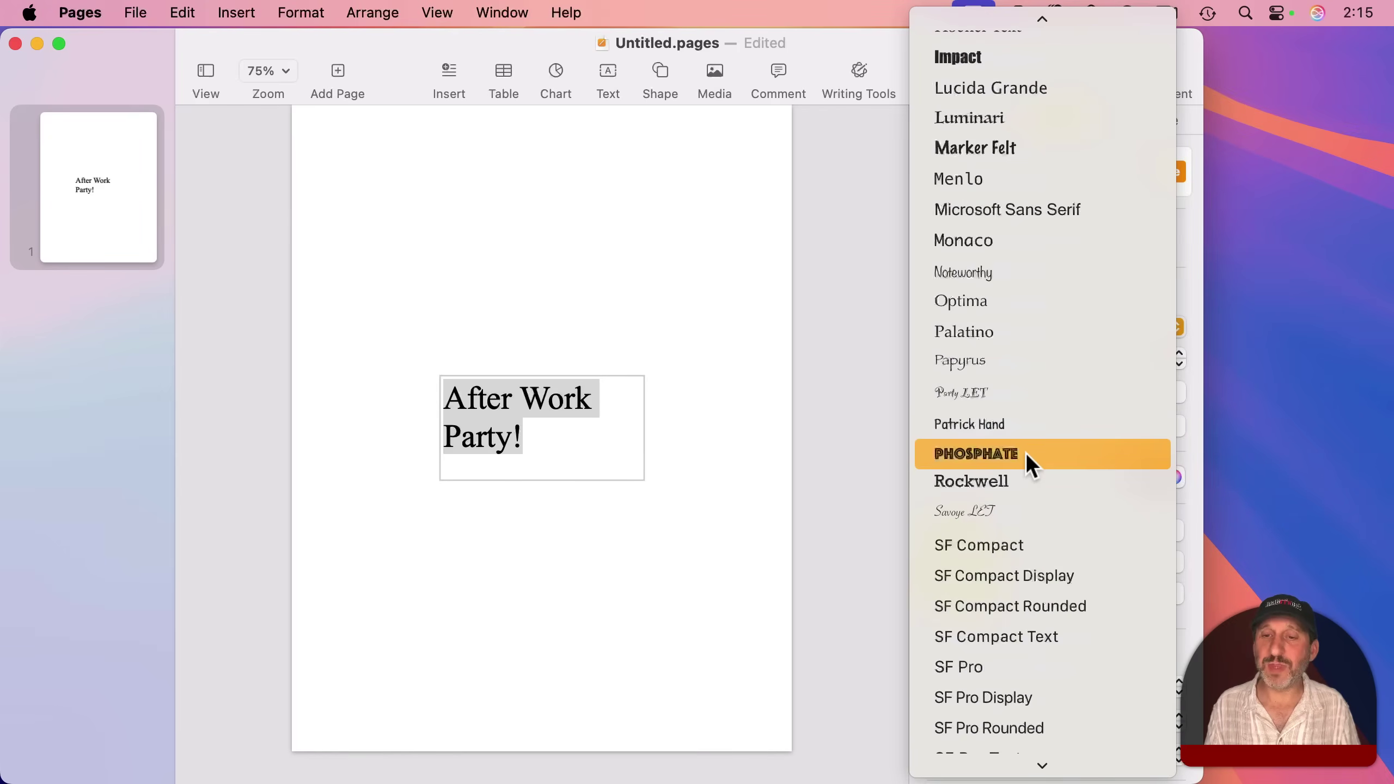
{"action": "left_click", "coordinate": [976, 386]}
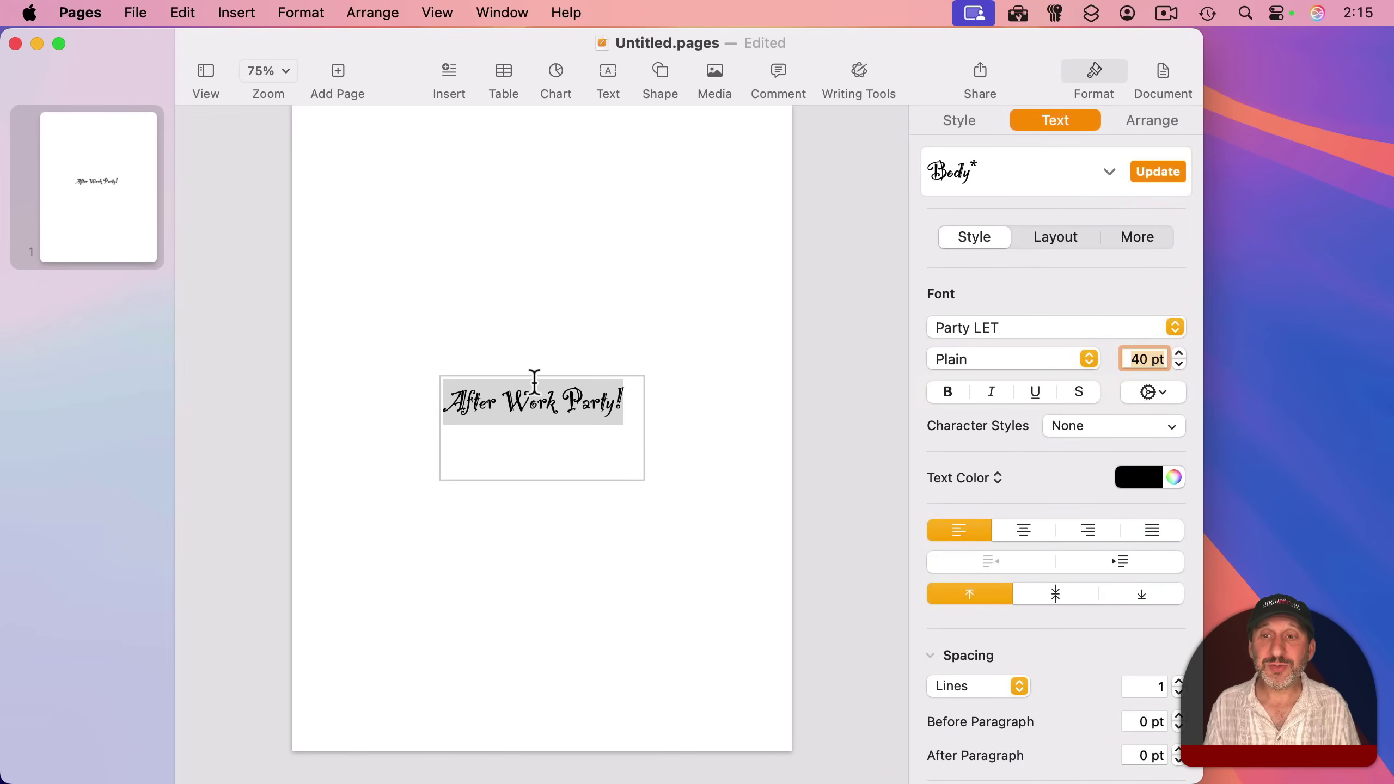
Enlarge the title's font size to 150 pt
{"action": "left_click", "coordinate": [1180, 354]}
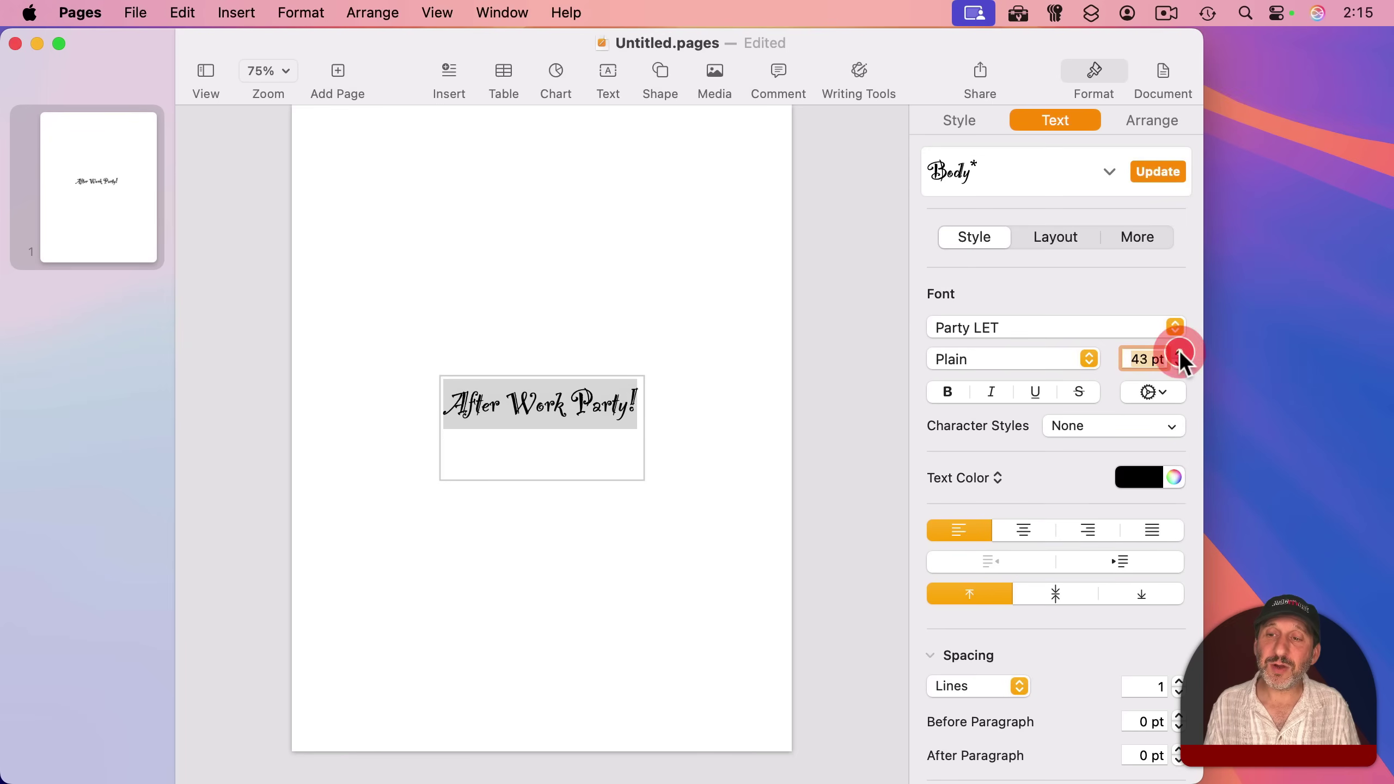
{"action": "double_click", "coordinate": [1142, 359]}
{"action": "type", "text": "15"}
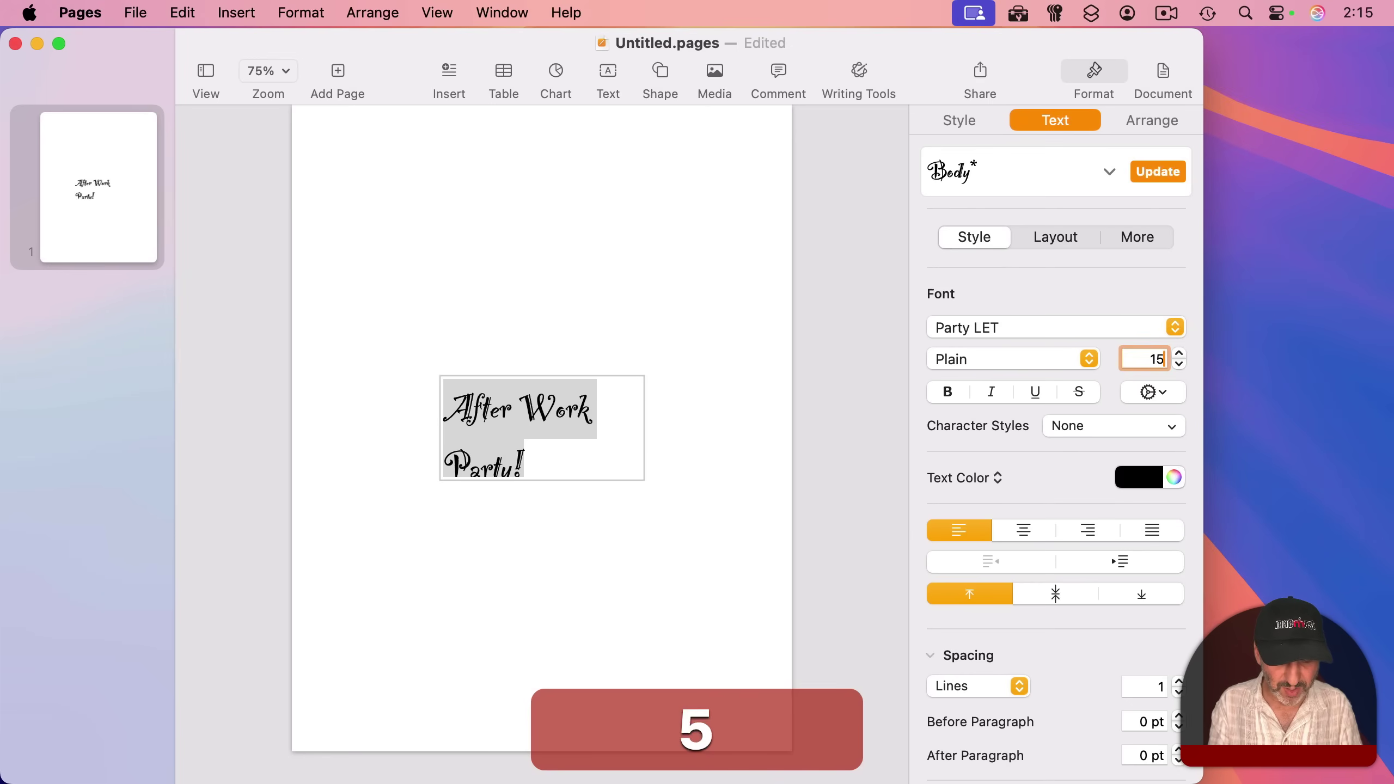
{"action": "type", "text": "0"}
{"action": "key", "text": "Return"}
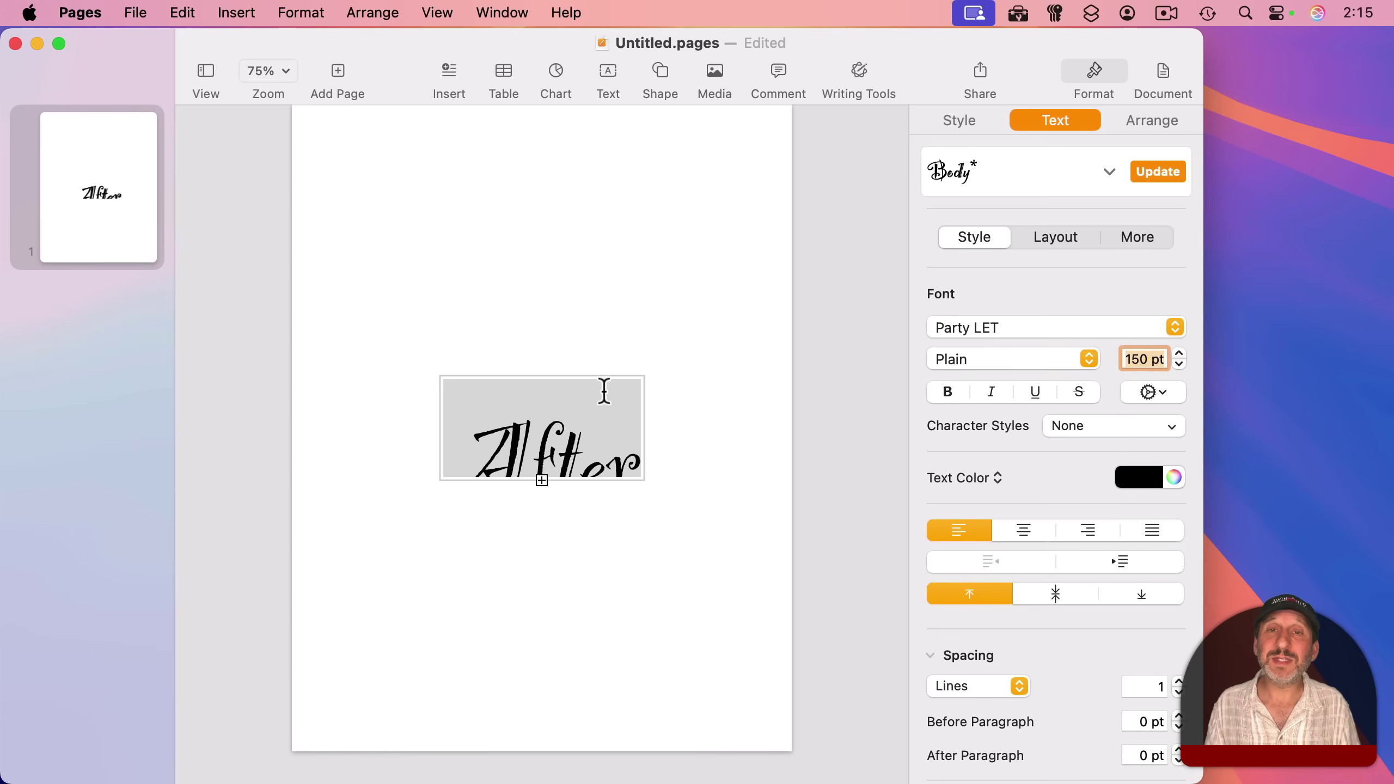
Enlarge the title text box and move it up and left toward the page's upper center
{"action": "left_click", "coordinate": [347, 336]}
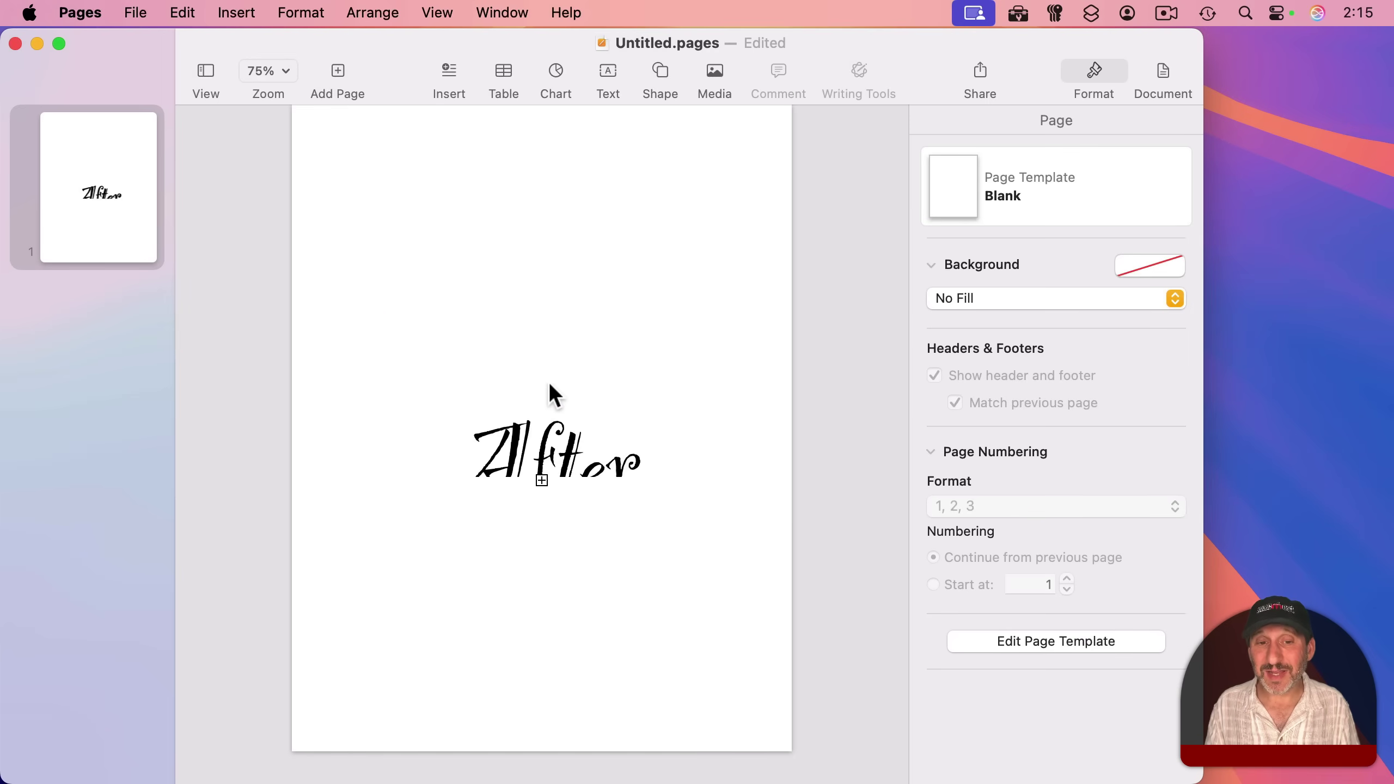
{"action": "left_click", "coordinate": [556, 457]}
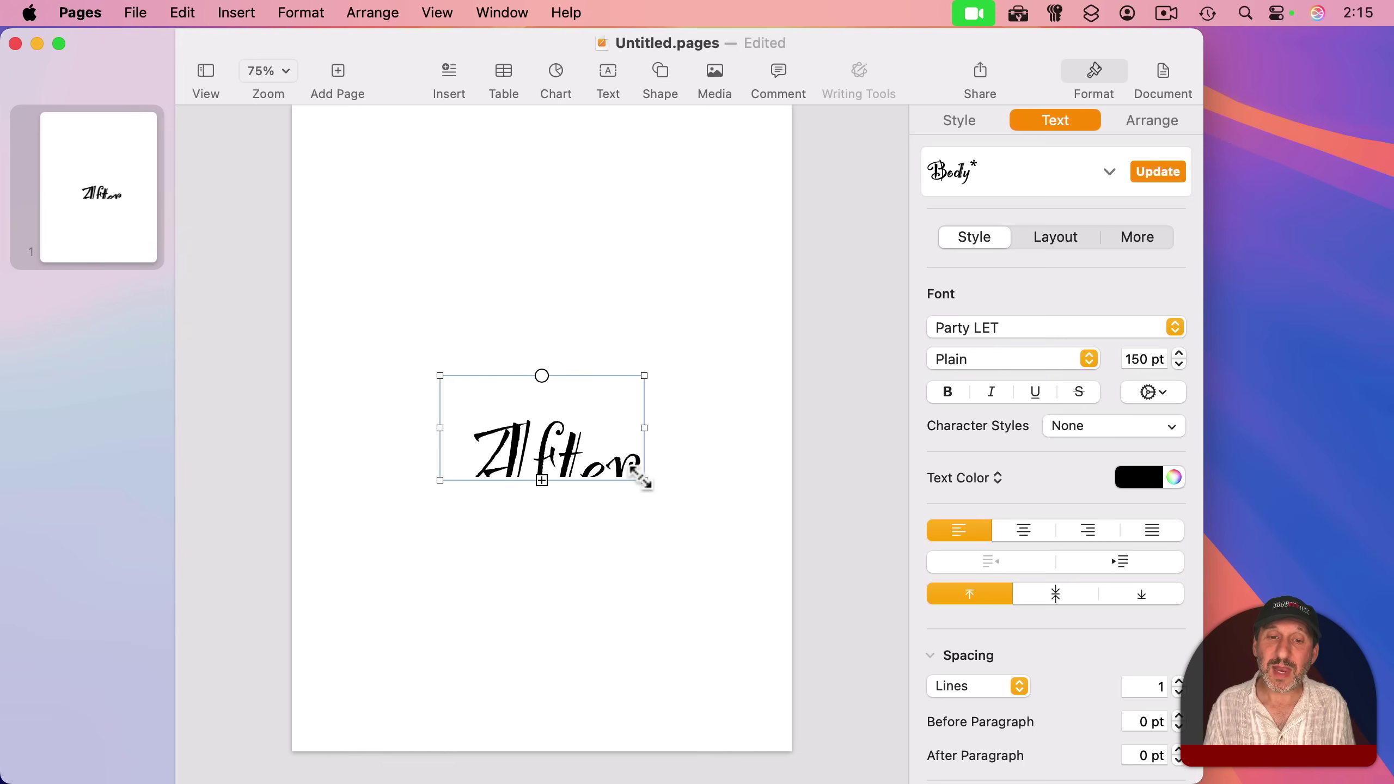
{"action": "left_click_drag", "start_coordinate": [640, 476], "coordinate": [756, 748]}
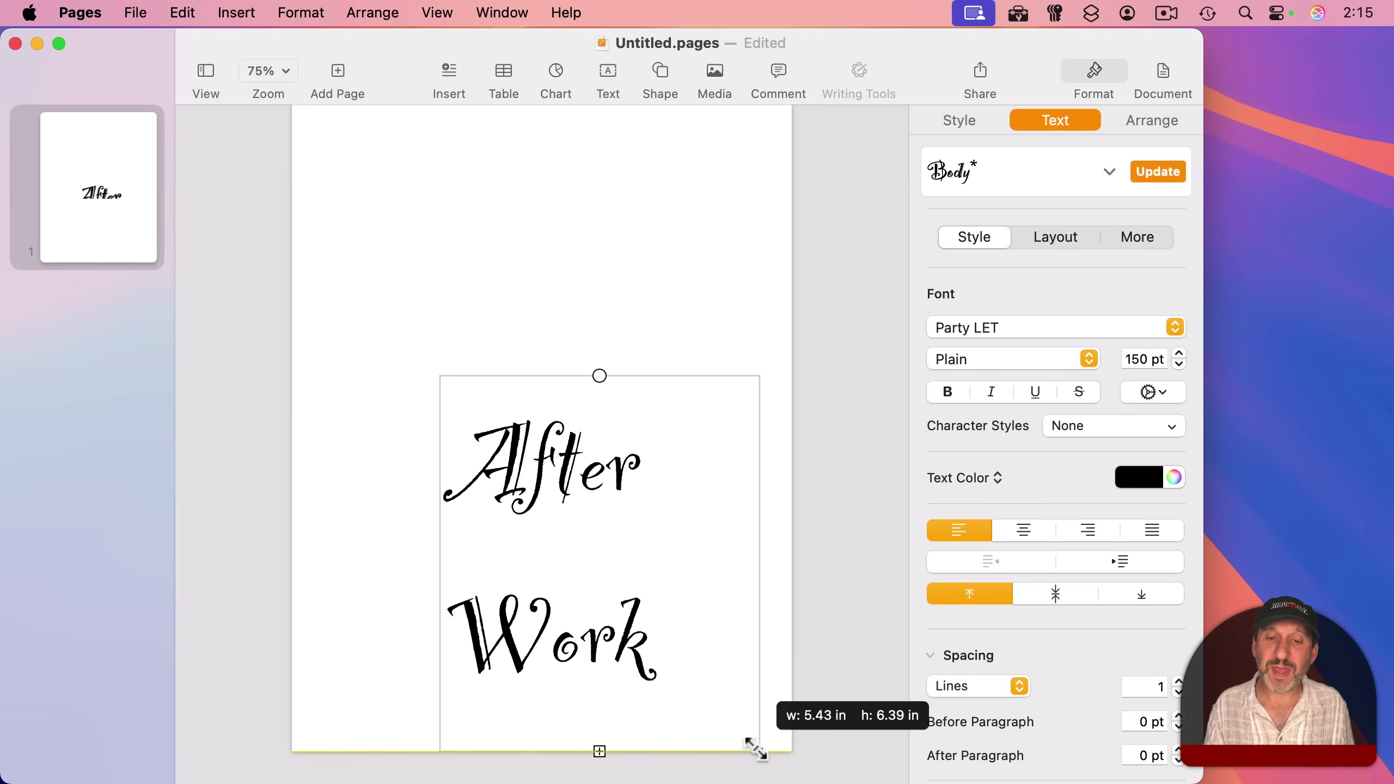
{"action": "left_click_drag", "start_coordinate": [756, 748], "coordinate": [792, 768]}
{"action": "mouse_move", "coordinate": [532, 574]}
{"action": "left_mouse_down"}
{"action": "mouse_move", "coordinate": [507, 437]}
{"action": "mouse_move", "coordinate": [461, 474]}
{"action": "left_mouse_up"}
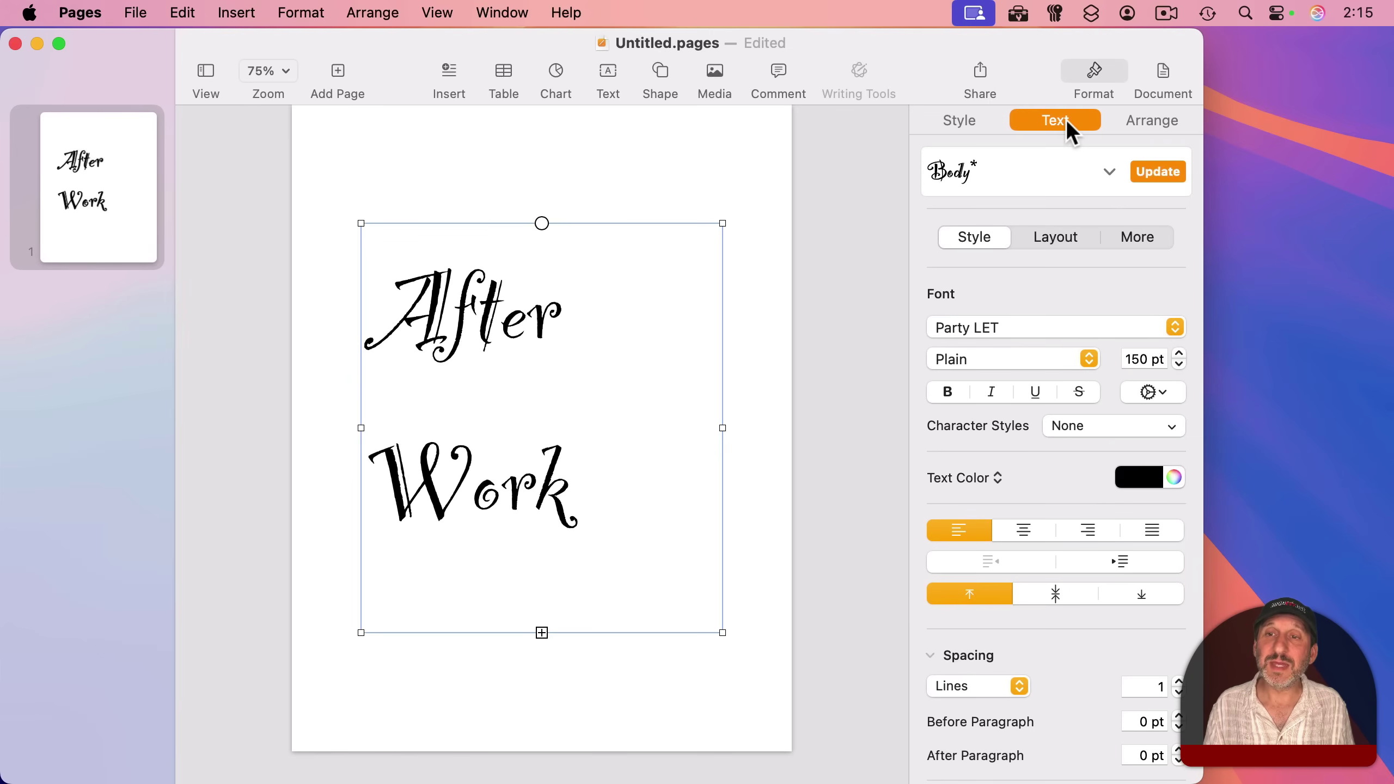
Give the title 0.7 line spacing, centre alignment and red text colour
{"action": "scroll", "coordinate": [1159, 634], "scroll_direction": "down", "scroll_amount": 3}
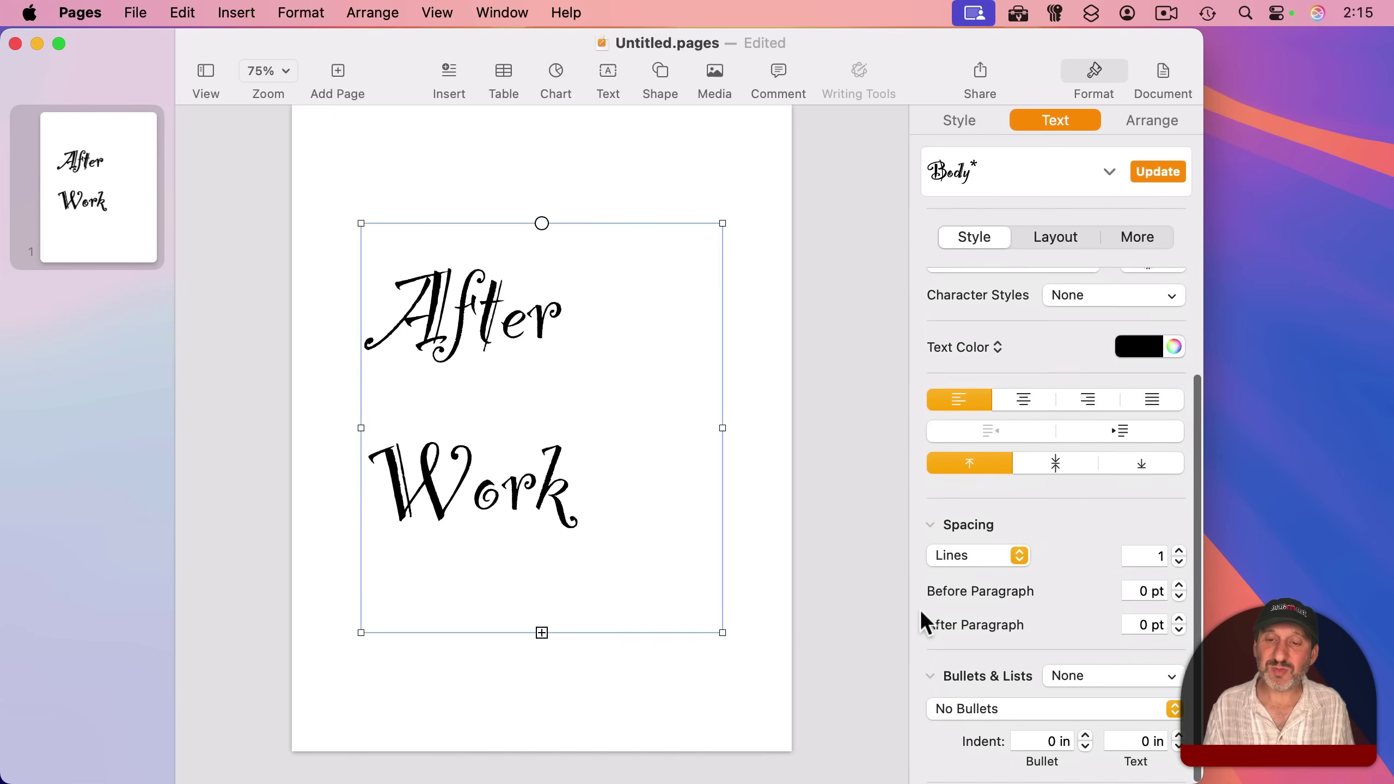
{"action": "left_click", "coordinate": [1179, 561]}
{"action": "left_click", "coordinate": [1179, 562]}
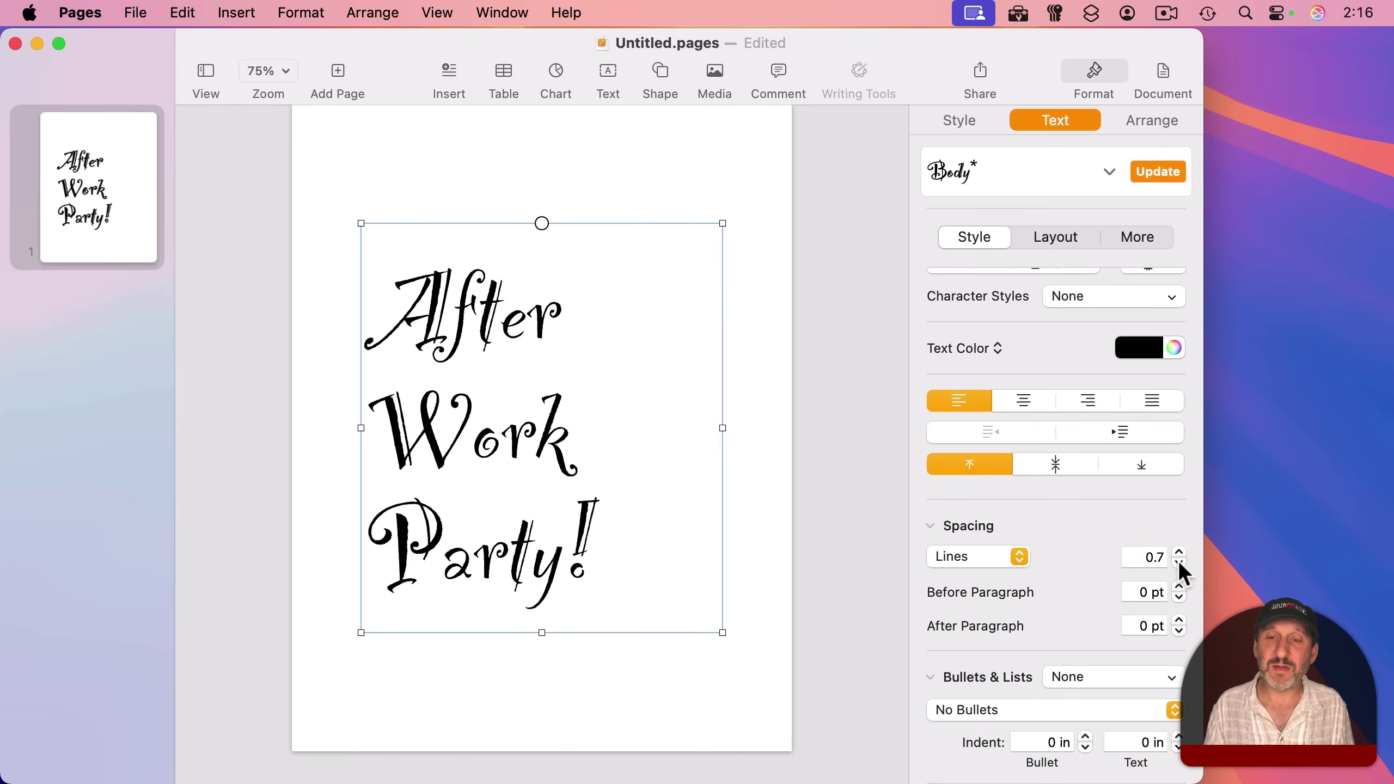
{"action": "left_click", "coordinate": [1024, 404]}
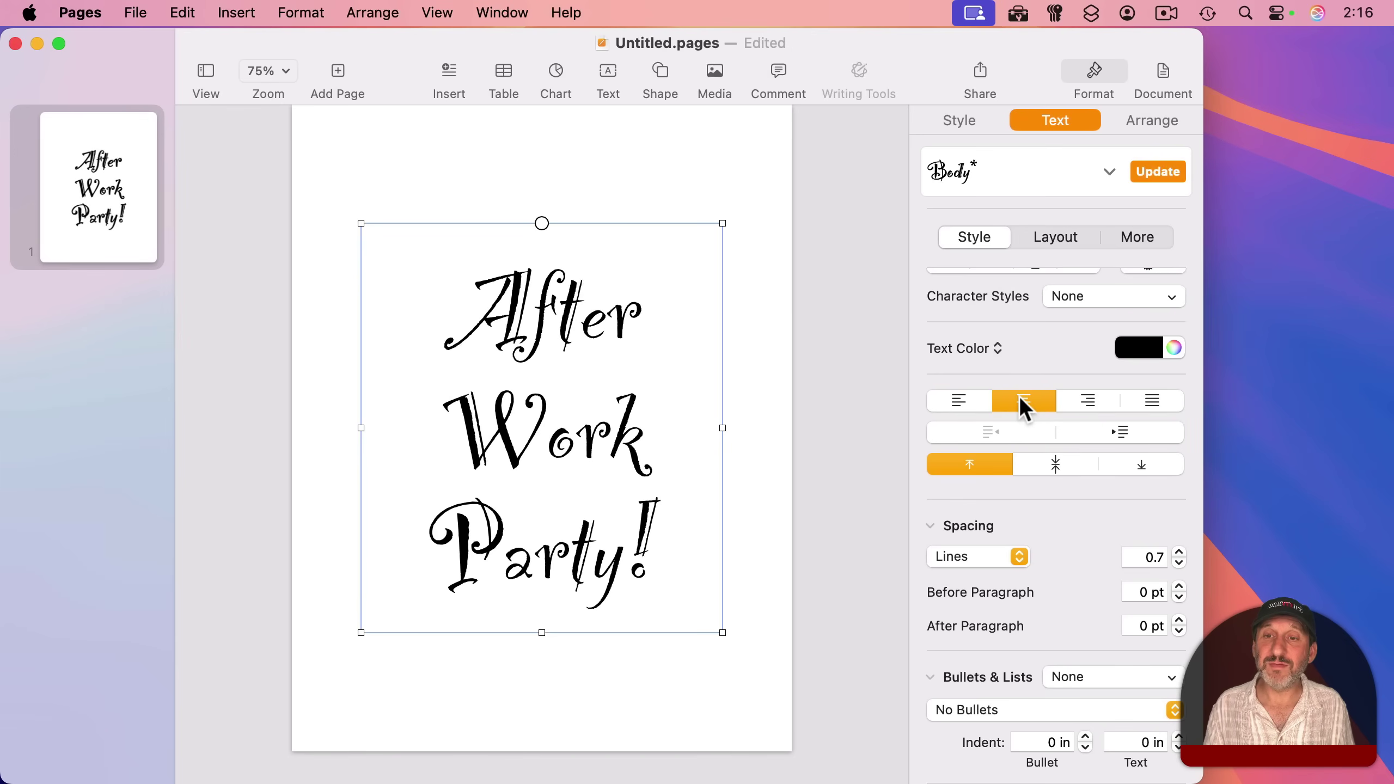
{"action": "scroll", "coordinate": [994, 340], "scroll_direction": "up", "scroll_amount": 3}
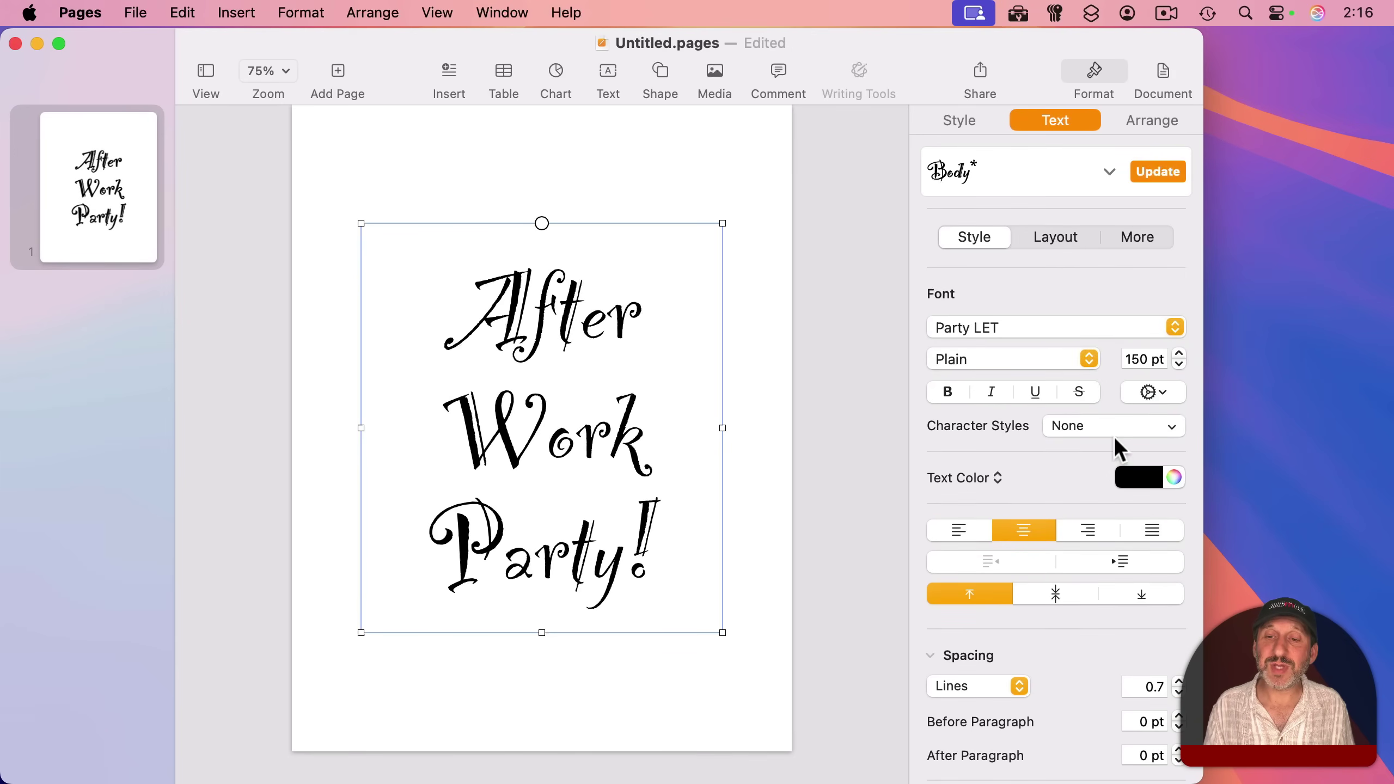
{"action": "left_click", "coordinate": [1139, 477]}
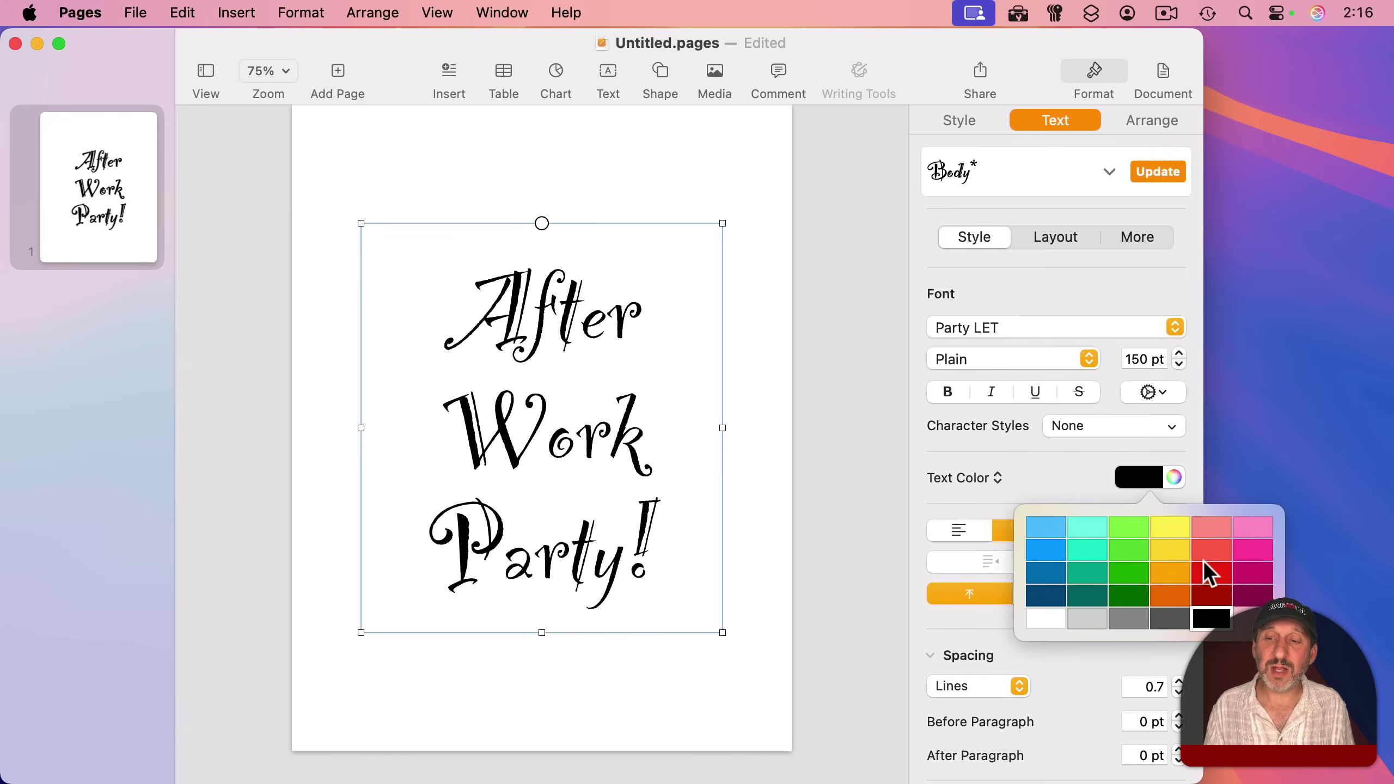
{"action": "left_click", "coordinate": [1210, 577]}
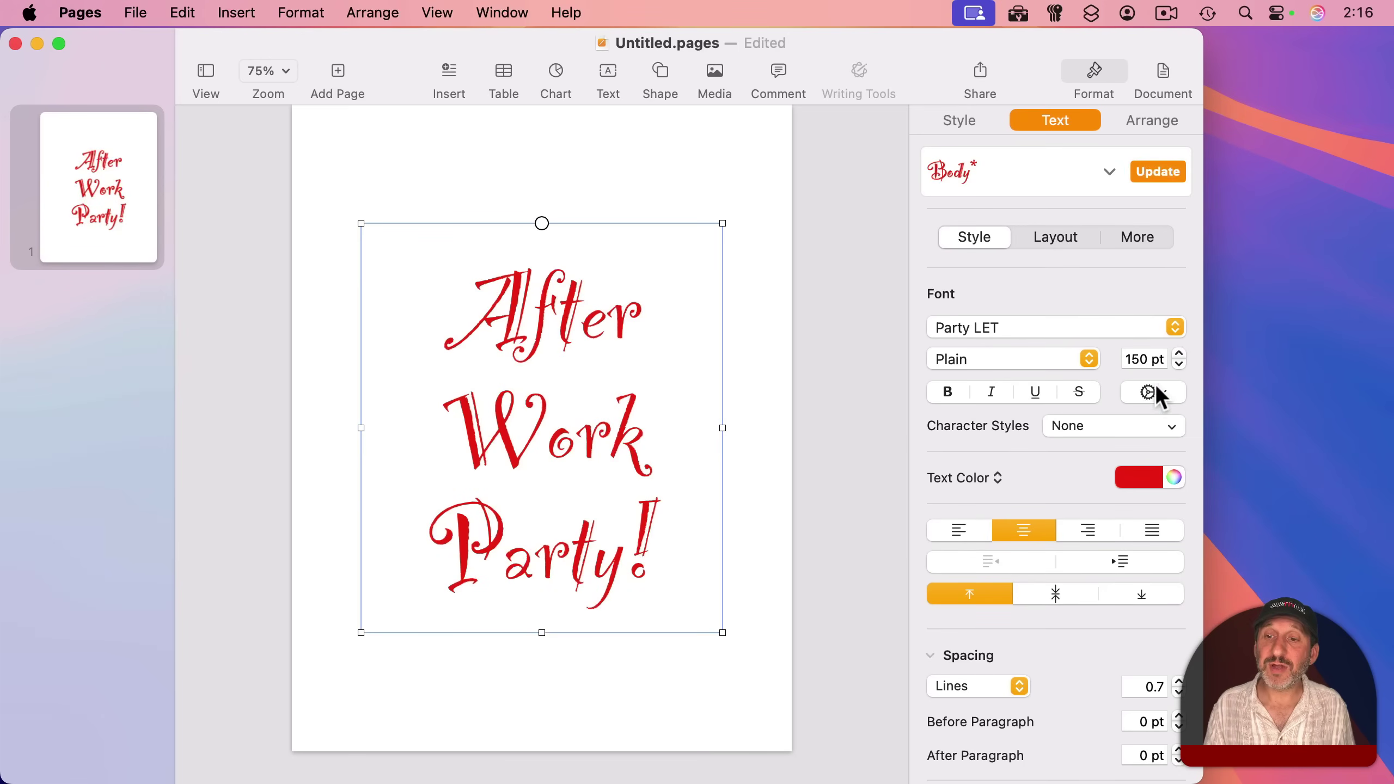
Add a 1 pt orange outline to the title letters
{"action": "left_click", "coordinate": [1139, 390]}
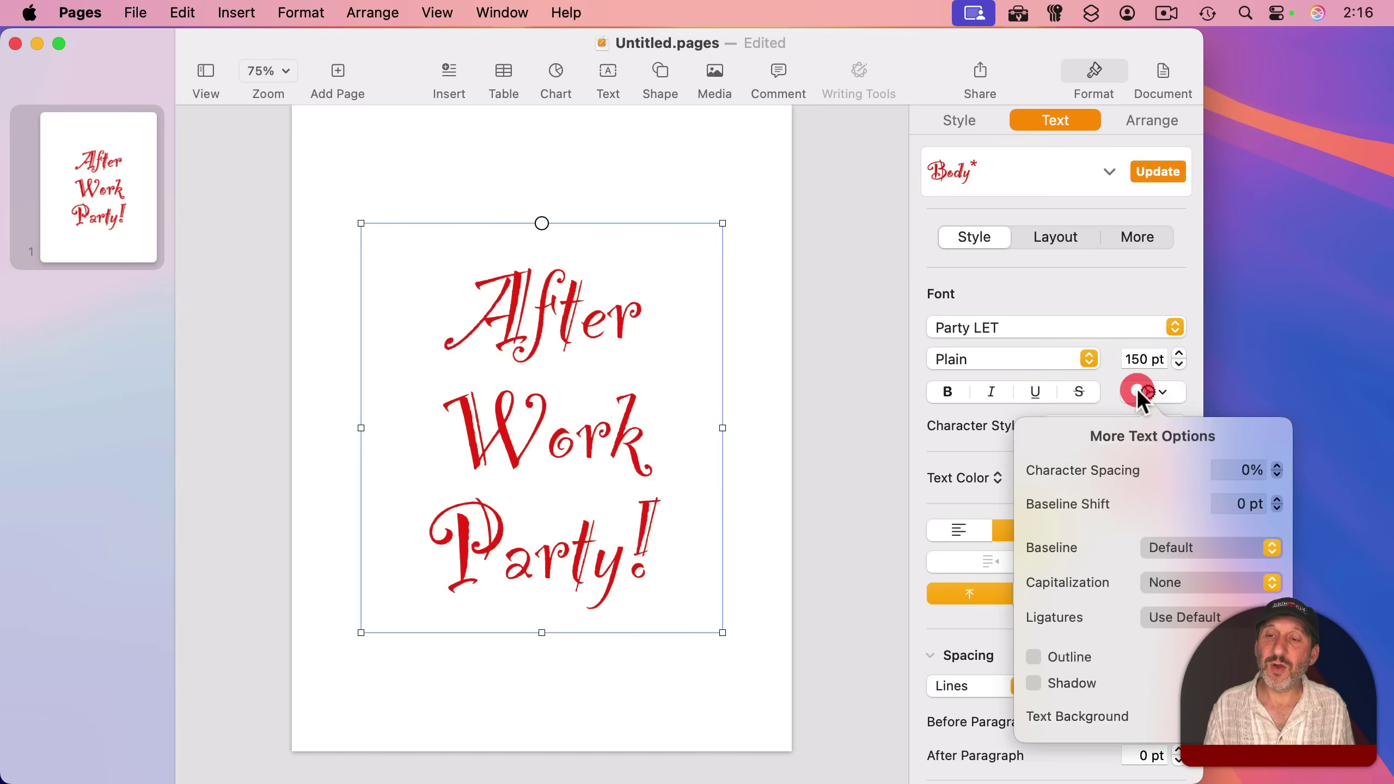
{"action": "left_click", "coordinate": [1032, 657]}
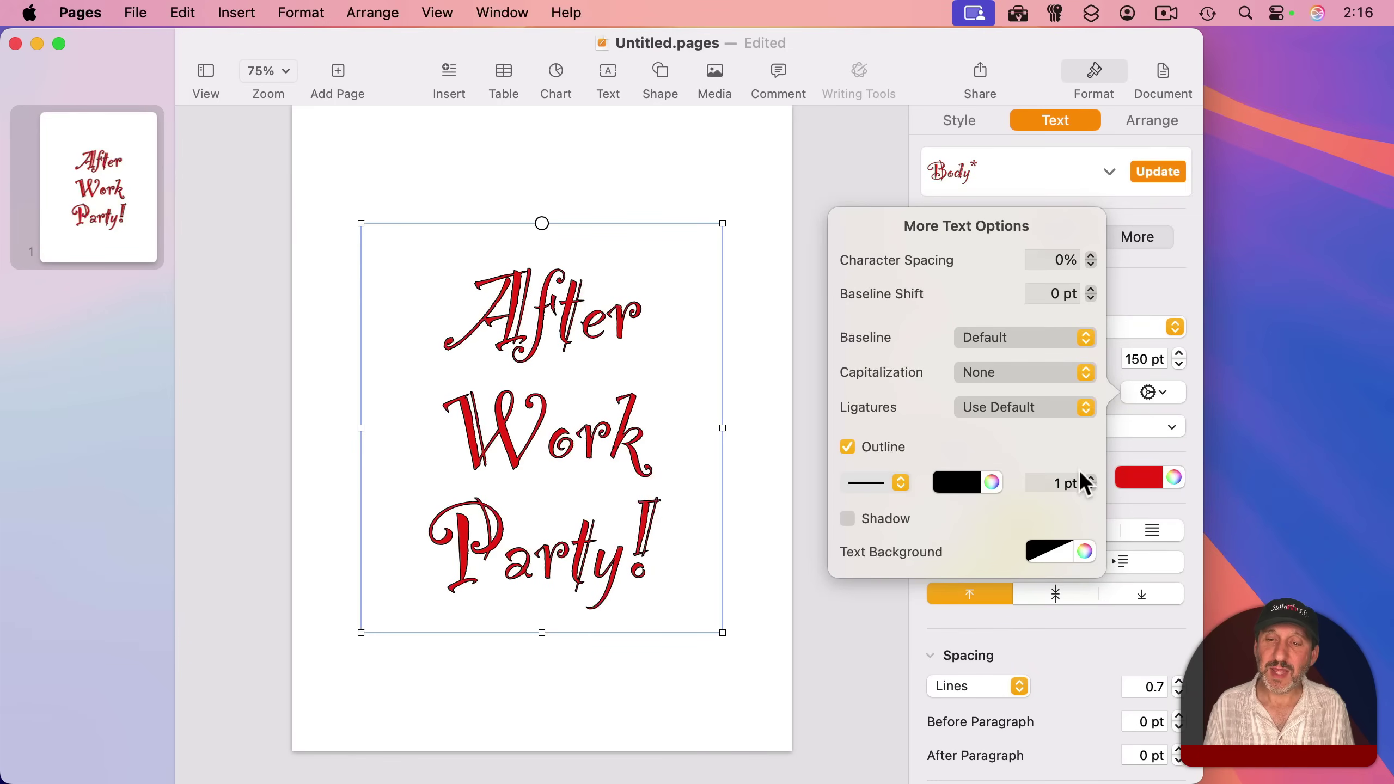
{"action": "left_click", "coordinate": [1091, 478]}
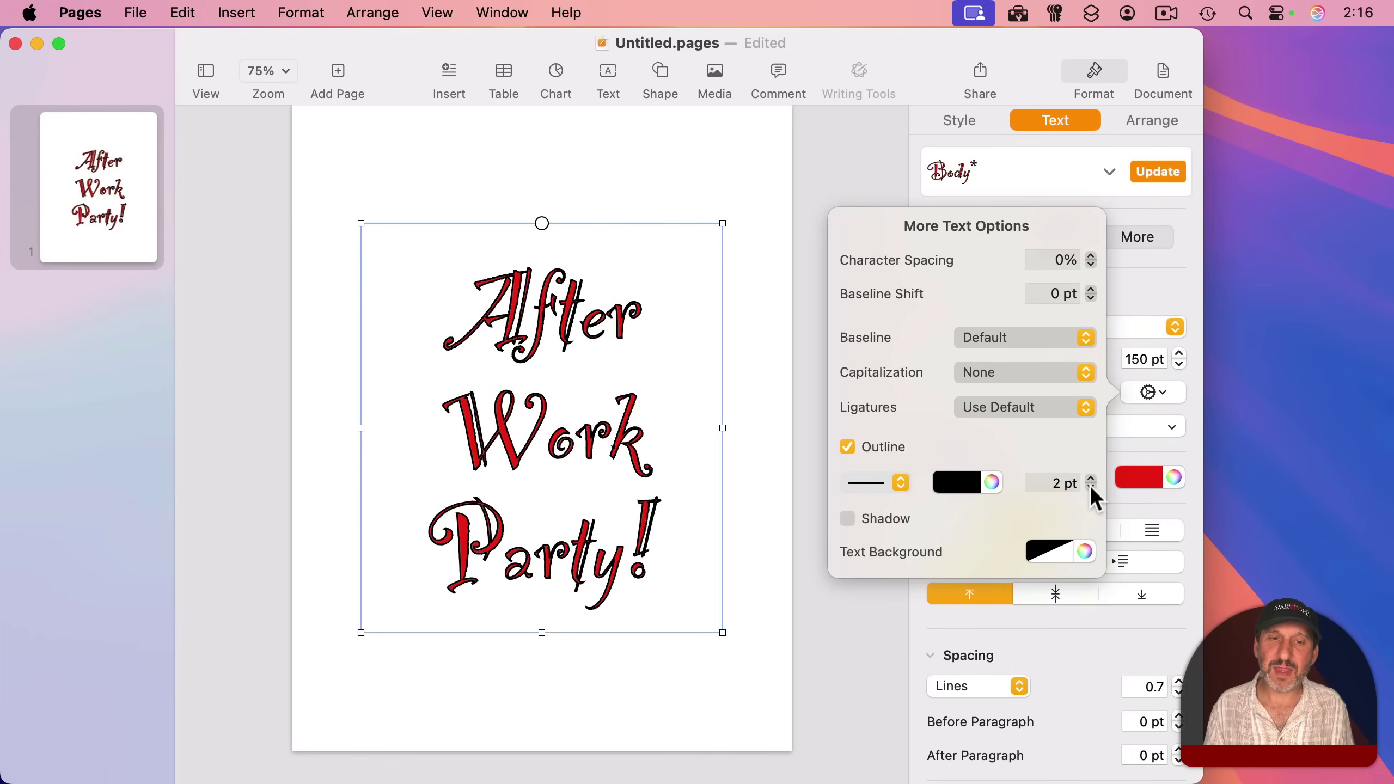
{"action": "left_click", "coordinate": [1091, 488]}
{"action": "left_click", "coordinate": [954, 482]}
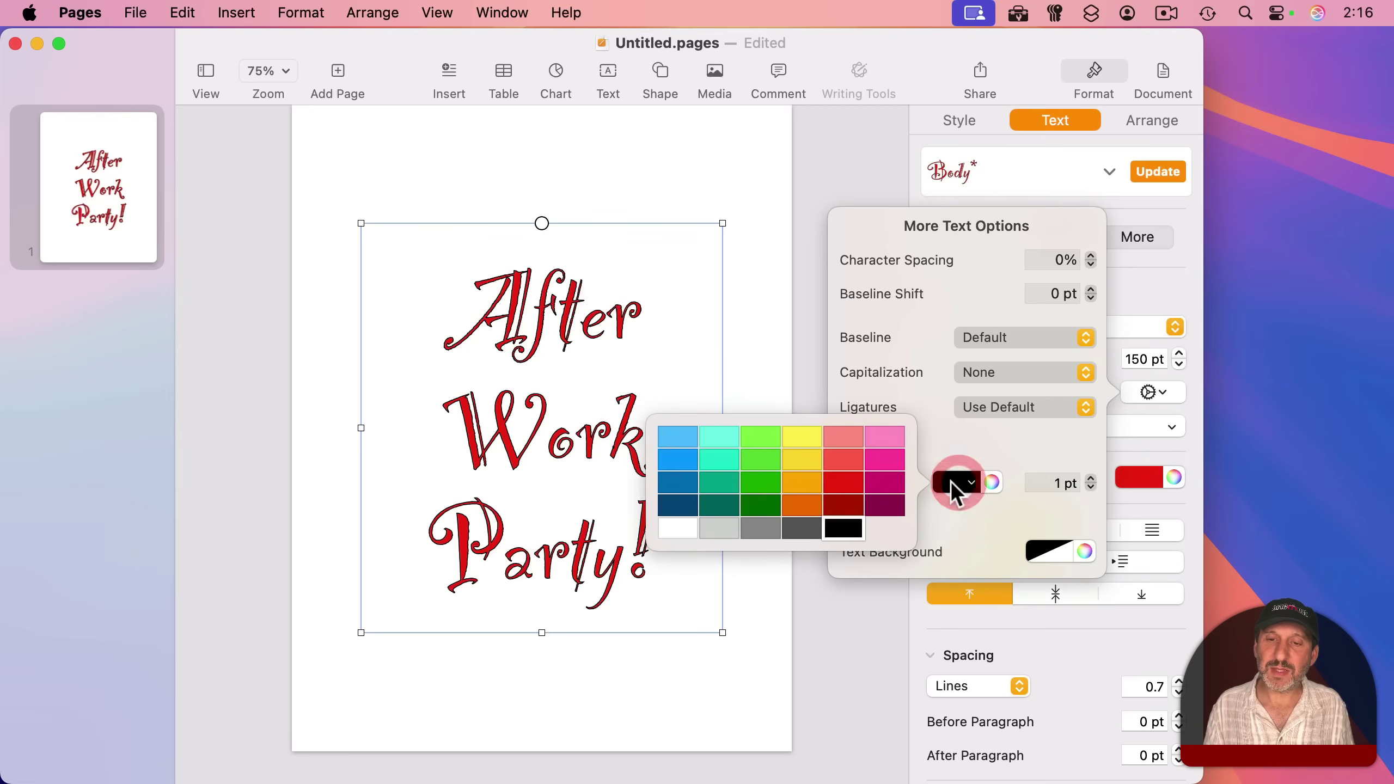
{"action": "left_click", "coordinate": [797, 455]}
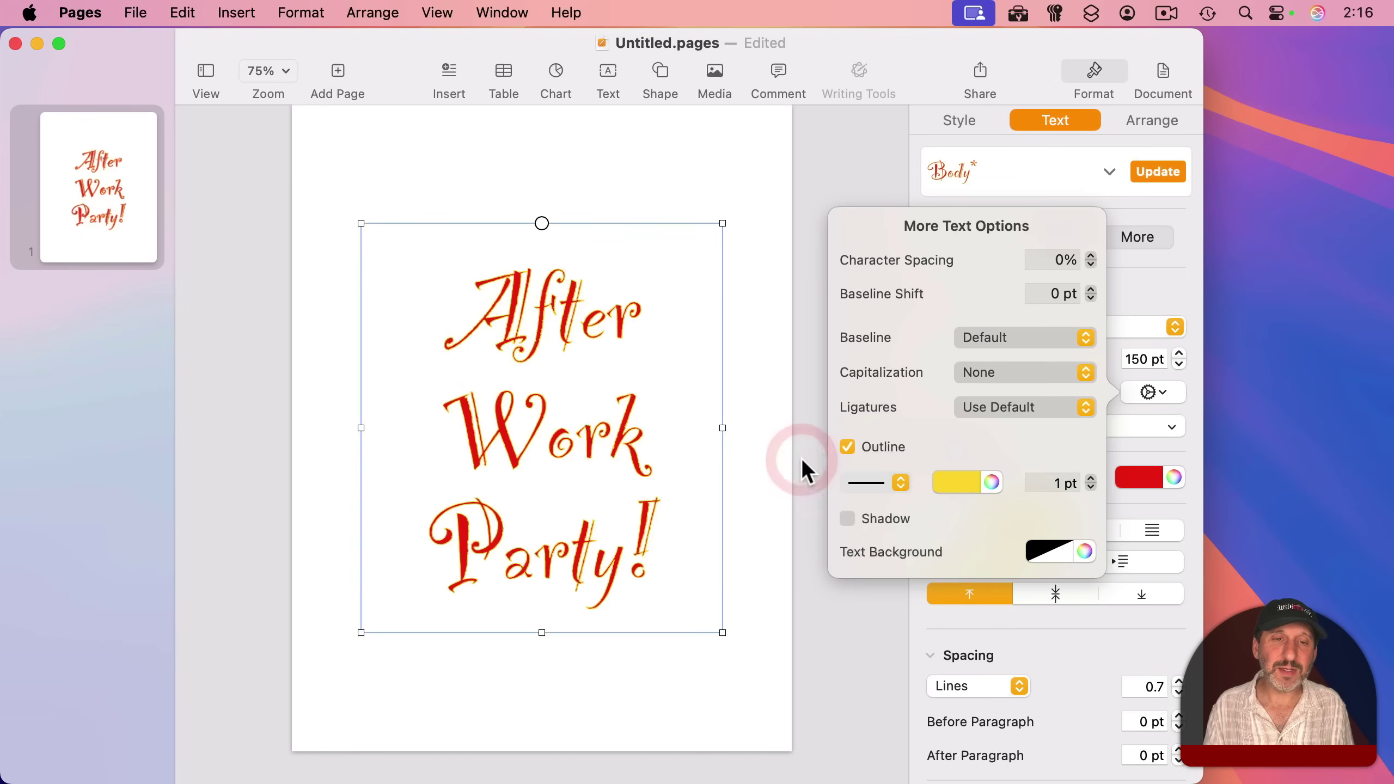
{"action": "left_click", "coordinate": [956, 483]}
{"action": "left_click", "coordinate": [803, 504]}
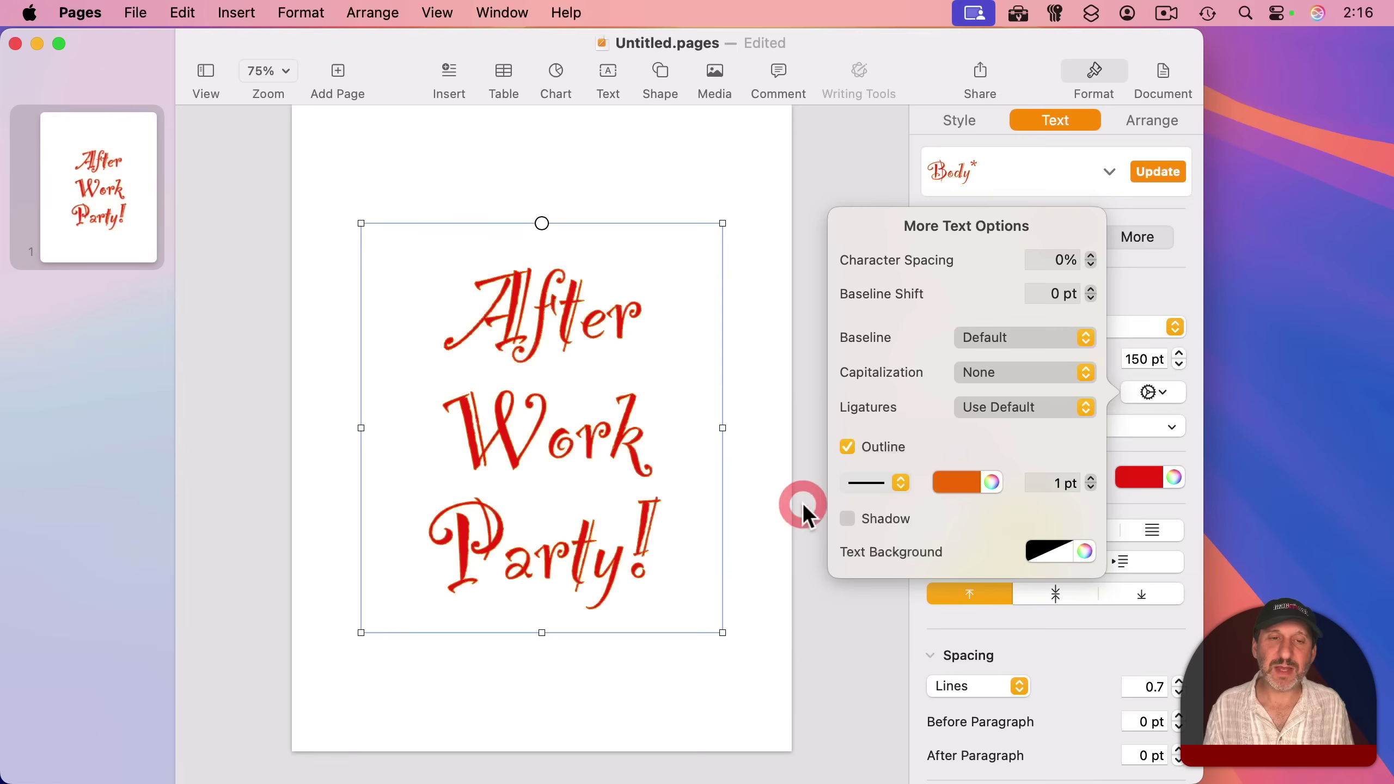
Add a shadow with 0 pt offset and 2 pt blur to the title
{"action": "left_click", "coordinate": [878, 520]}
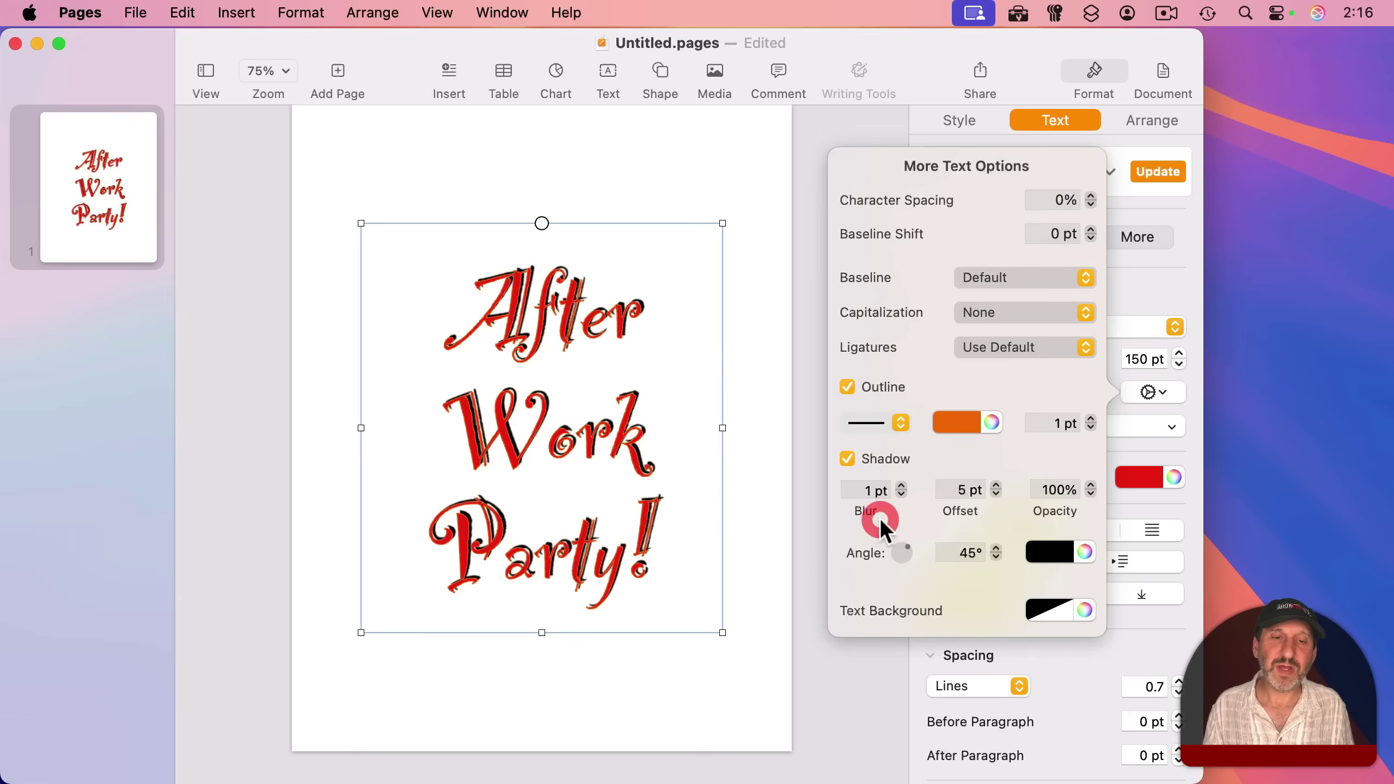
{"action": "left_click", "coordinate": [995, 495]}
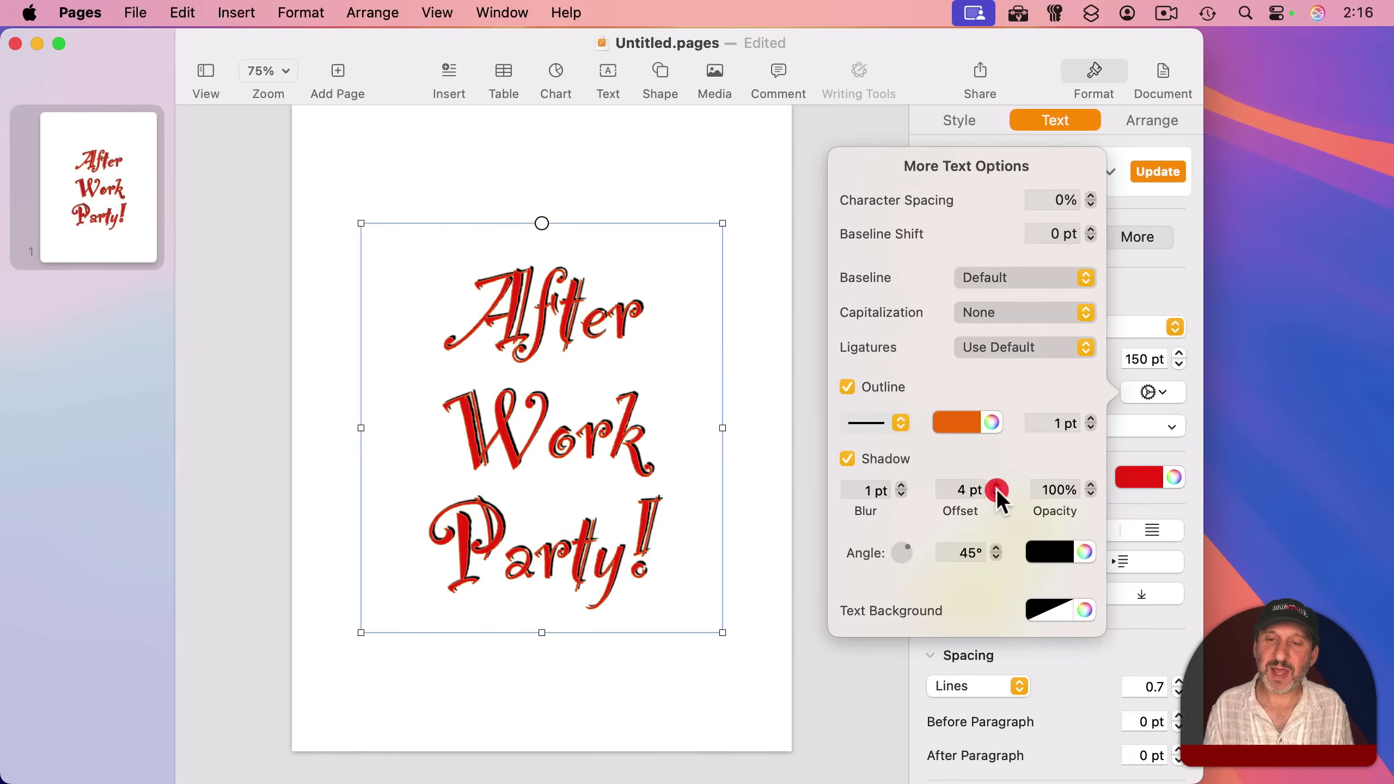
{"action": "left_click", "coordinate": [902, 486]}
{"action": "left_click", "coordinate": [902, 486]}
{"action": "left_click", "coordinate": [902, 494]}
{"action": "left_click", "coordinate": [902, 495]}
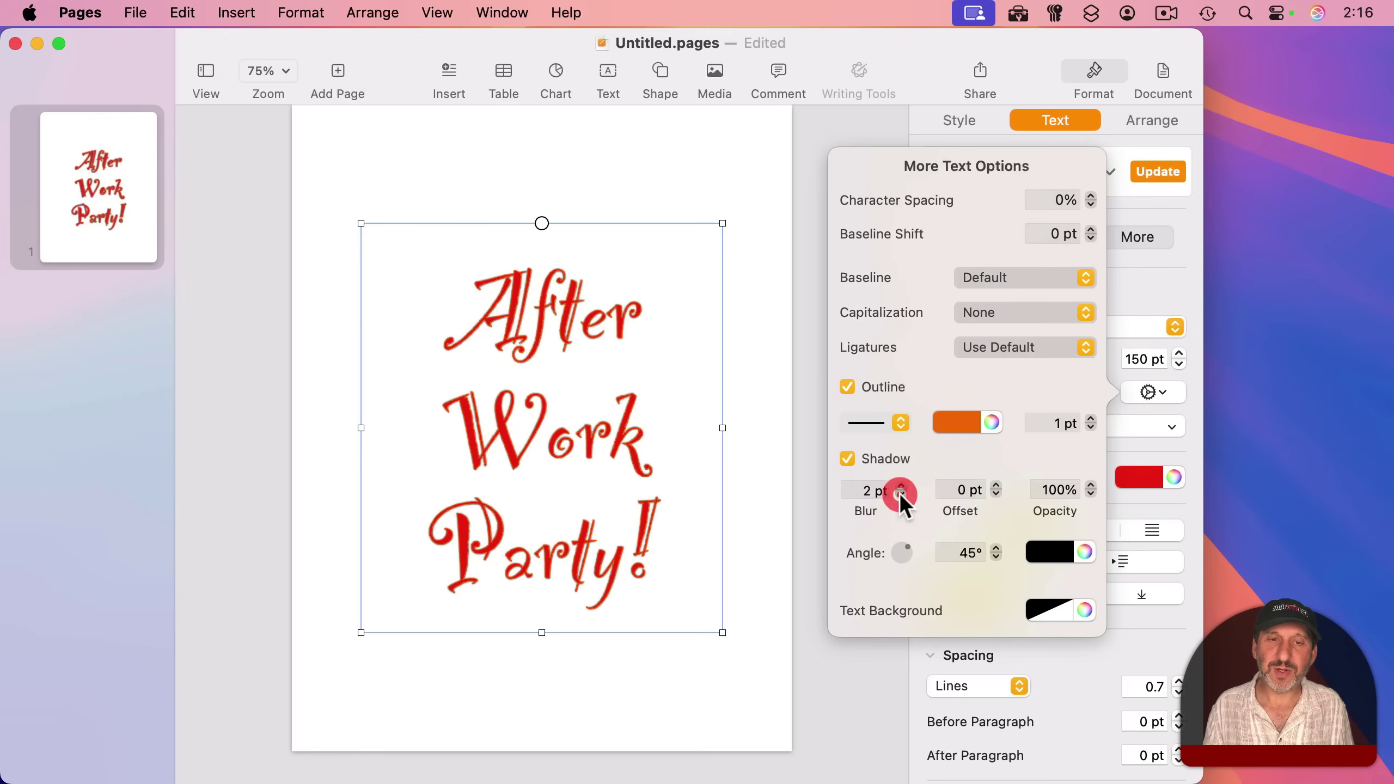
{"action": "left_click", "coordinate": [739, 156]}
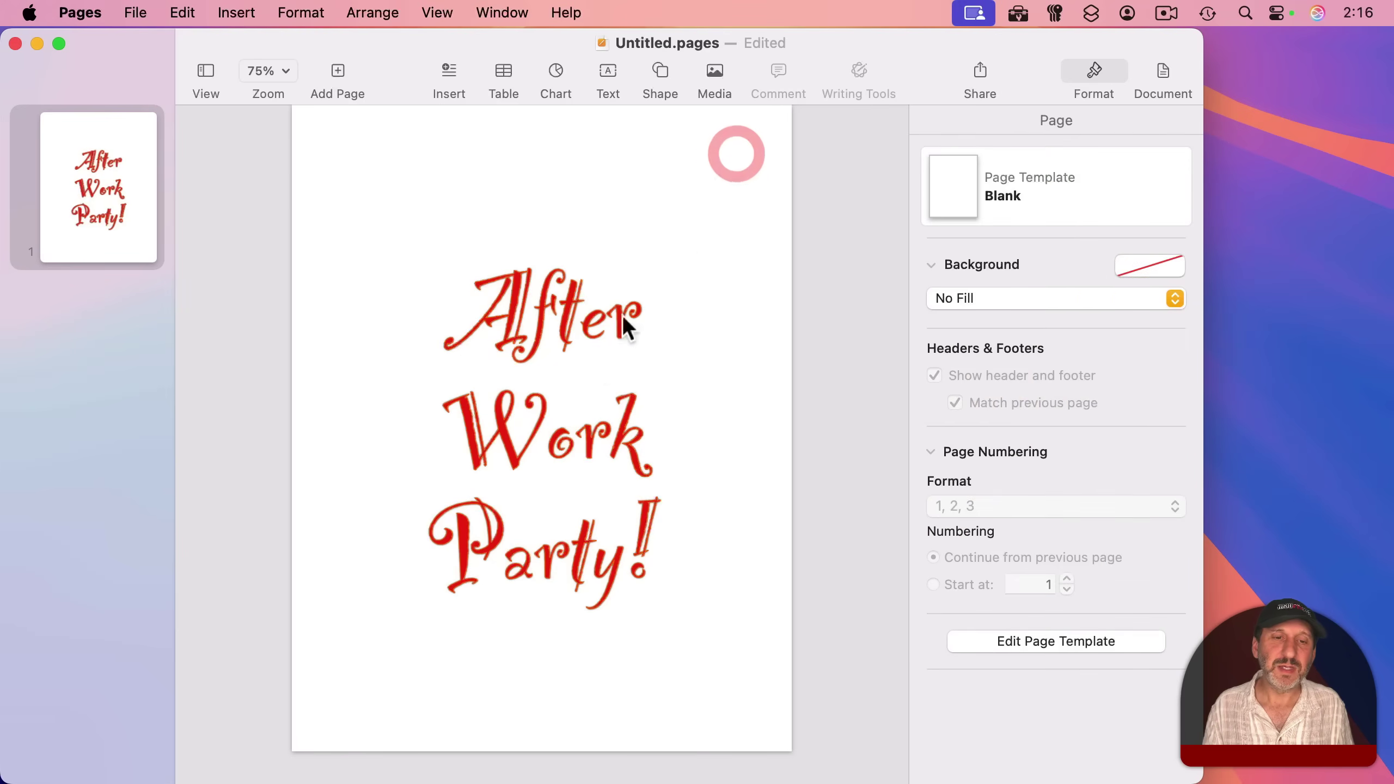
Nudge the title box slightly to a new spot on the page
{"action": "mouse_move", "coordinate": [564, 394]}
{"action": "left_mouse_down"}
{"action": "mouse_move", "coordinate": [569, 366]}
{"action": "mouse_move", "coordinate": [568, 405]}
{"action": "left_mouse_up"}
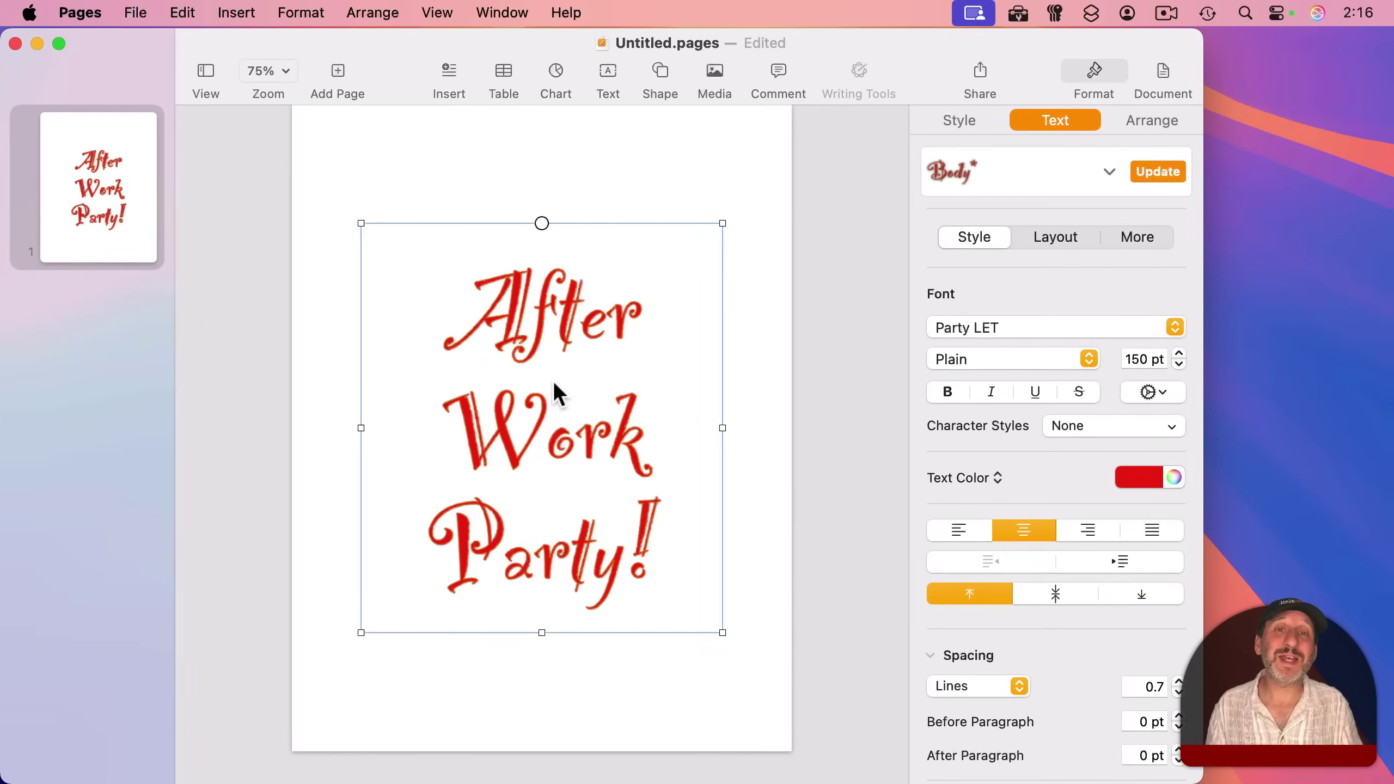
Add a text box below the title reading 'Friday 5 PM' / 'Meeting Room 7'
{"action": "left_click", "coordinate": [601, 71]}
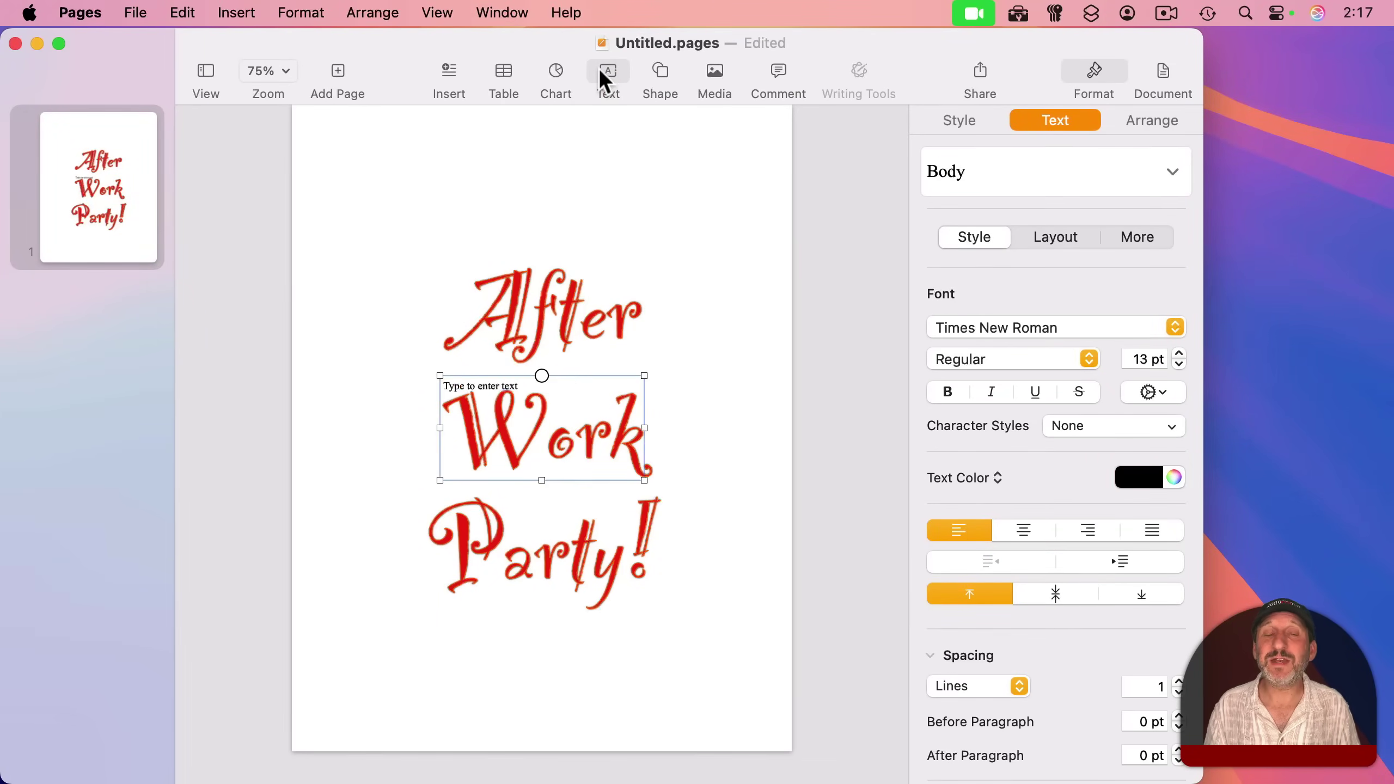
{"action": "left_click_drag", "start_coordinate": [481, 385], "coordinate": [484, 642]}
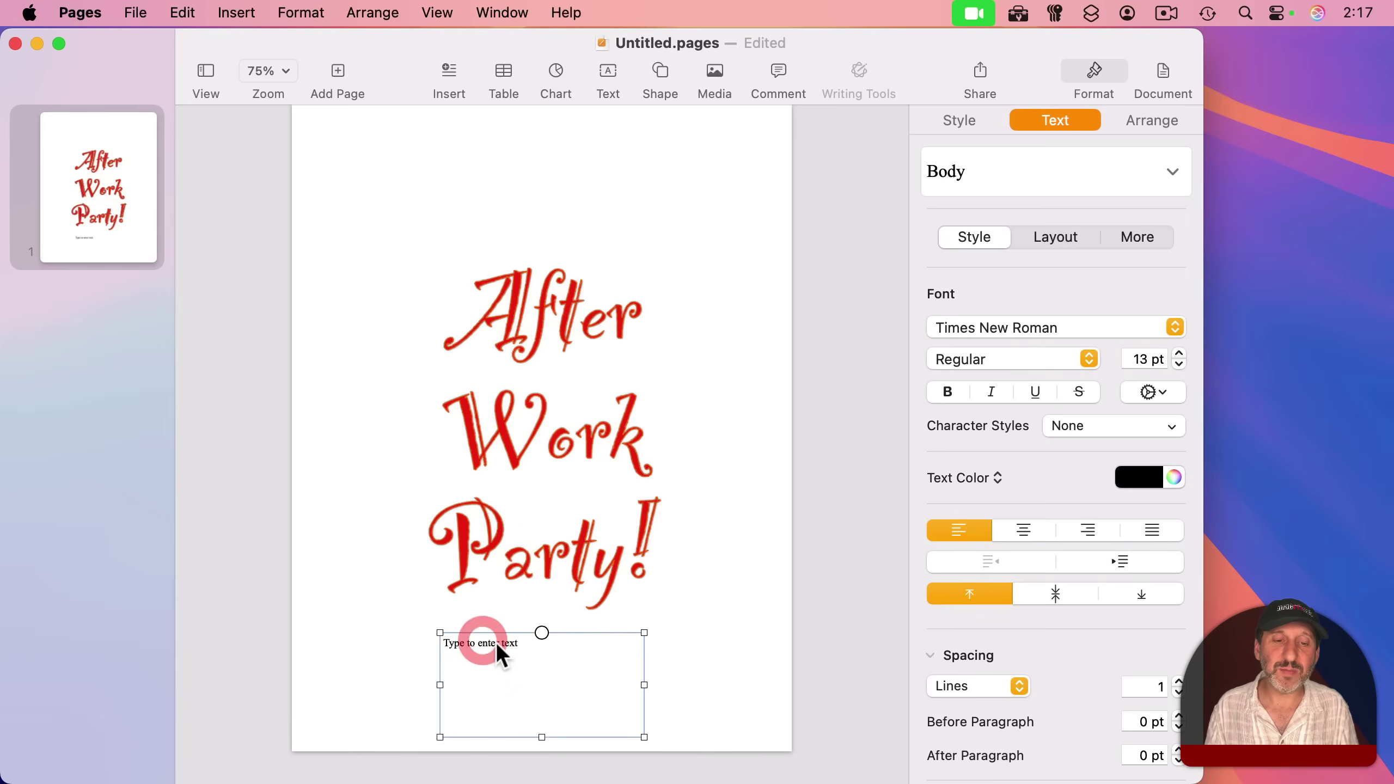
{"action": "double_click", "coordinate": [501, 651]}
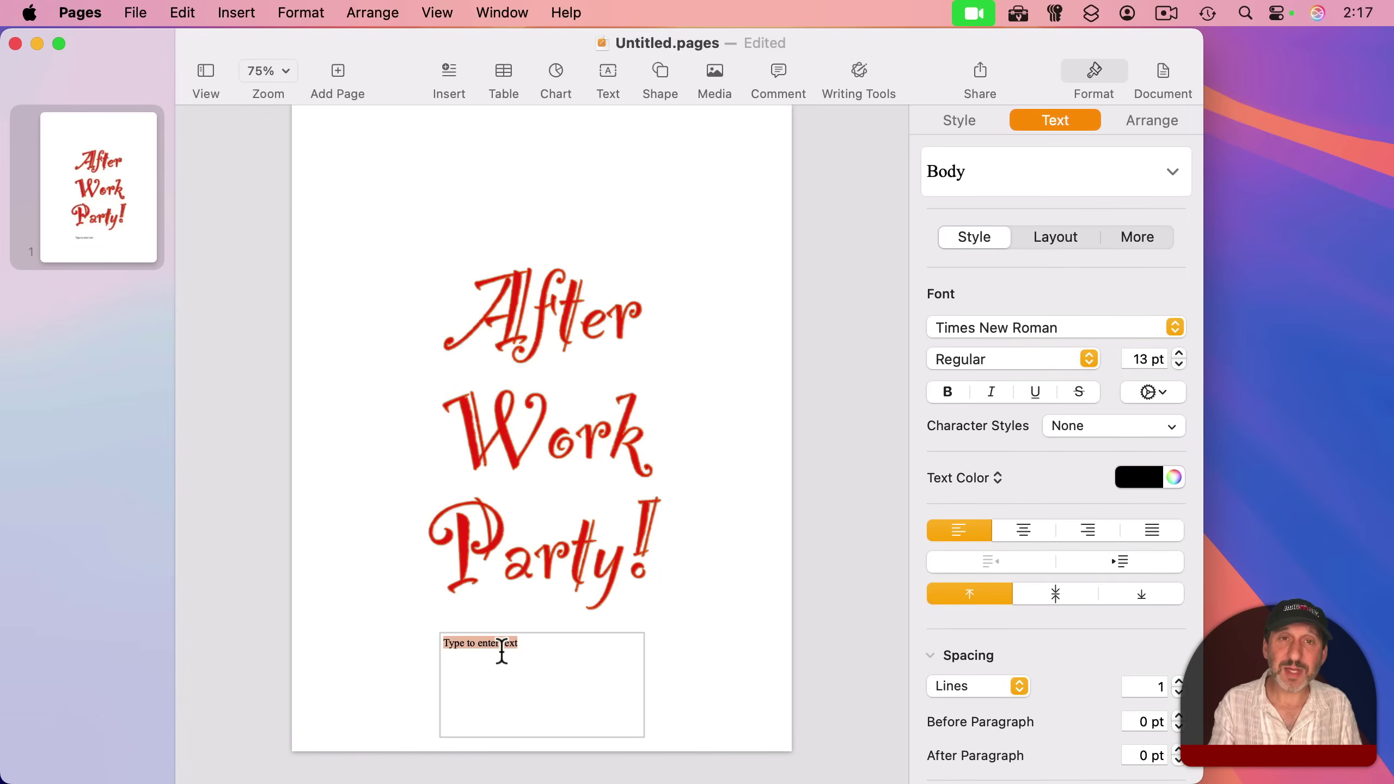
{"action": "type", "text": "Friday 5 PM"}
{"action": "key", "text": "Return"}
{"action": "type", "text": "Meeting Room 7"}
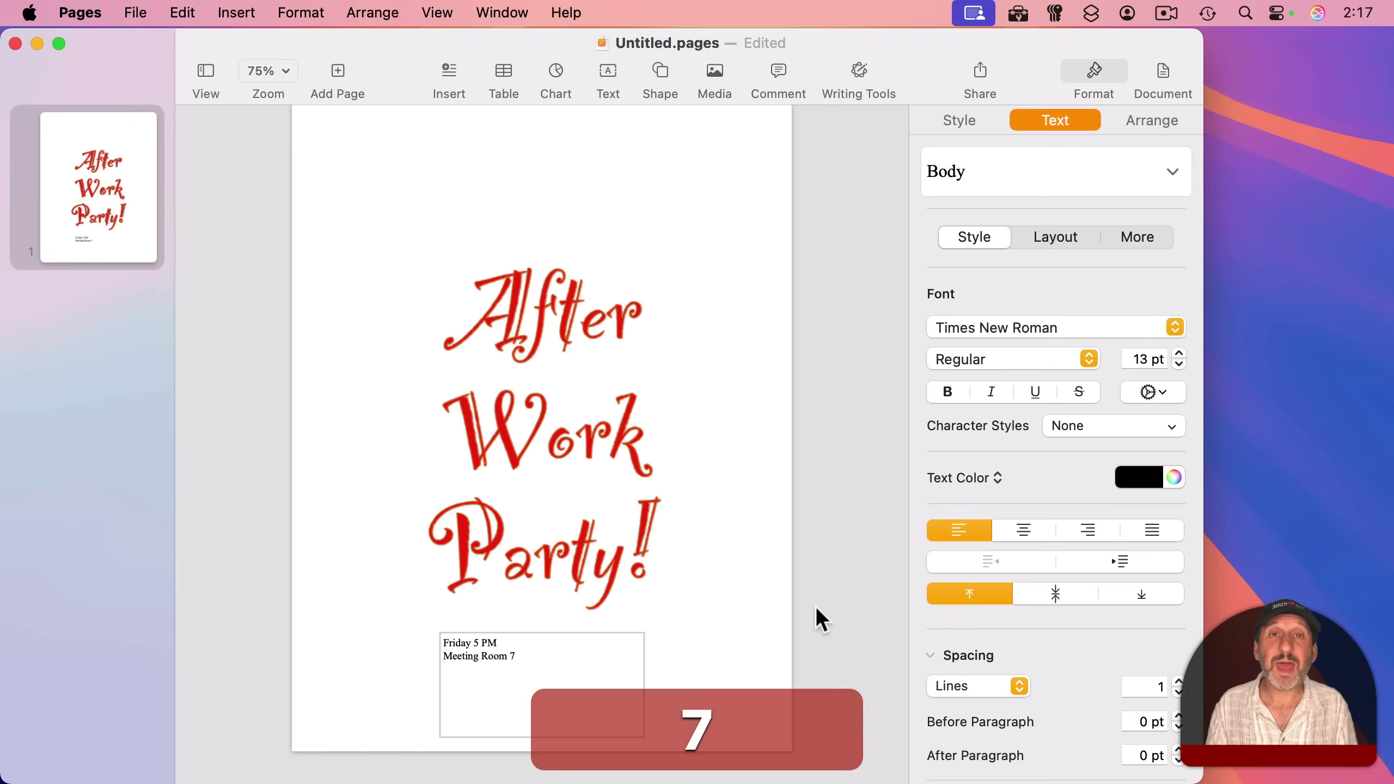
Make the event details centred, bold Arial at 31 pt
{"action": "key", "text": "cmd+a"}
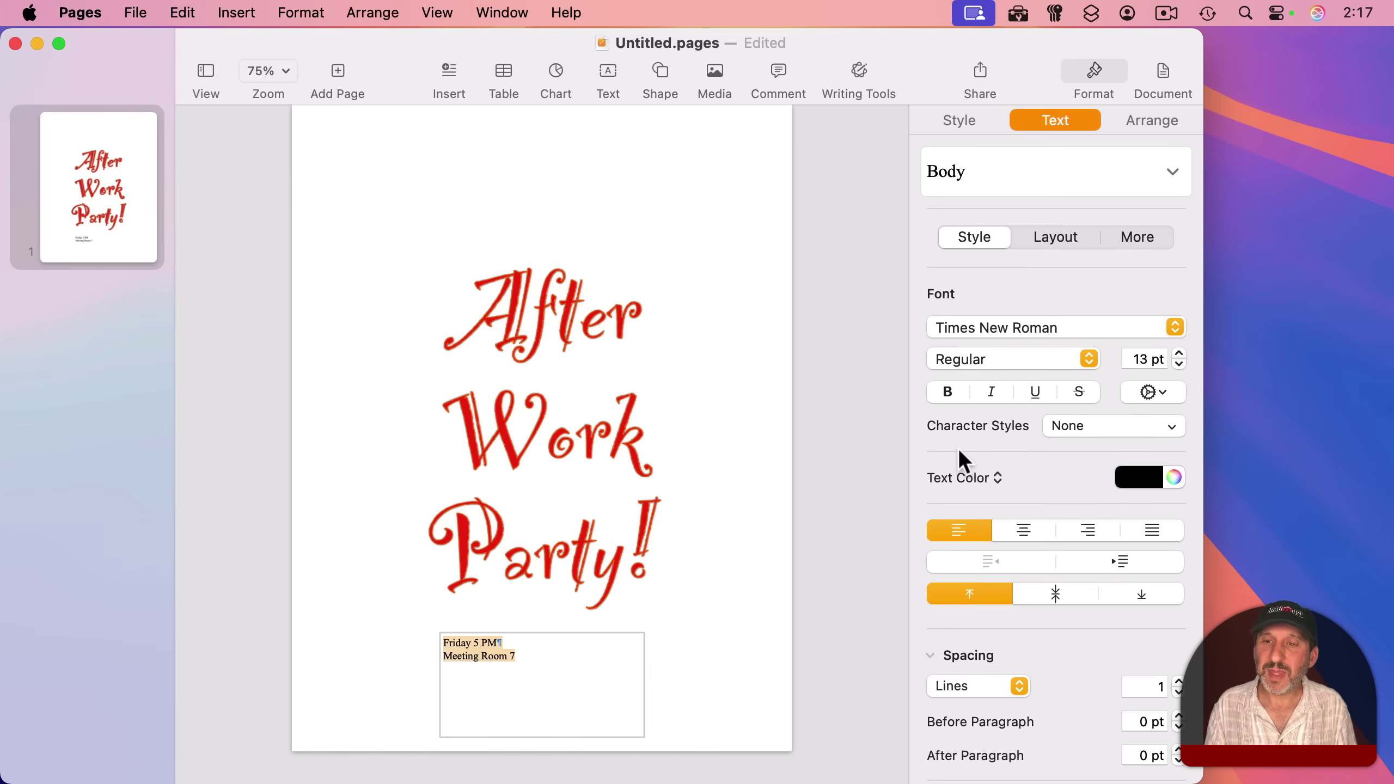
{"action": "left_click", "coordinate": [1024, 533]}
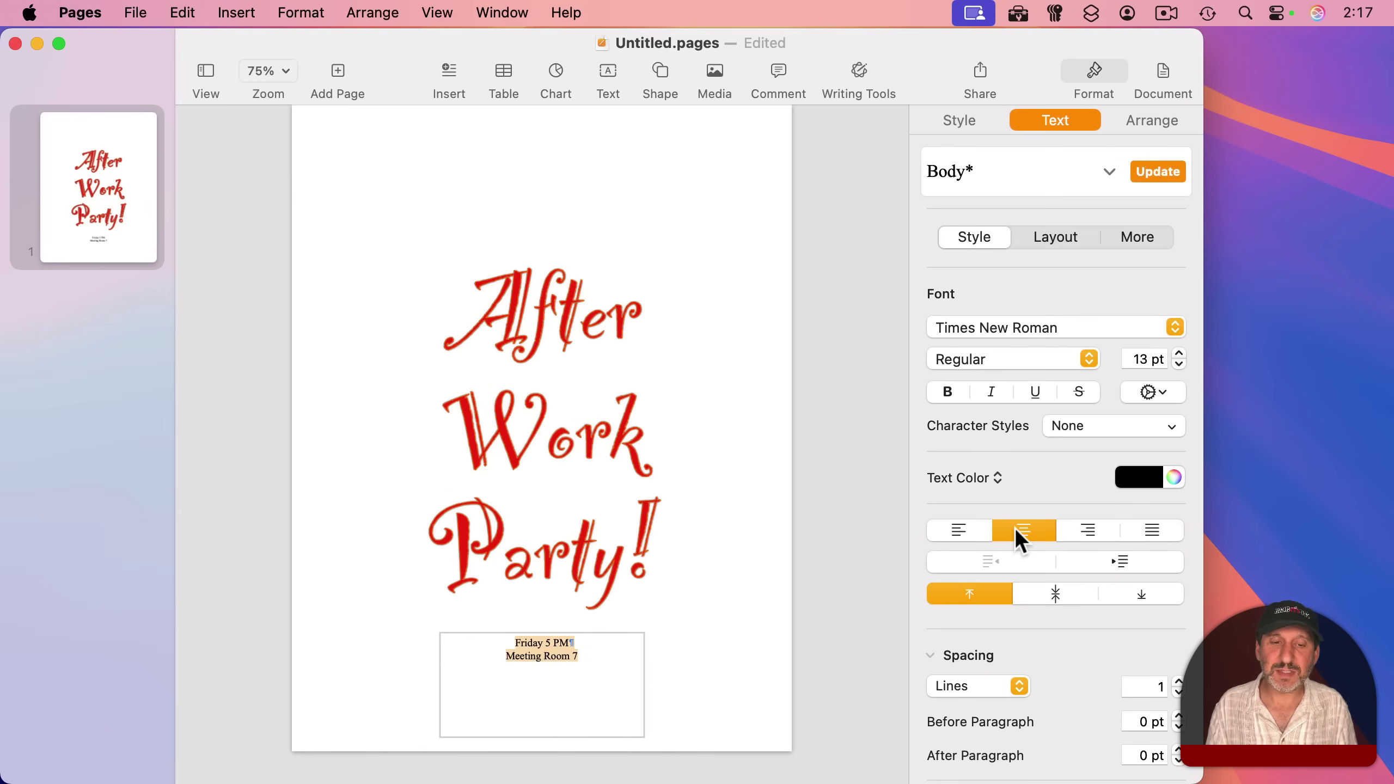
{"action": "left_click", "coordinate": [946, 390]}
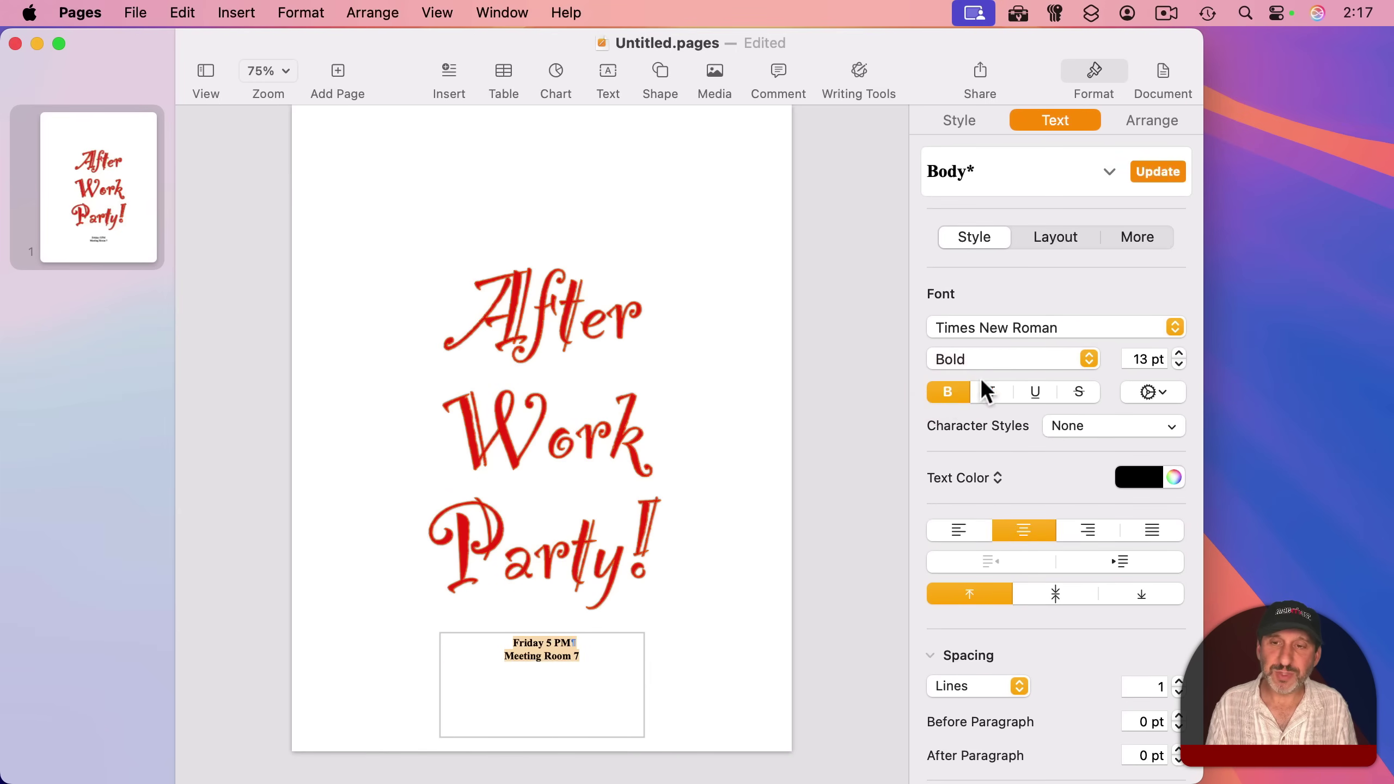
{"action": "left_click", "coordinate": [1013, 328]}
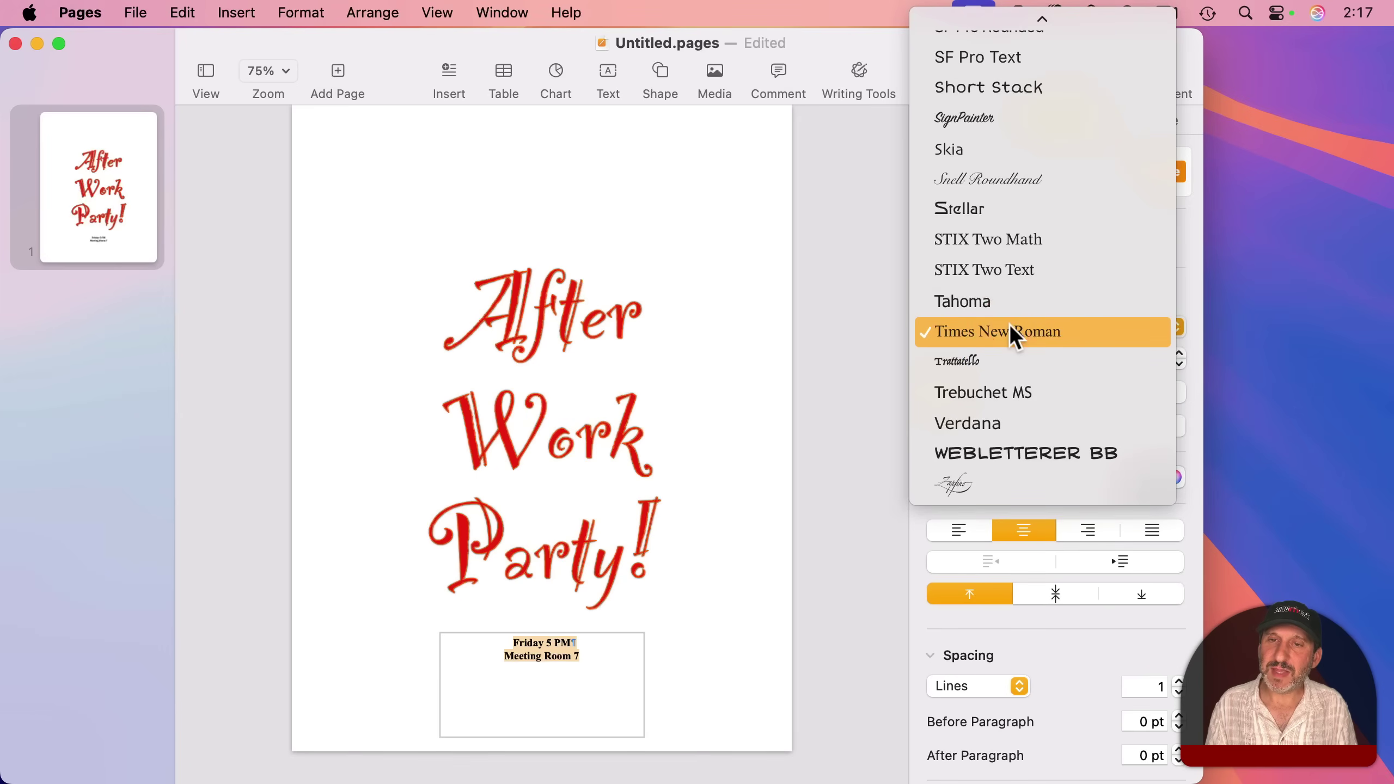
{"action": "scroll", "coordinate": [1015, 335], "scroll_direction": "up", "scroll_amount": 5}
{"action": "scroll", "coordinate": [1014, 335], "scroll_direction": "up", "scroll_amount": 15}
{"action": "scroll", "coordinate": [1014, 335], "scroll_direction": "up", "scroll_amount": 3}
{"action": "scroll", "coordinate": [1015, 336], "scroll_direction": "up", "scroll_amount": 3}
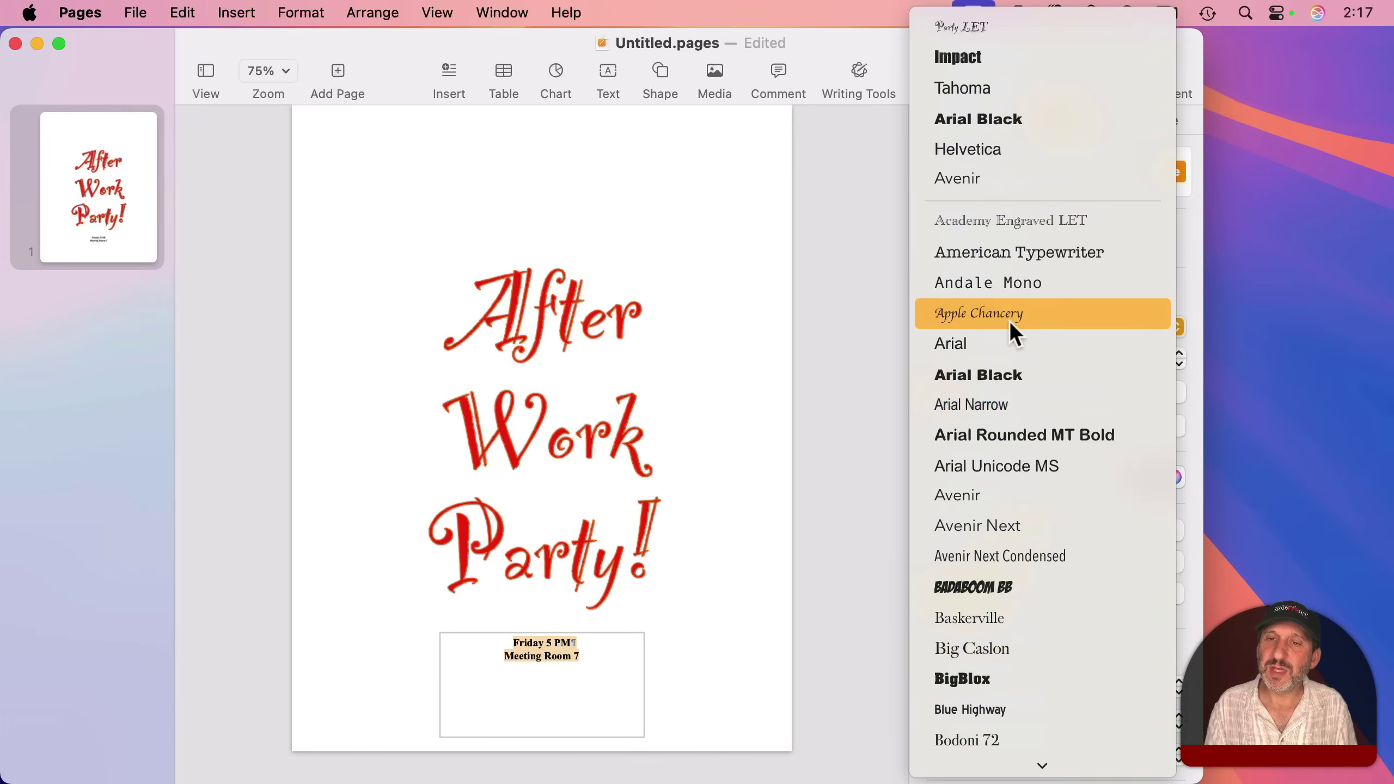
{"action": "left_click", "coordinate": [986, 345]}
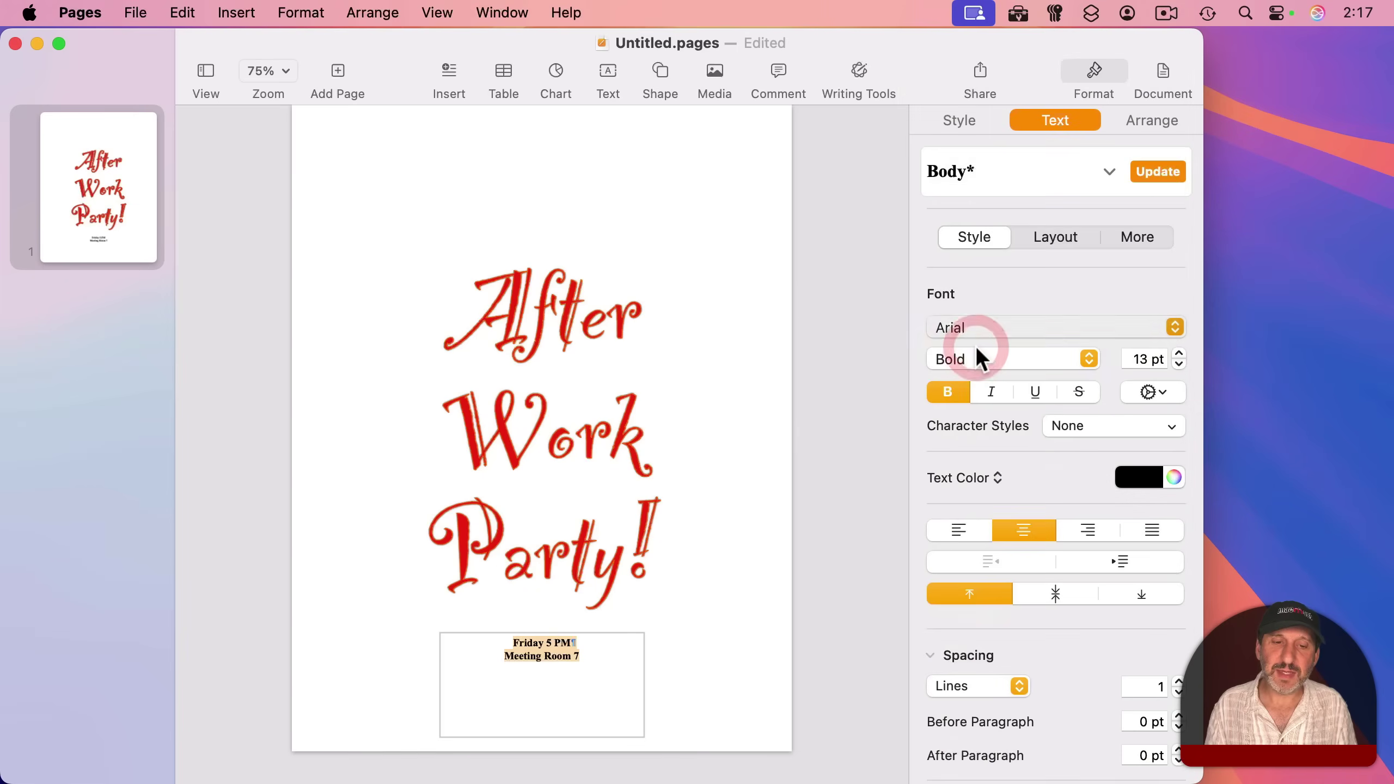
{"action": "left_click", "coordinate": [1178, 352]}
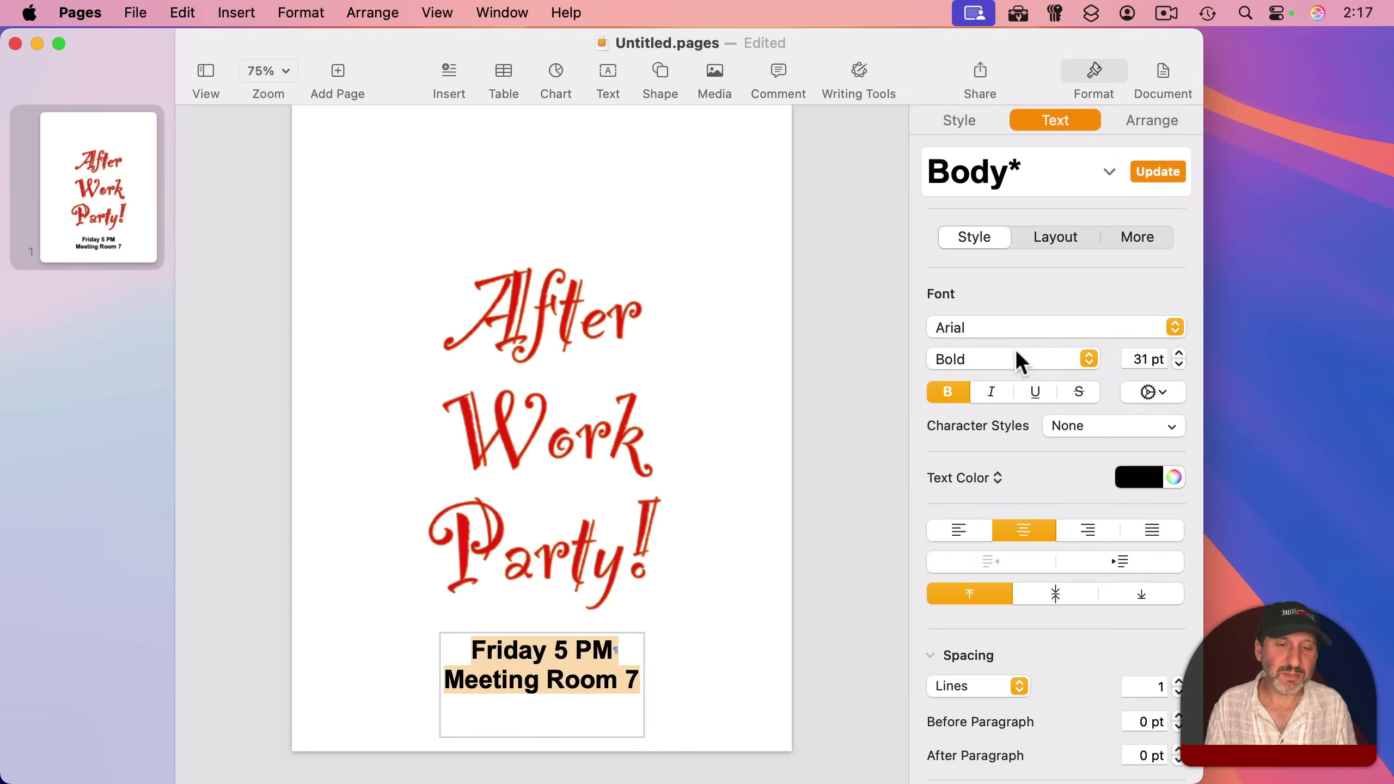
{"action": "left_click", "coordinate": [560, 440]}
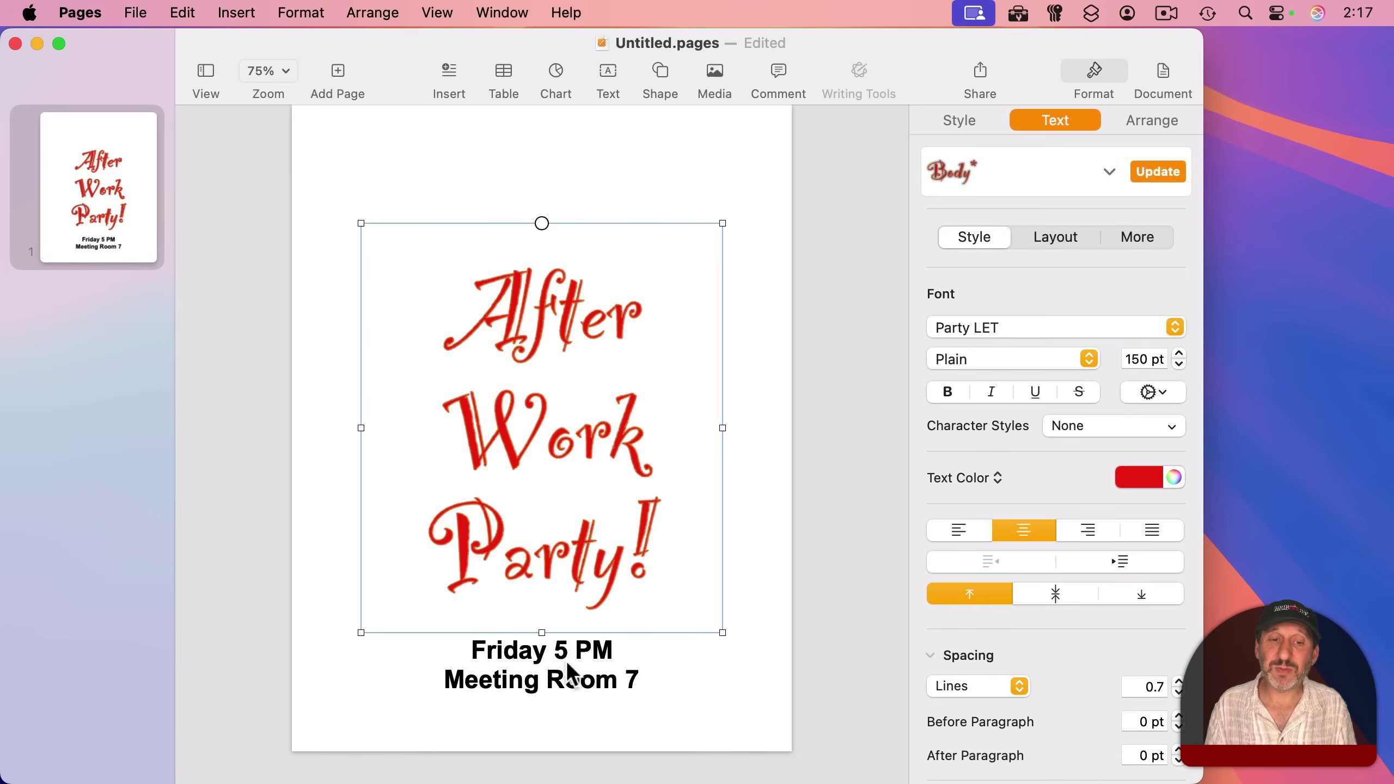
Move the title and details boxes up together, then deselect them
{"action": "key", "text": "shift"}
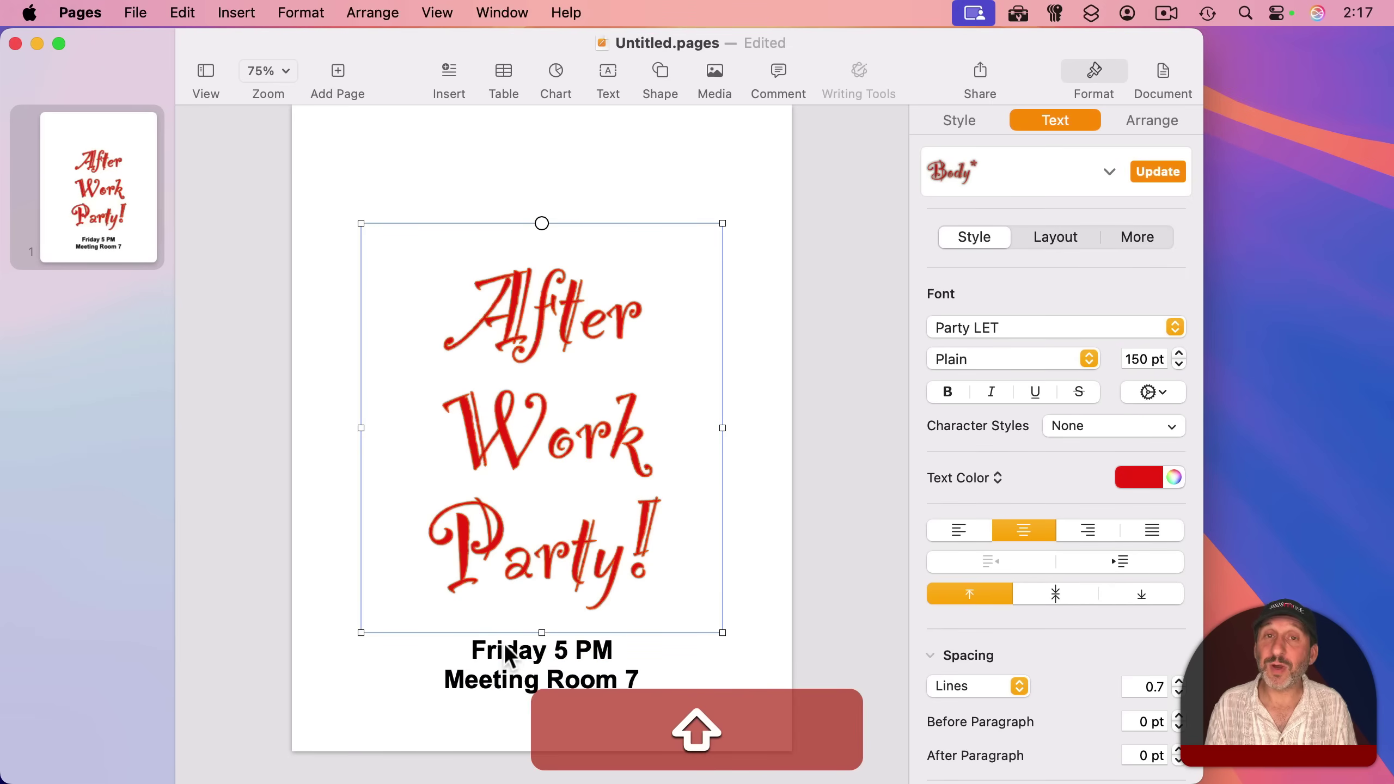
{"action": "left_click", "coordinate": [508, 653], "text": "shift"}
{"action": "left_click_drag", "start_coordinate": [557, 654], "coordinate": [535, 580]}
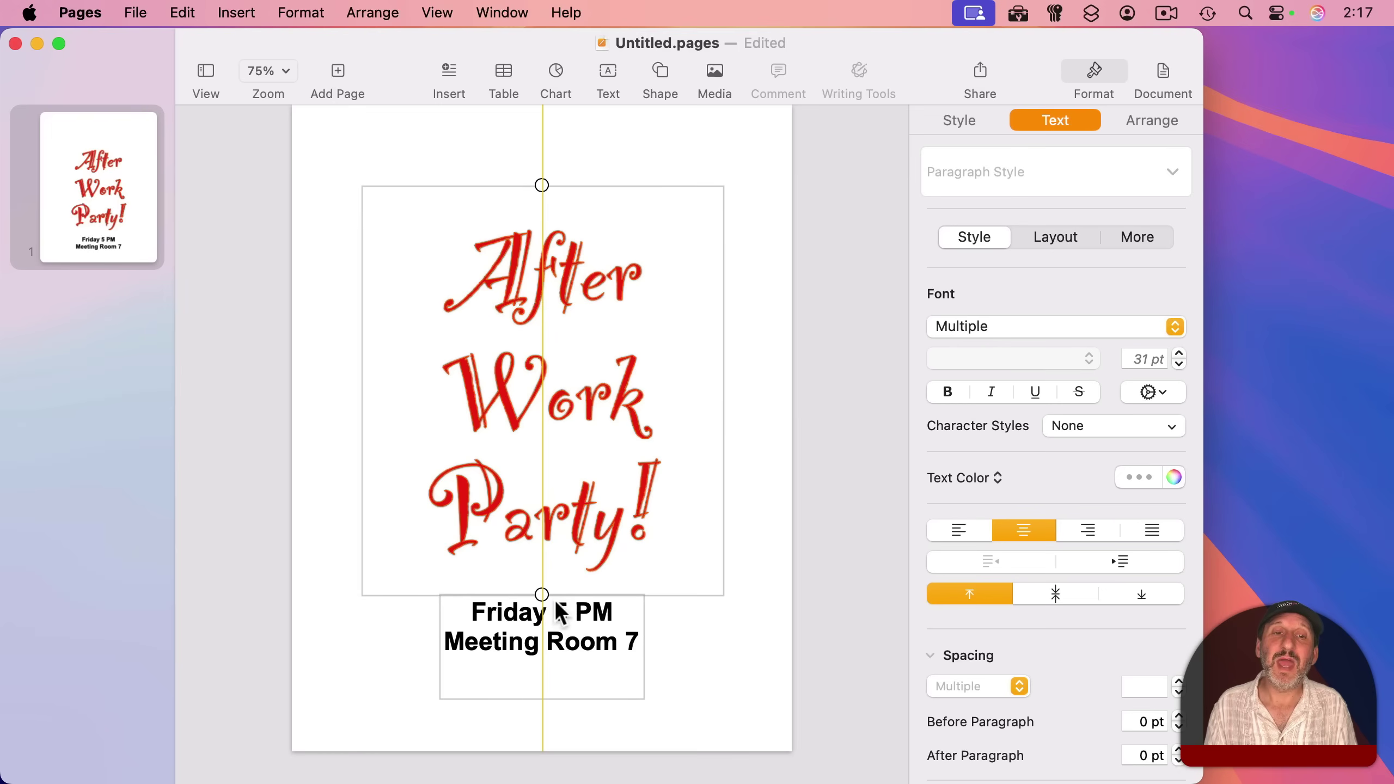
{"action": "left_click", "coordinate": [318, 465]}
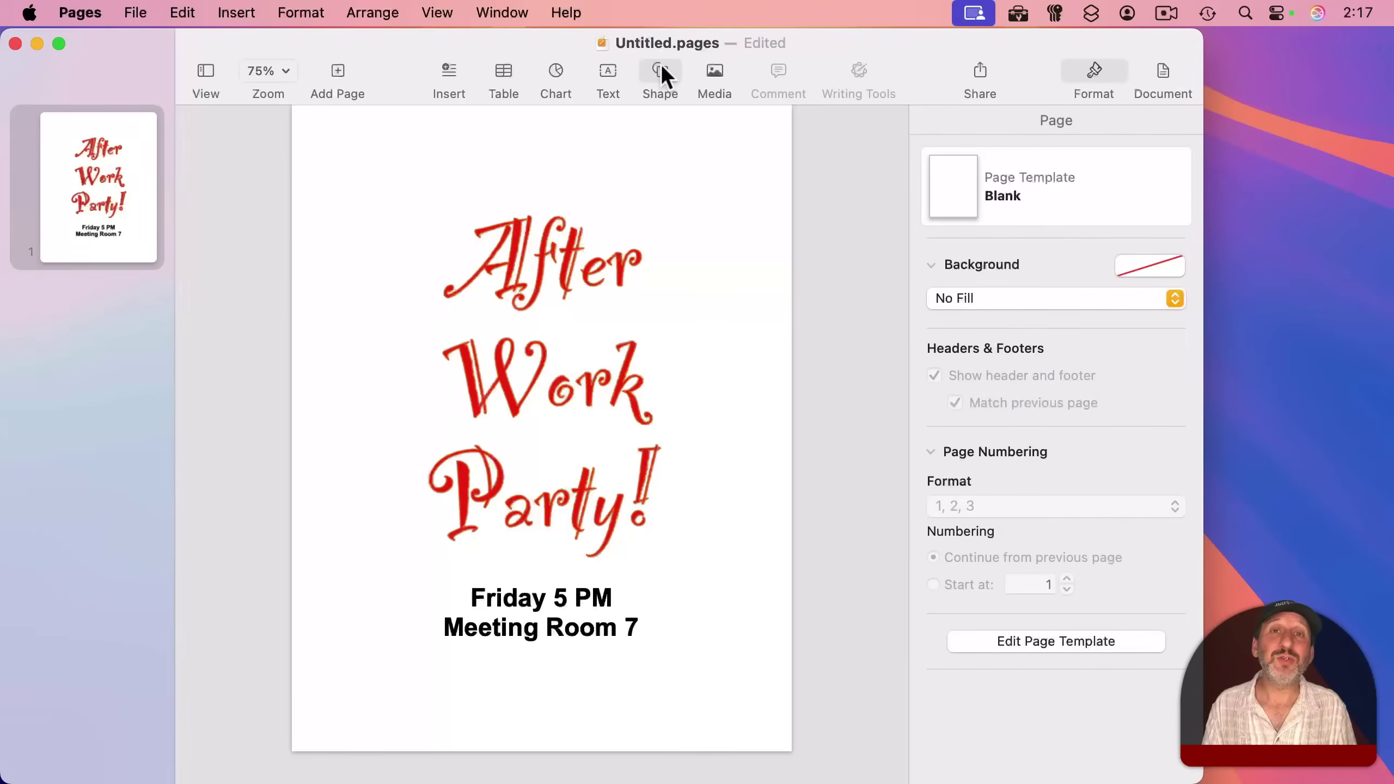
Insert a rounded rectangle shape and move it to the page's top-left corner
{"action": "left_click", "coordinate": [660, 68]}
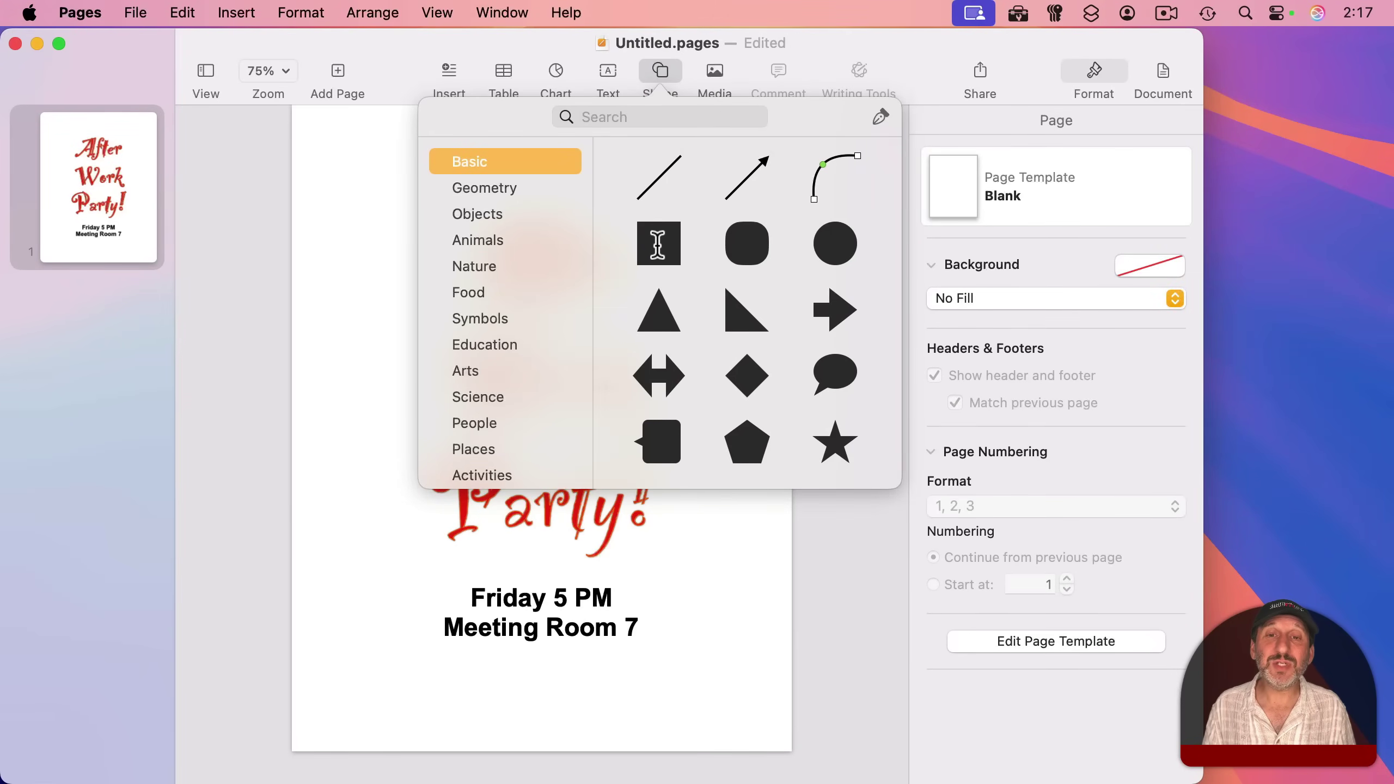
{"action": "left_click", "coordinate": [753, 243]}
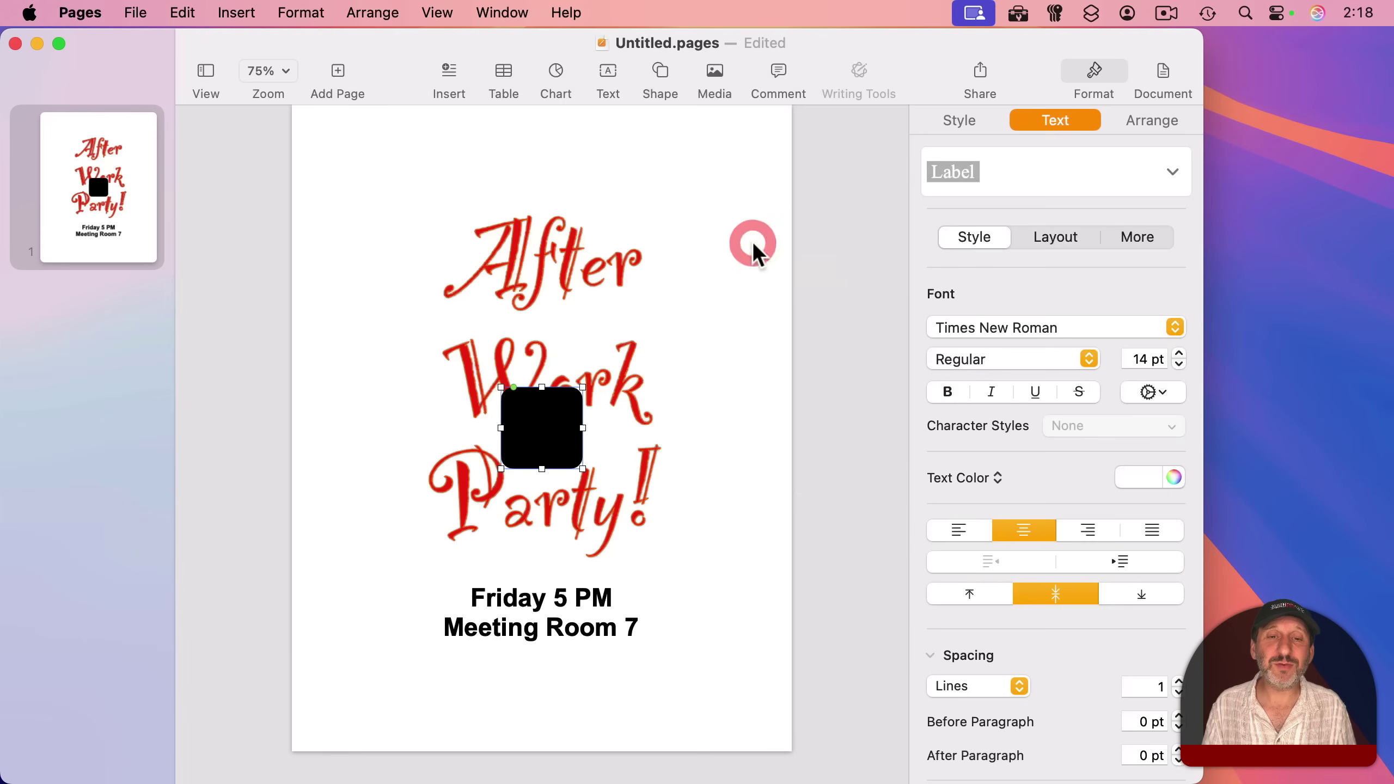
{"action": "left_click_drag", "start_coordinate": [538, 382], "coordinate": [378, 194]}
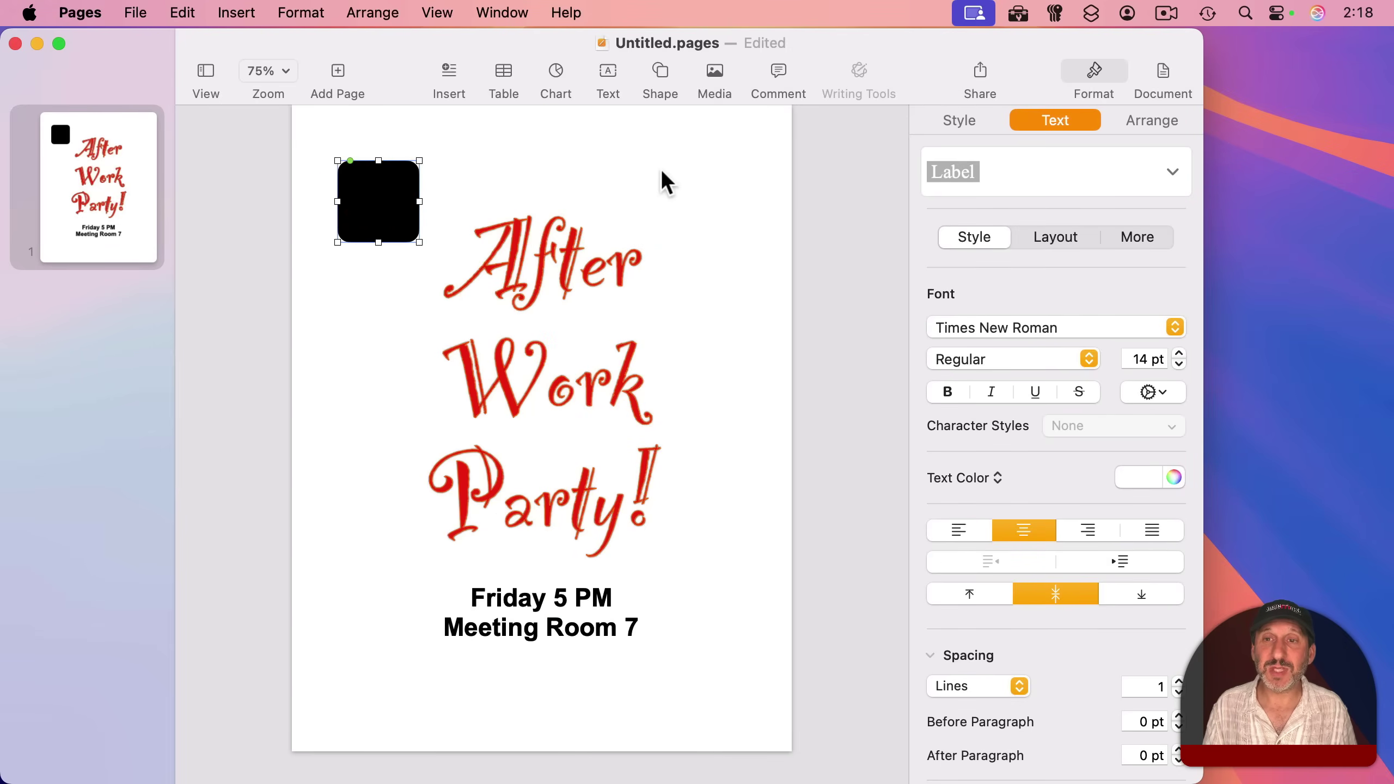
Give the rounded rectangle no fill and a 10 pt dotted line border
{"action": "left_click", "coordinate": [968, 120]}
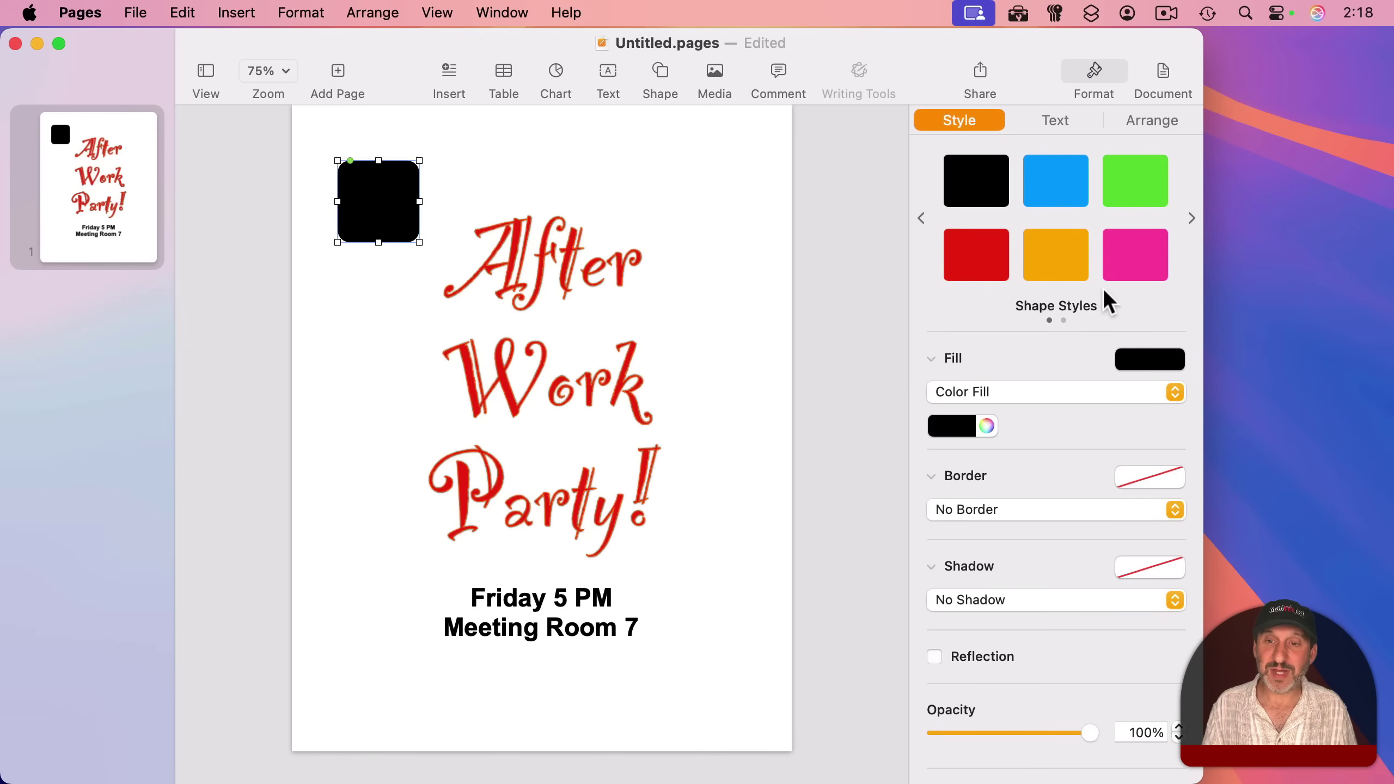
{"action": "left_click", "coordinate": [977, 510]}
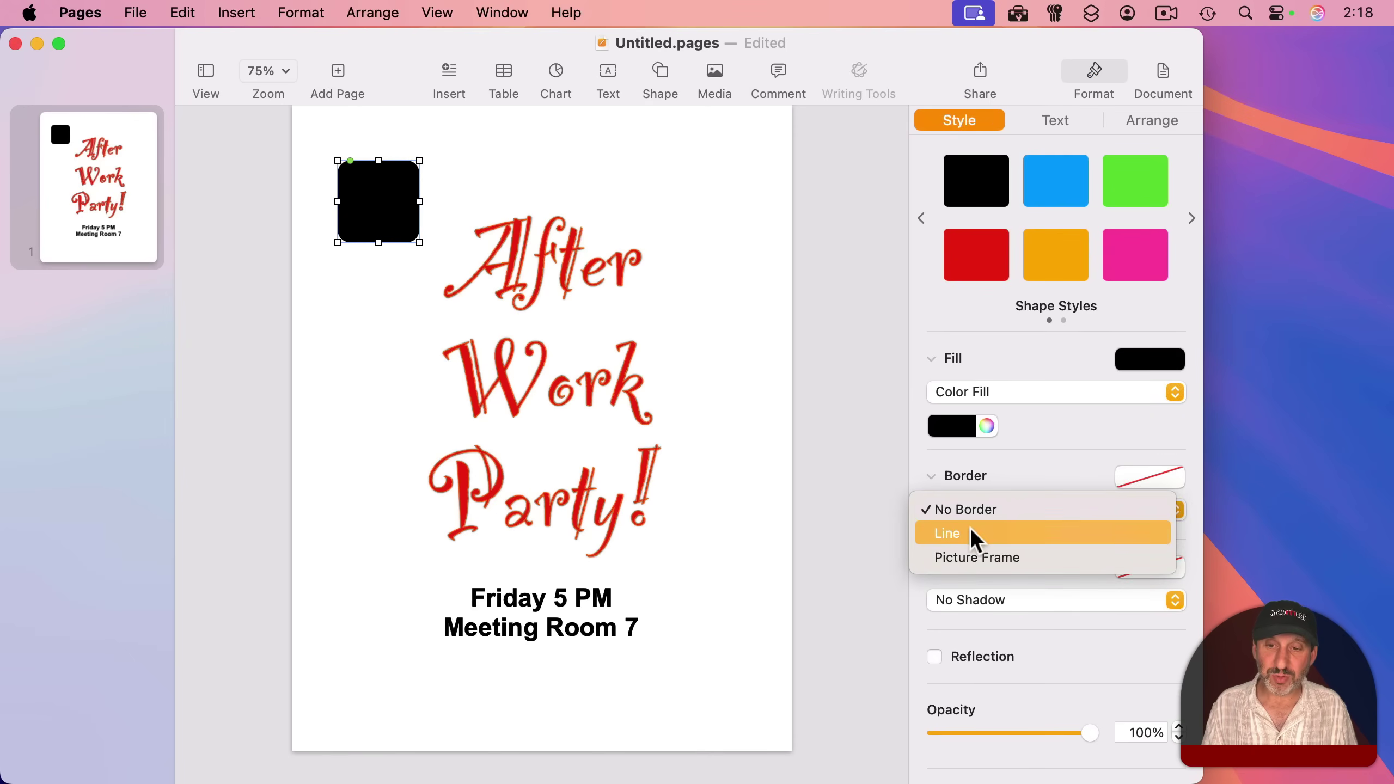
{"action": "left_click", "coordinate": [970, 531]}
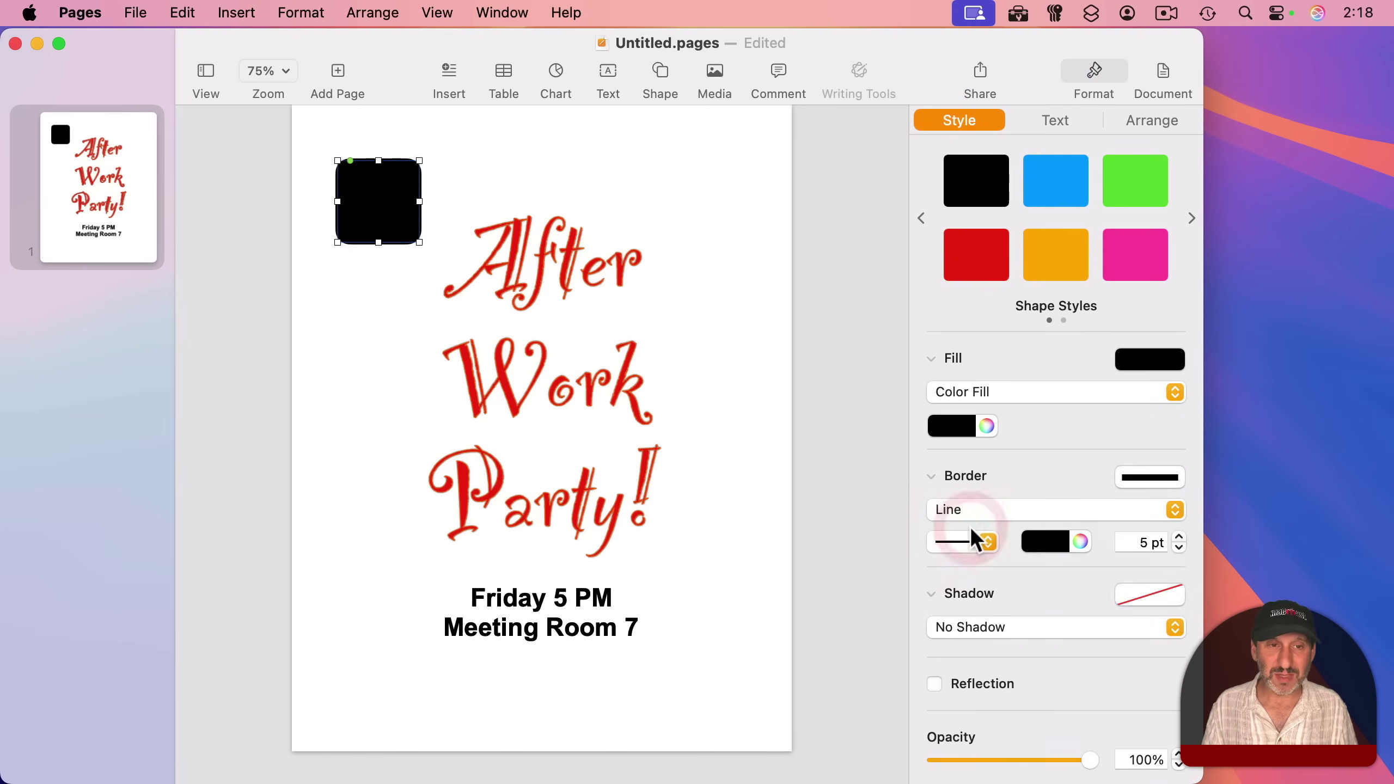
{"action": "left_click", "coordinate": [967, 393]}
{"action": "left_click", "coordinate": [965, 368]}
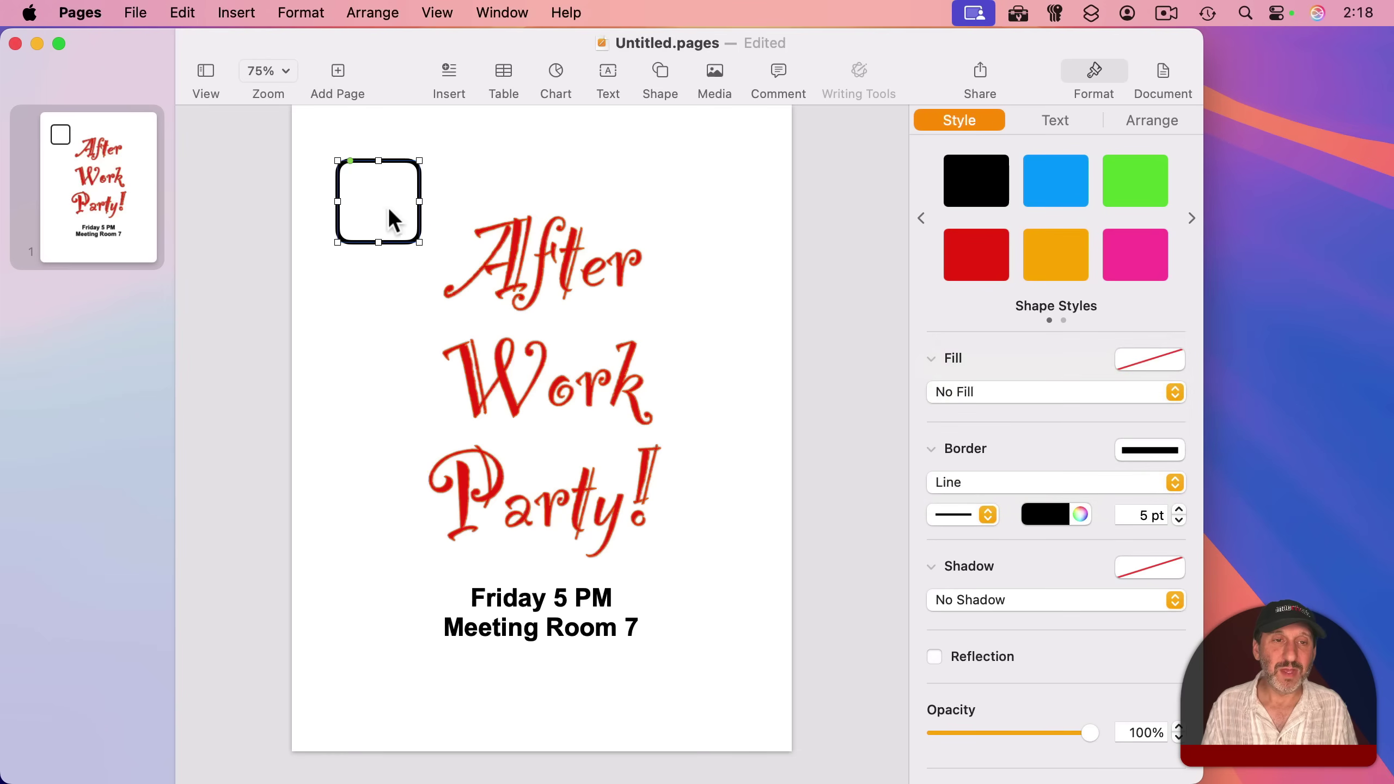
{"action": "left_click", "coordinate": [974, 517]}
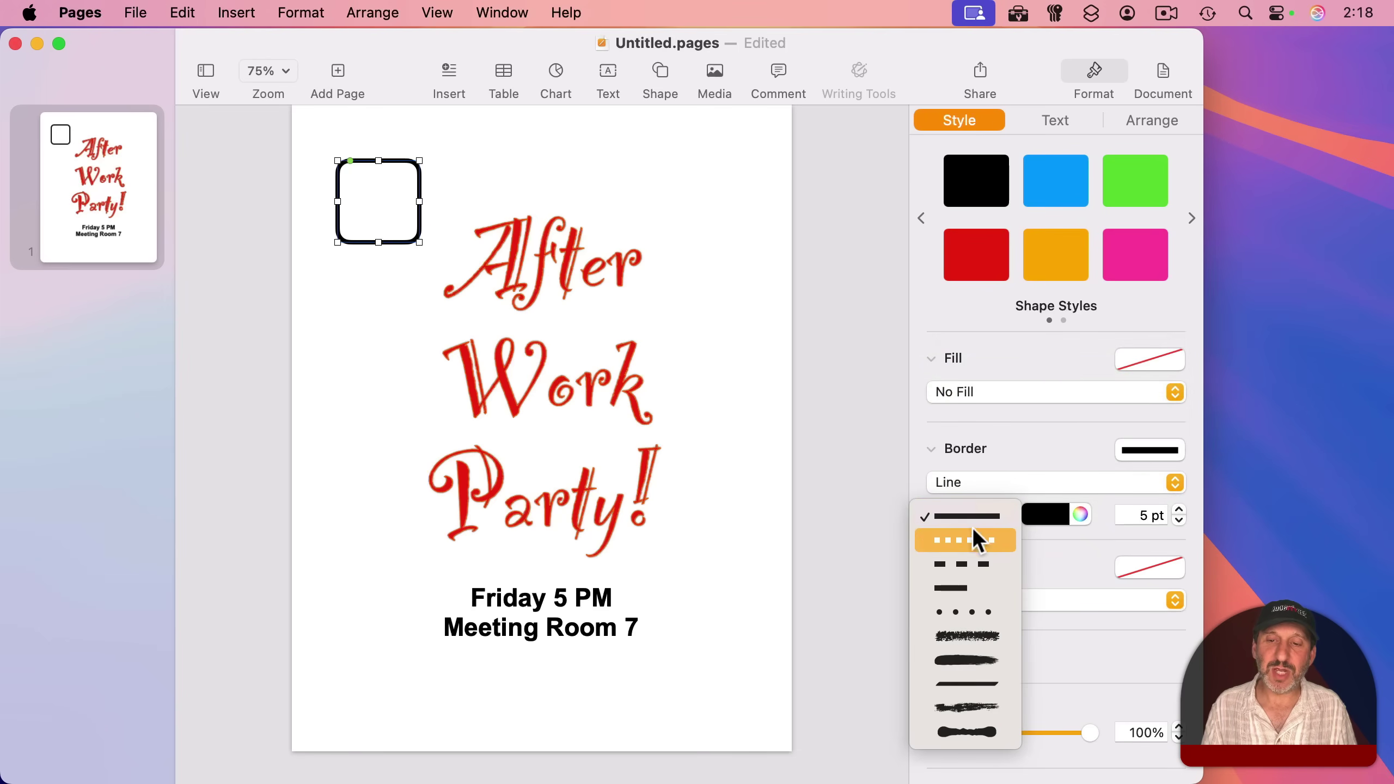
{"action": "left_click", "coordinate": [973, 543]}
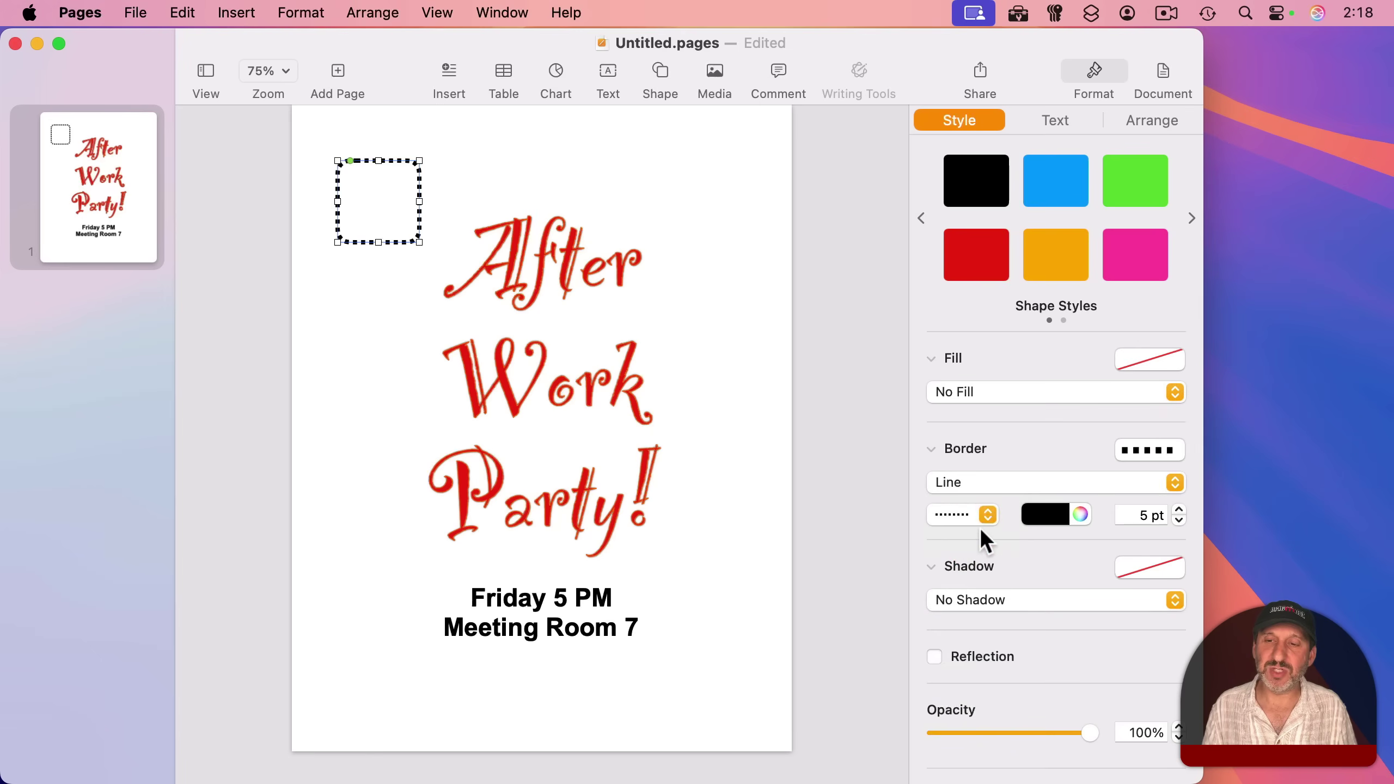
{"action": "left_click", "coordinate": [1179, 509]}
{"action": "left_click", "coordinate": [1179, 509]}
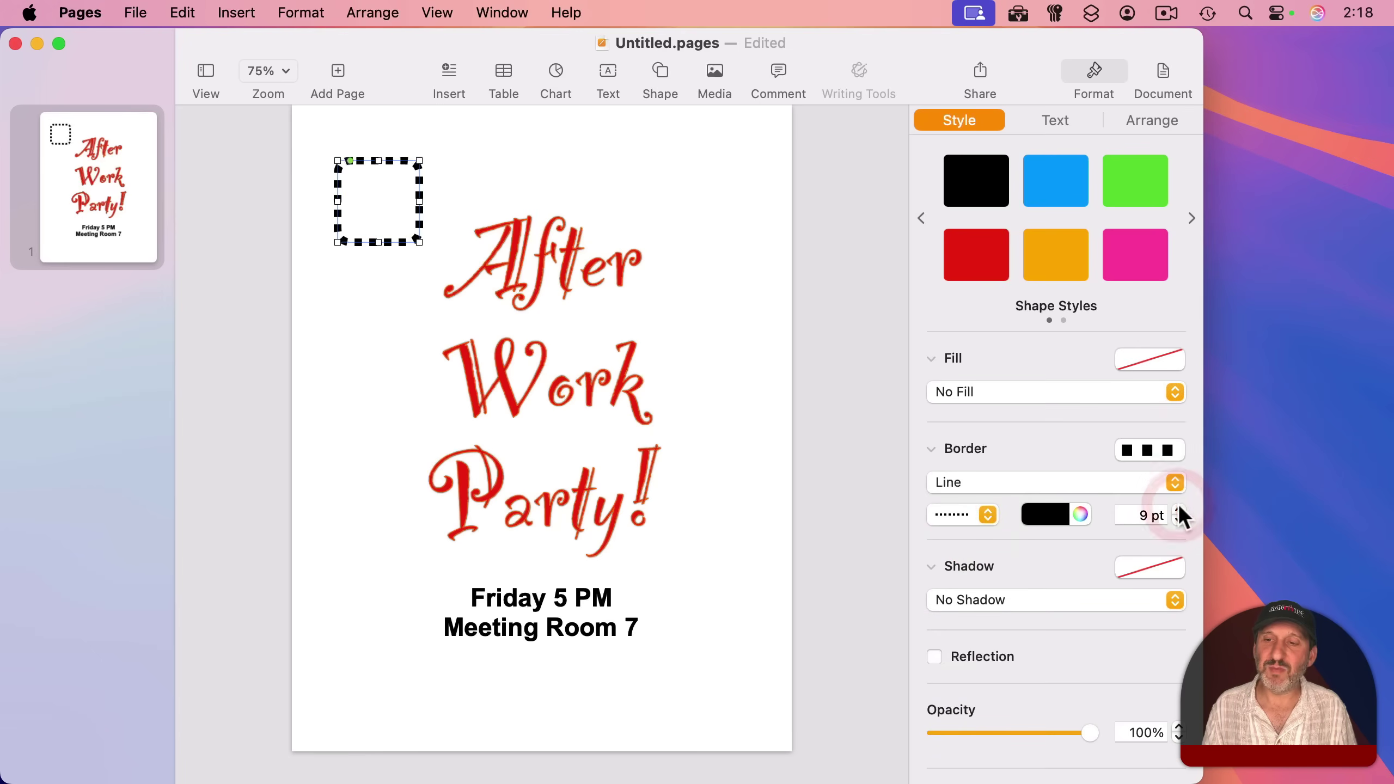
Enlarge and centre the dotted frame around the sign text, rounding its corners to about 48 pt
{"action": "mouse_move", "coordinate": [420, 243]}
{"action": "left_mouse_down"}
{"action": "mouse_move", "coordinate": [748, 665]}
{"action": "mouse_move", "coordinate": [763, 712]}
{"action": "left_mouse_up"}
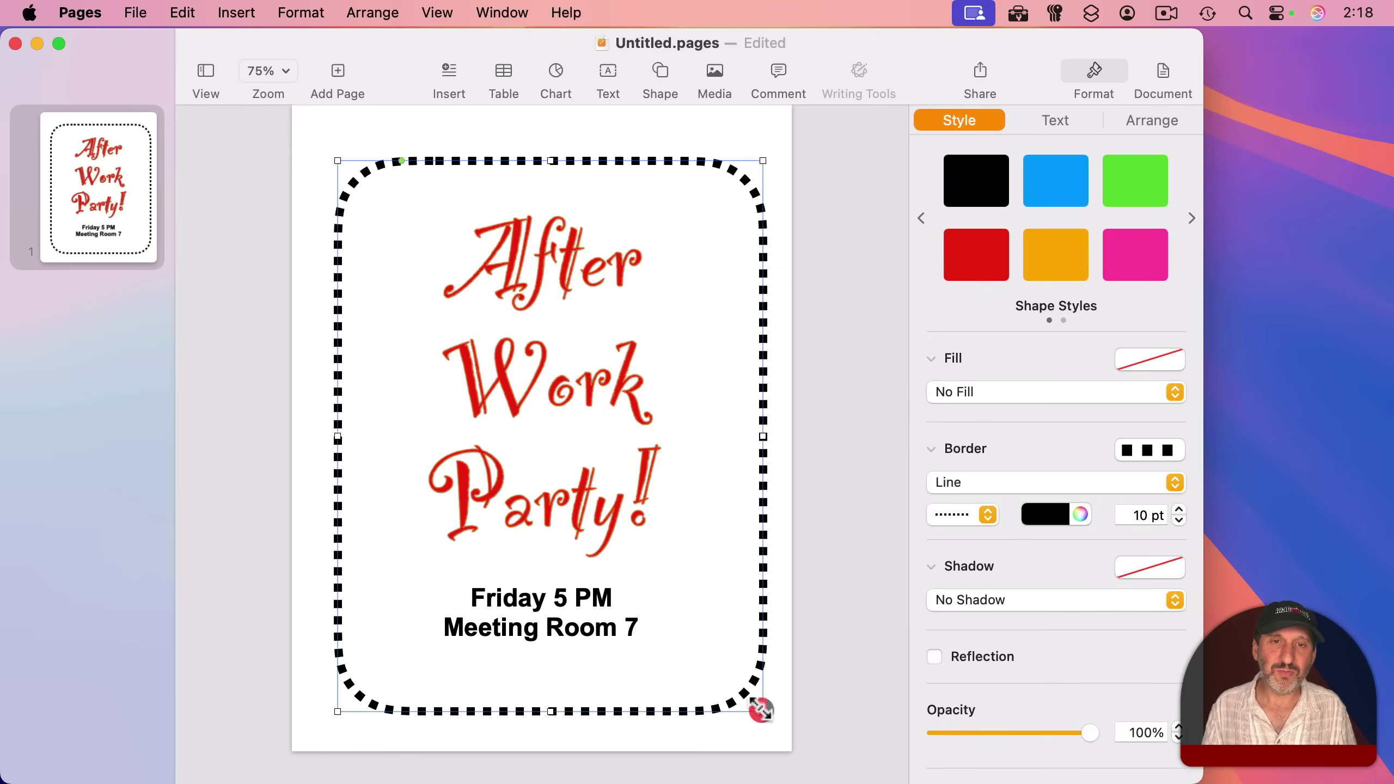
{"action": "left_click", "coordinate": [451, 158]}
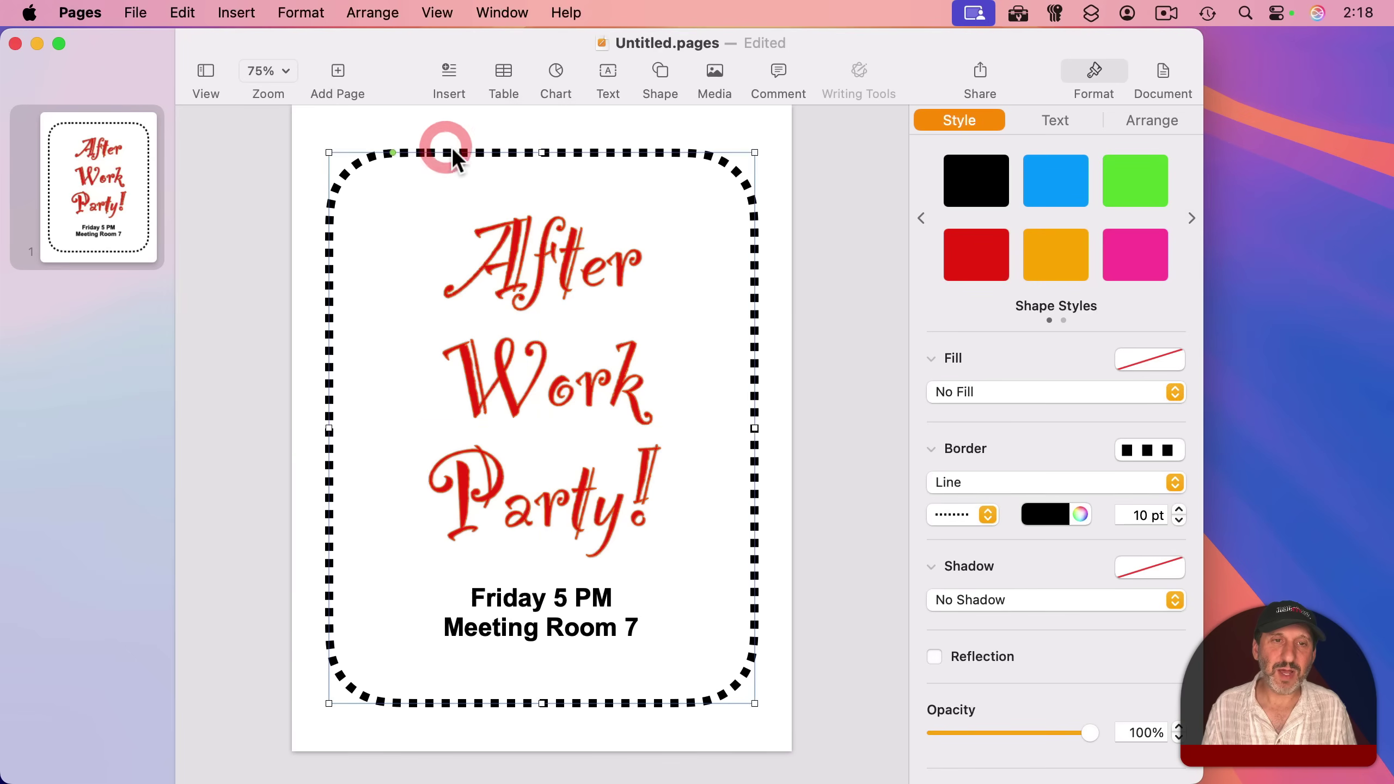
{"action": "mouse_move", "coordinate": [451, 146]}
{"action": "left_mouse_down"}
{"action": "mouse_move", "coordinate": [464, 234]}
{"action": "mouse_move", "coordinate": [458, 151]}
{"action": "left_mouse_up"}
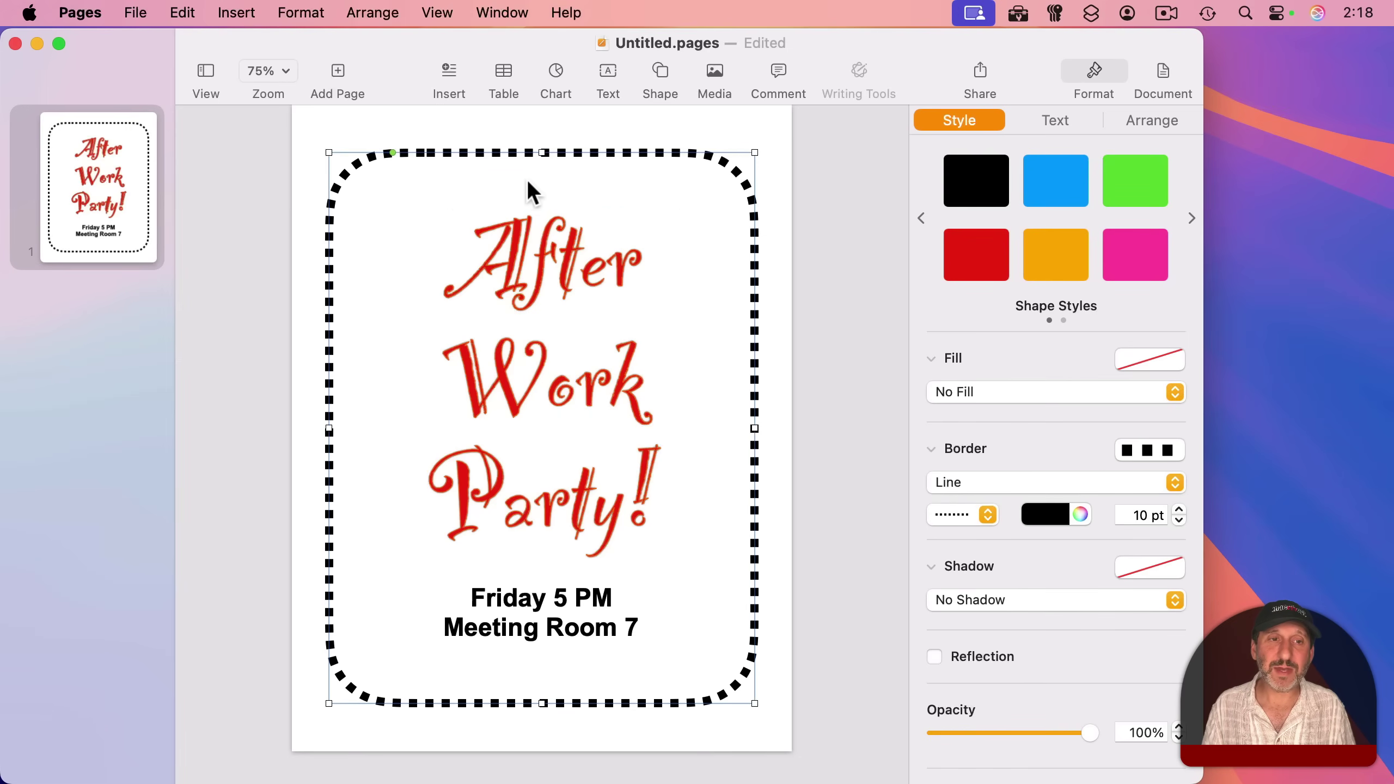
{"action": "mouse_move", "coordinate": [392, 153]}
{"action": "left_mouse_down"}
{"action": "mouse_move", "coordinate": [333, 162]}
{"action": "mouse_move", "coordinate": [488, 180]}
{"action": "mouse_move", "coordinate": [365, 164]}
{"action": "mouse_move", "coordinate": [379, 162]}
{"action": "left_mouse_up"}
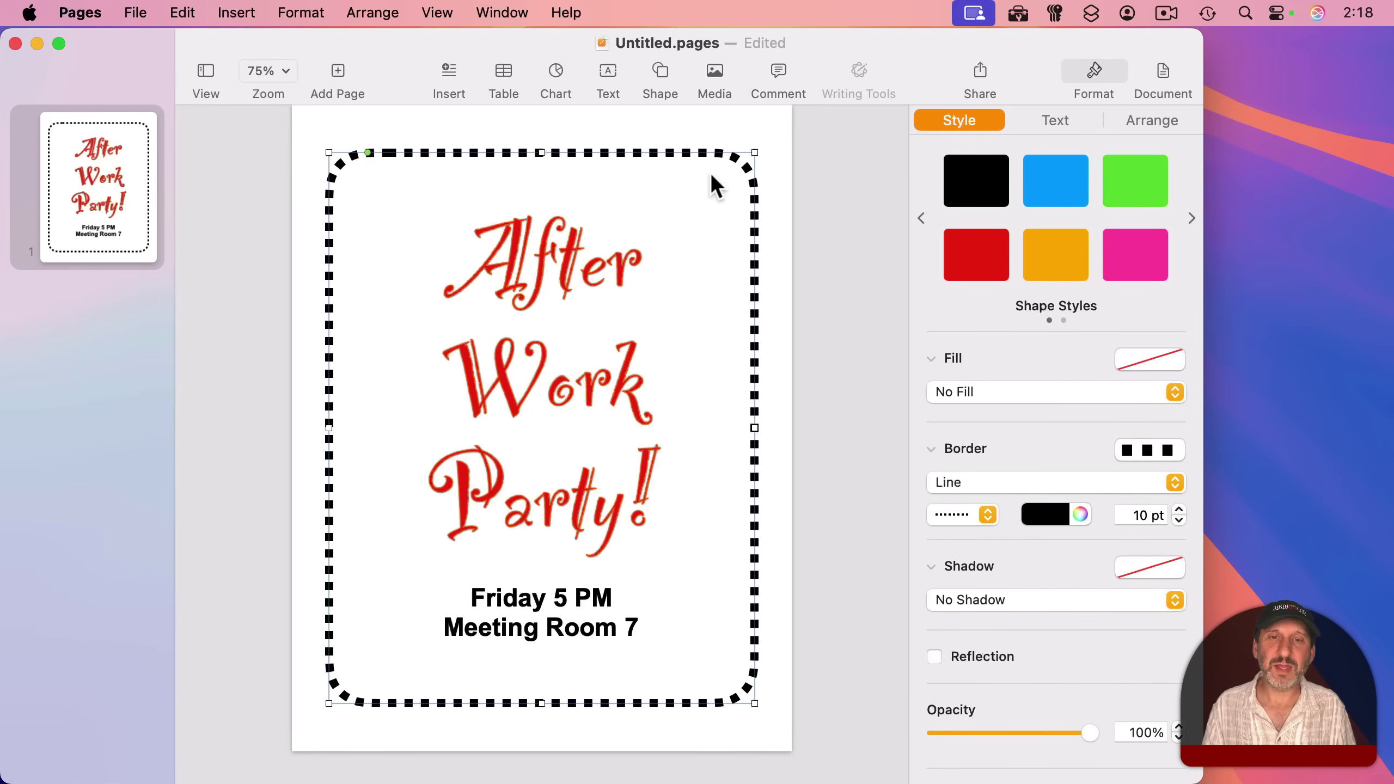
{"action": "left_click", "coordinate": [766, 131]}
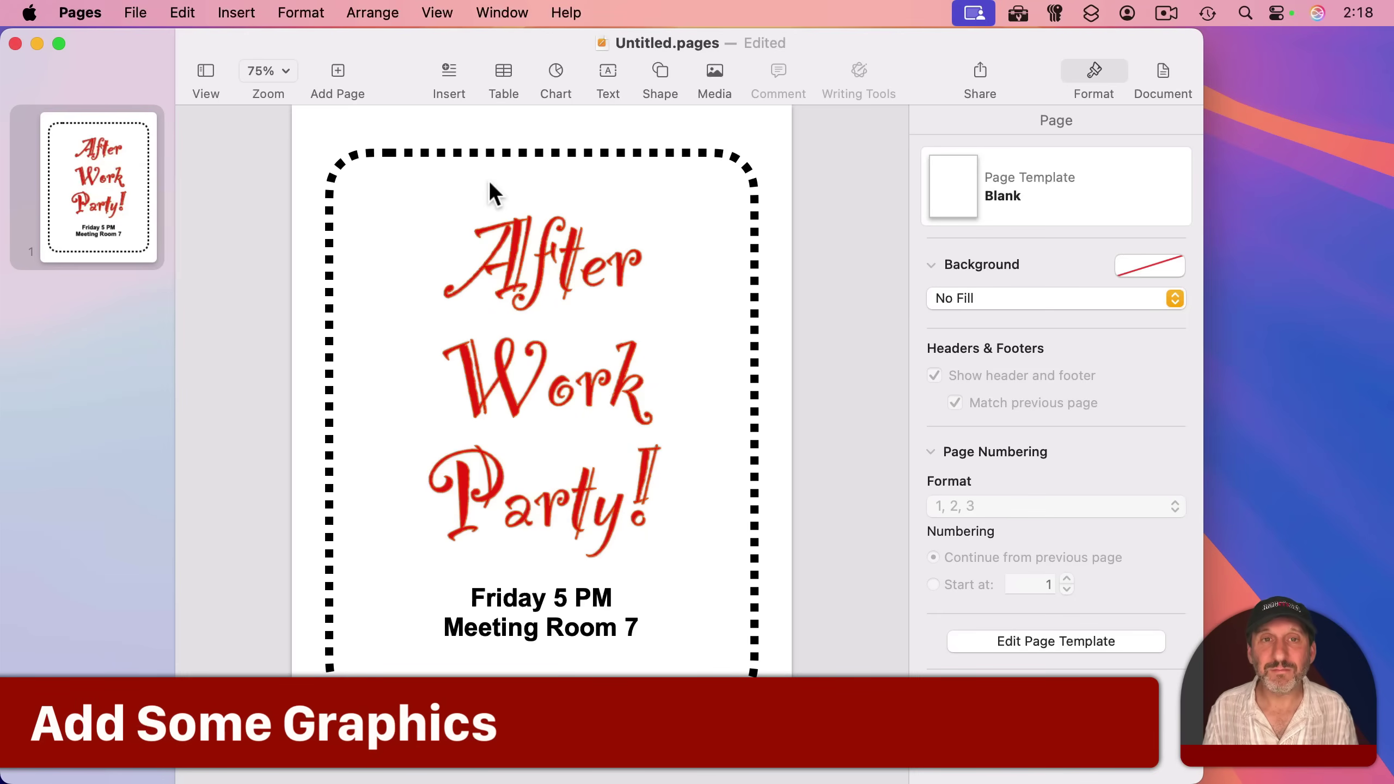
Insert the Cocktail Glass shape from the Food shapes and move it to the sign's lower right
{"action": "left_click", "coordinate": [662, 70]}
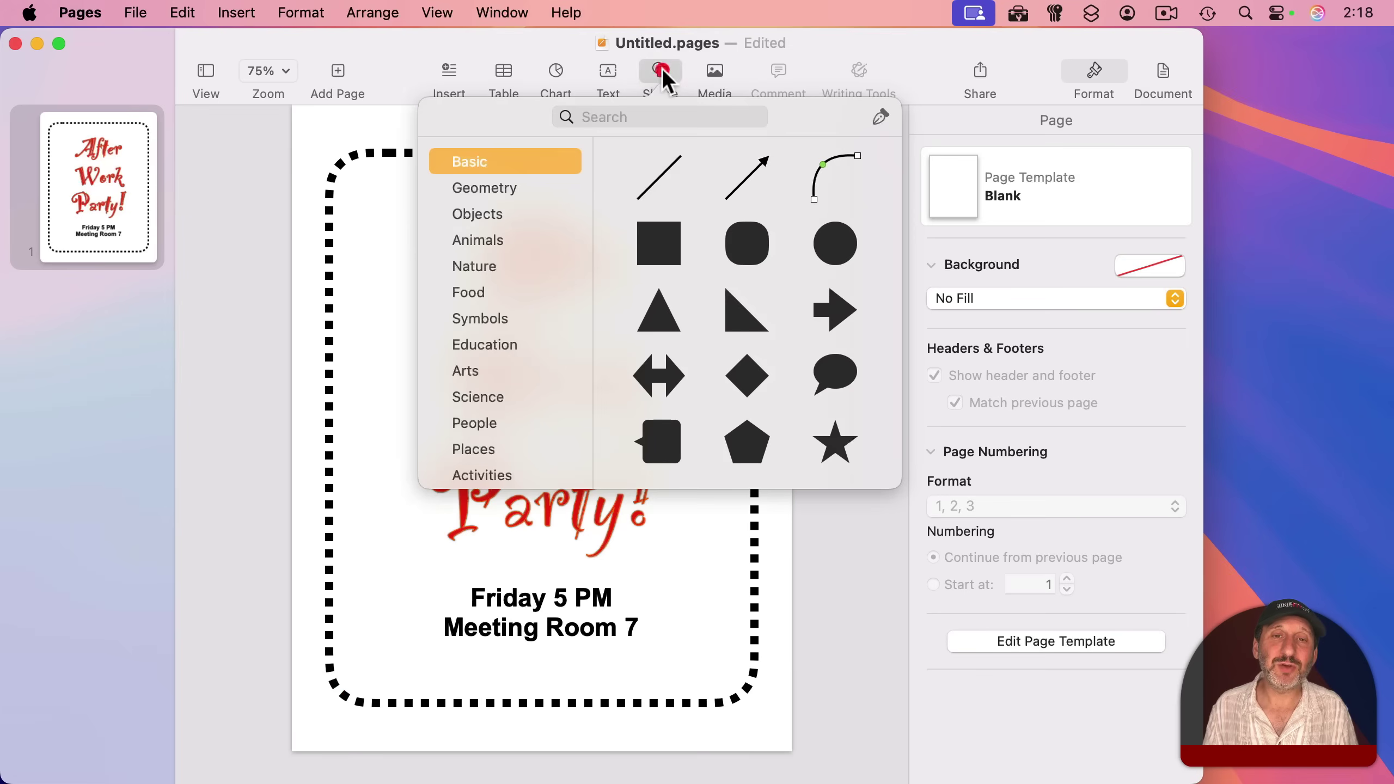
{"action": "scroll", "coordinate": [530, 248], "scroll_direction": "down", "scroll_amount": 5}
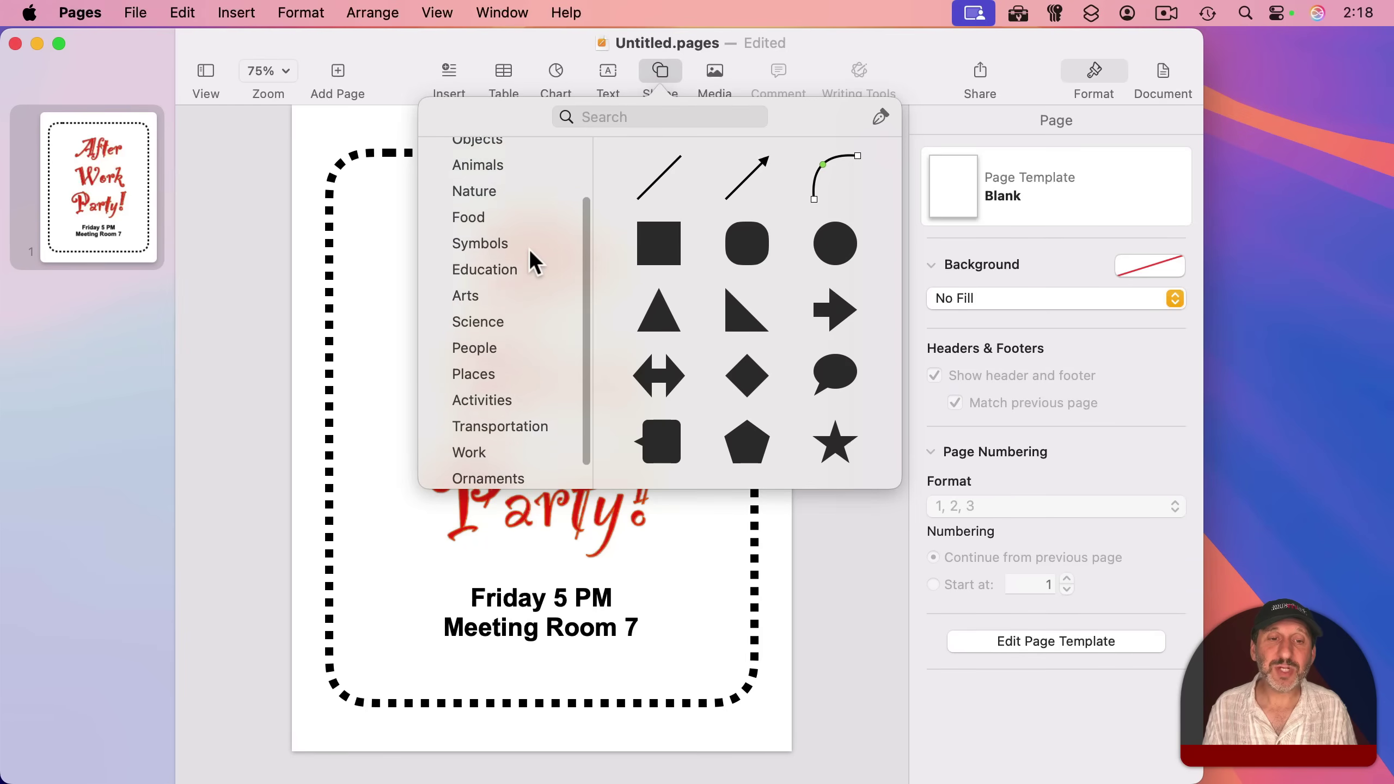
{"action": "scroll", "coordinate": [529, 249], "scroll_direction": "up", "scroll_amount": 4}
{"action": "left_click", "coordinate": [484, 292]}
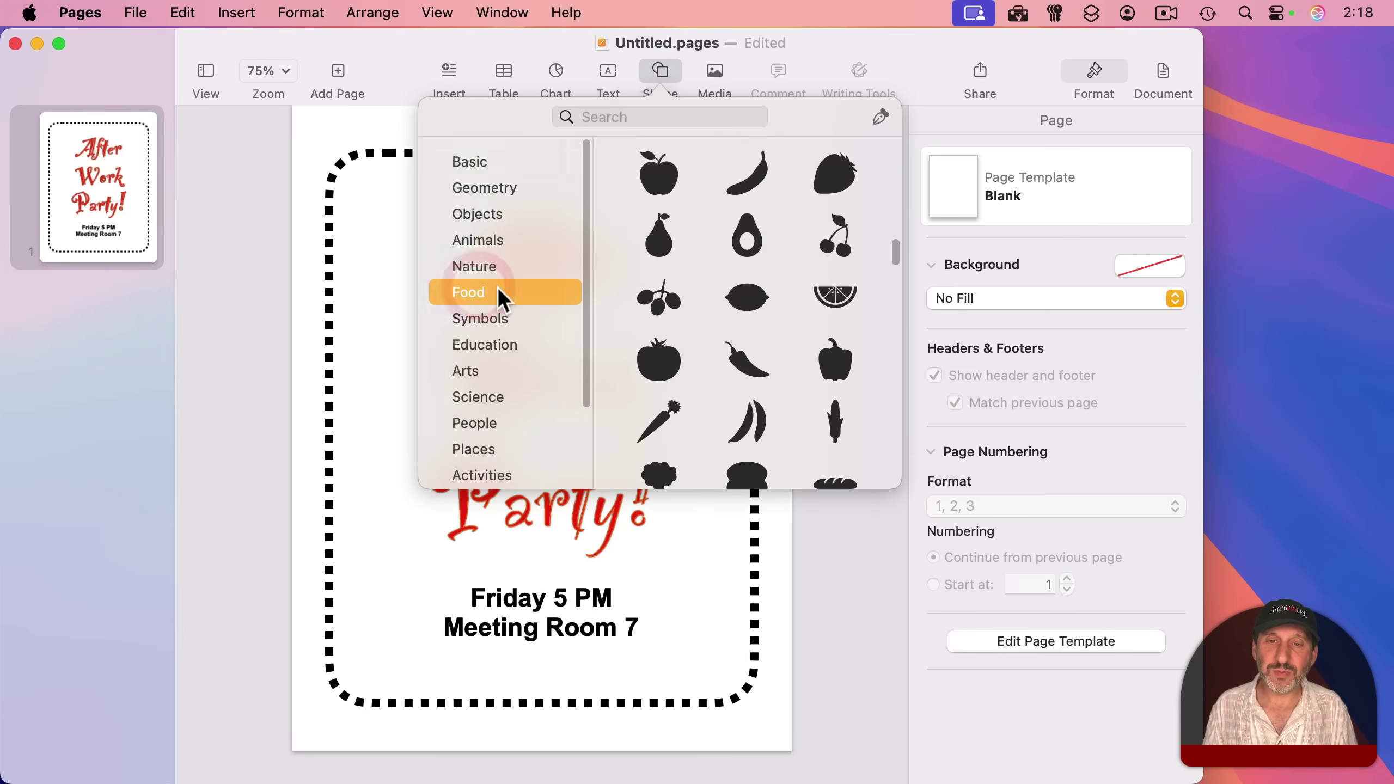
{"action": "scroll", "coordinate": [821, 387], "scroll_direction": "down", "scroll_amount": 3}
{"action": "scroll", "coordinate": [819, 384], "scroll_direction": "down", "scroll_amount": 3}
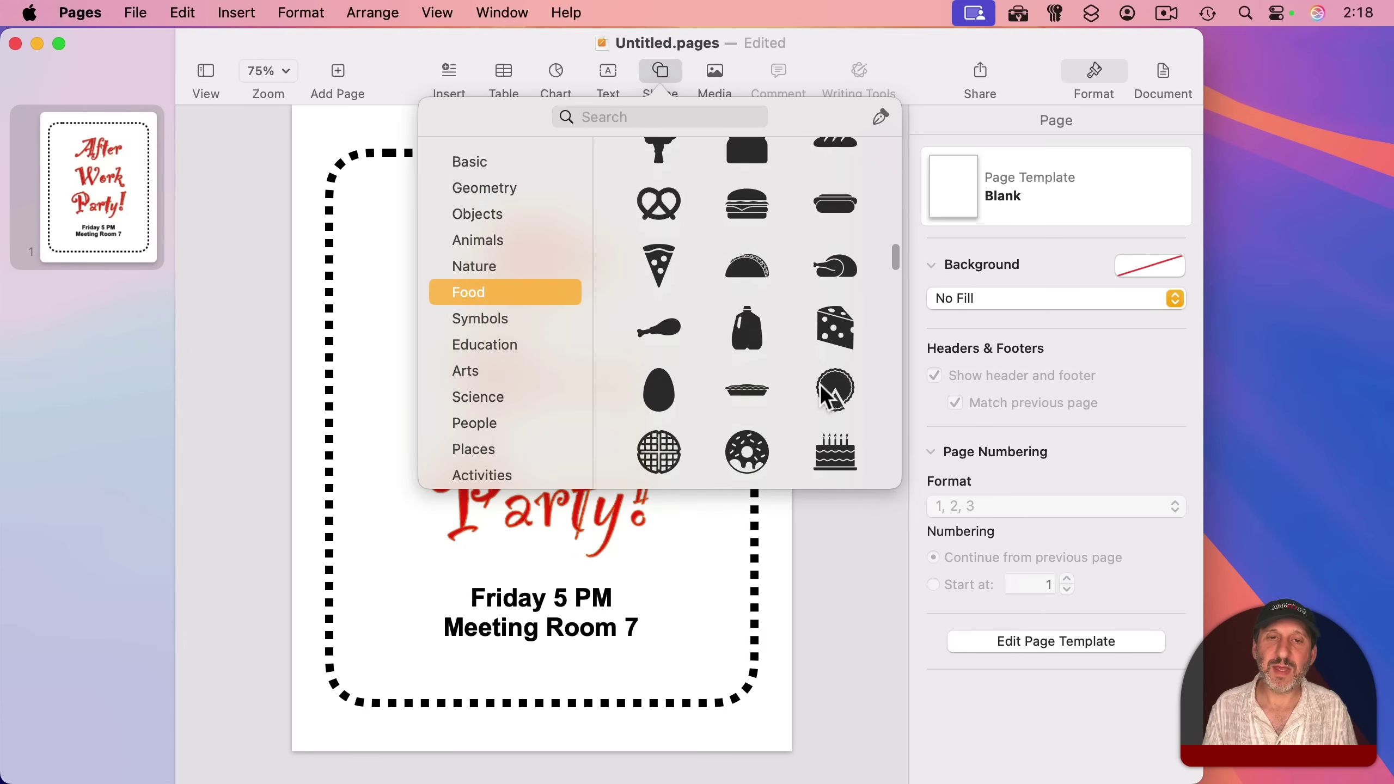
{"action": "scroll", "coordinate": [713, 286], "scroll_direction": "down", "scroll_amount": 5}
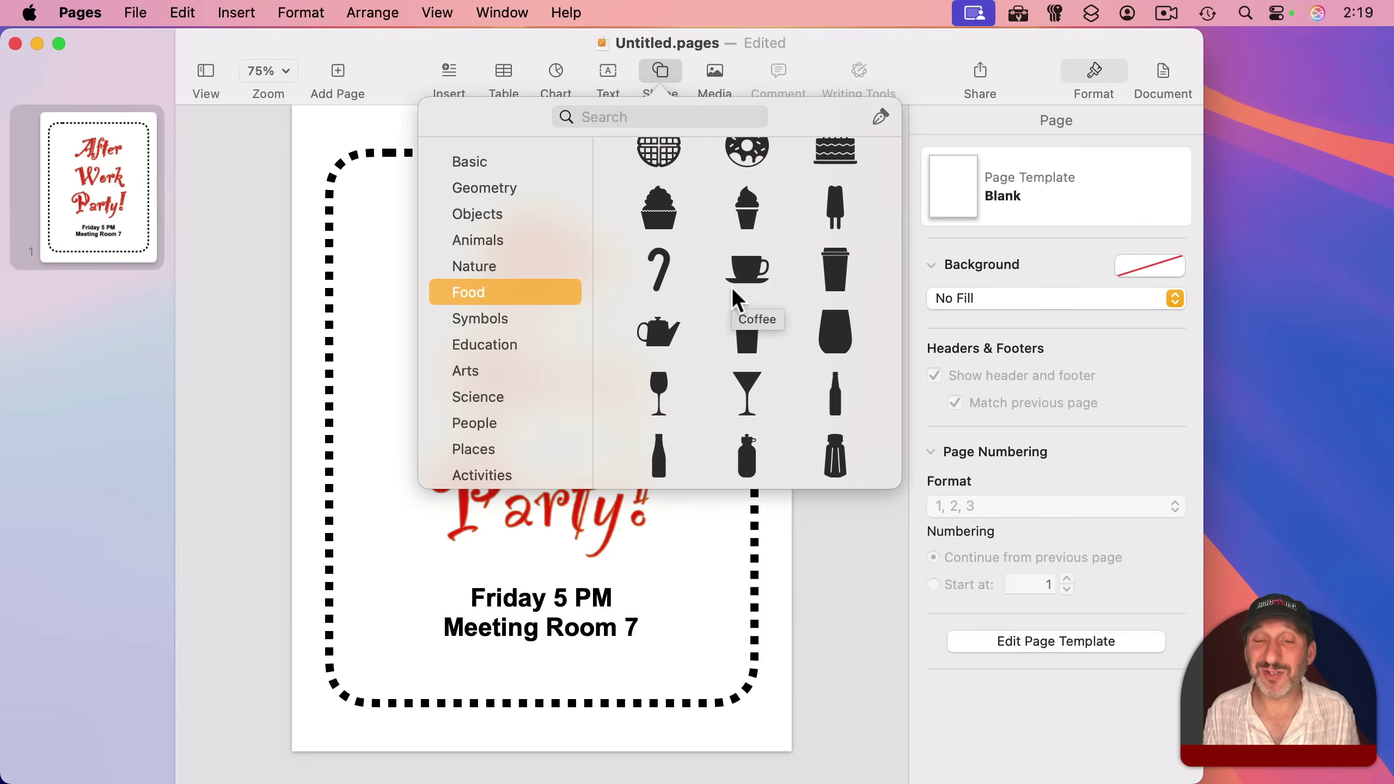
{"action": "scroll", "coordinate": [736, 300], "scroll_direction": "down", "scroll_amount": 3}
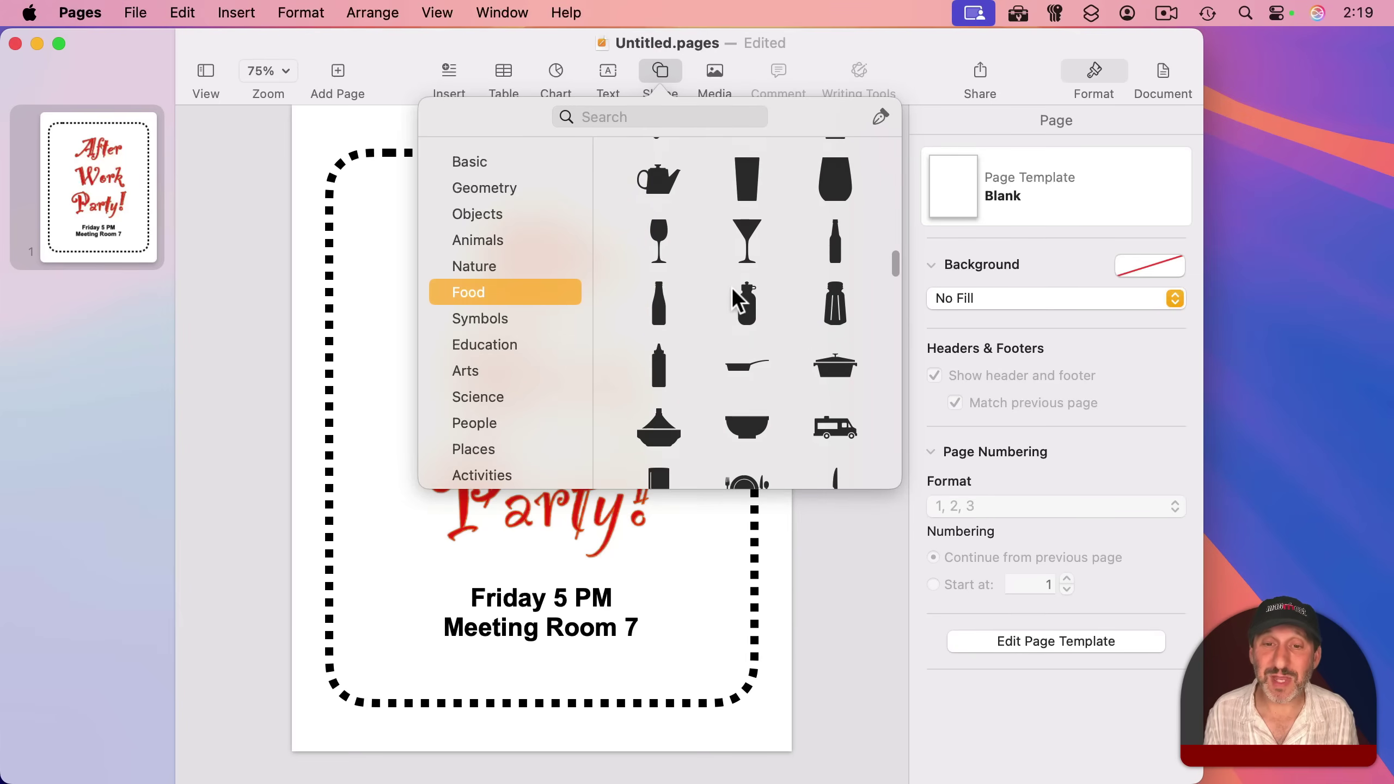
{"action": "left_click", "coordinate": [748, 238]}
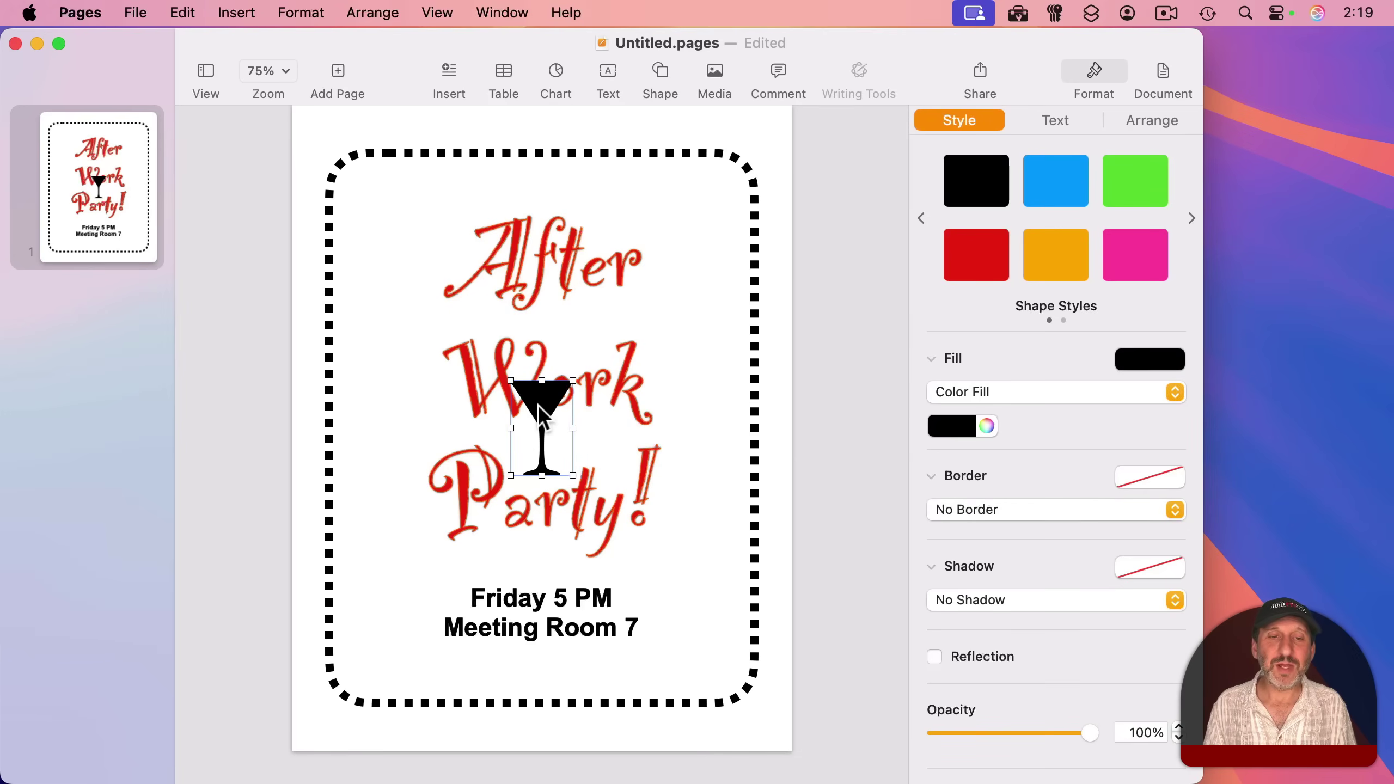
{"action": "mouse_move", "coordinate": [544, 399]}
{"action": "left_mouse_down"}
{"action": "mouse_move", "coordinate": [636, 350]}
{"action": "mouse_move", "coordinate": [691, 599]}
{"action": "left_mouse_up"}
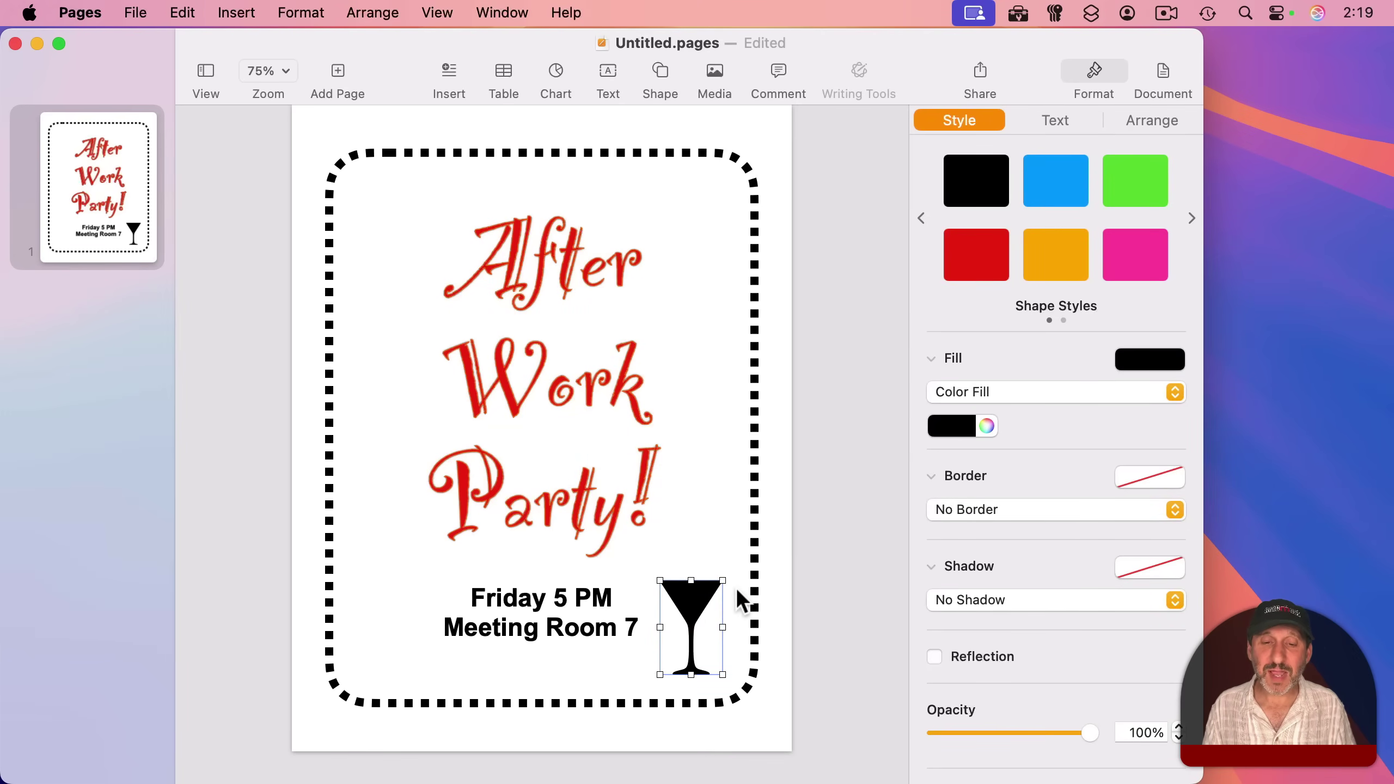
Tilt the cocktail glass about 20 degrees and fill it with pink
{"action": "key", "text": "super"}
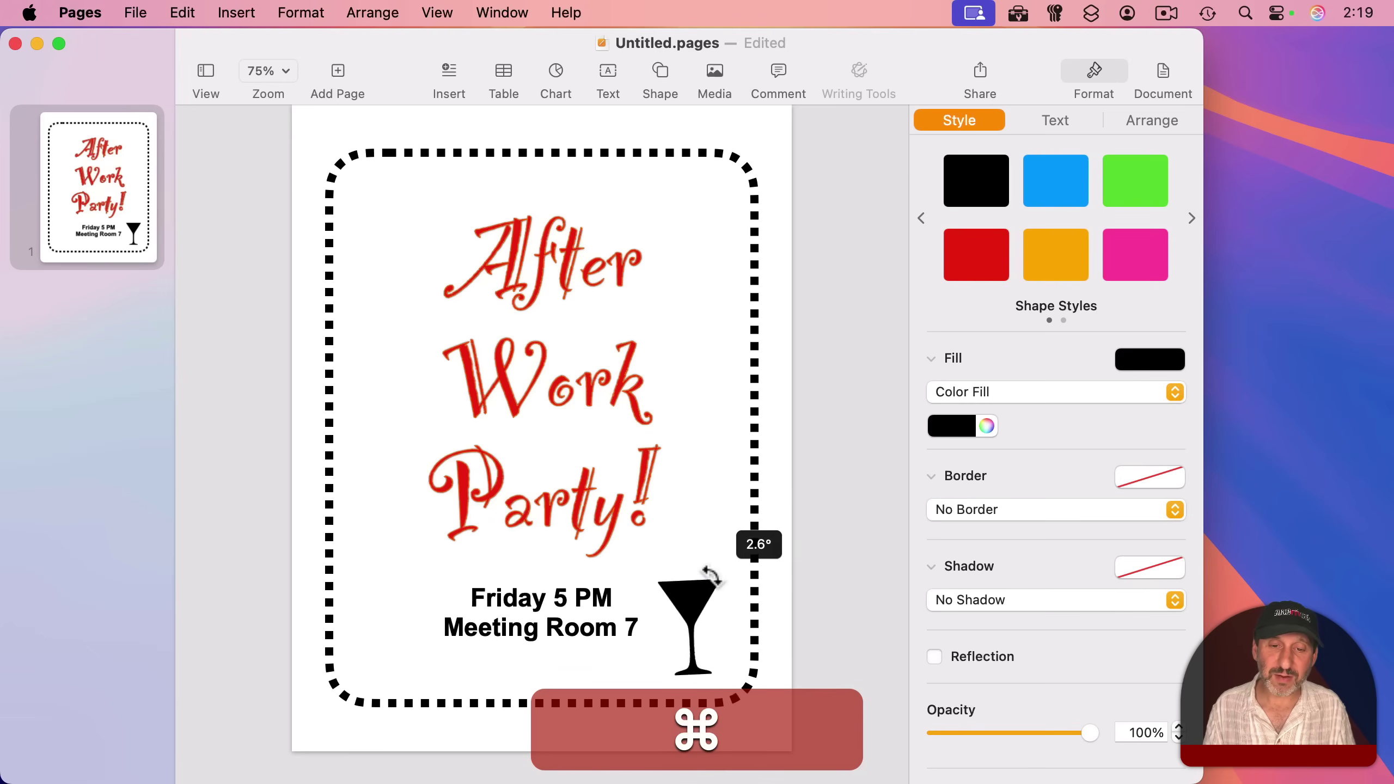
{"action": "left_click_drag", "start_coordinate": [716, 578], "coordinate": [788, 528]}
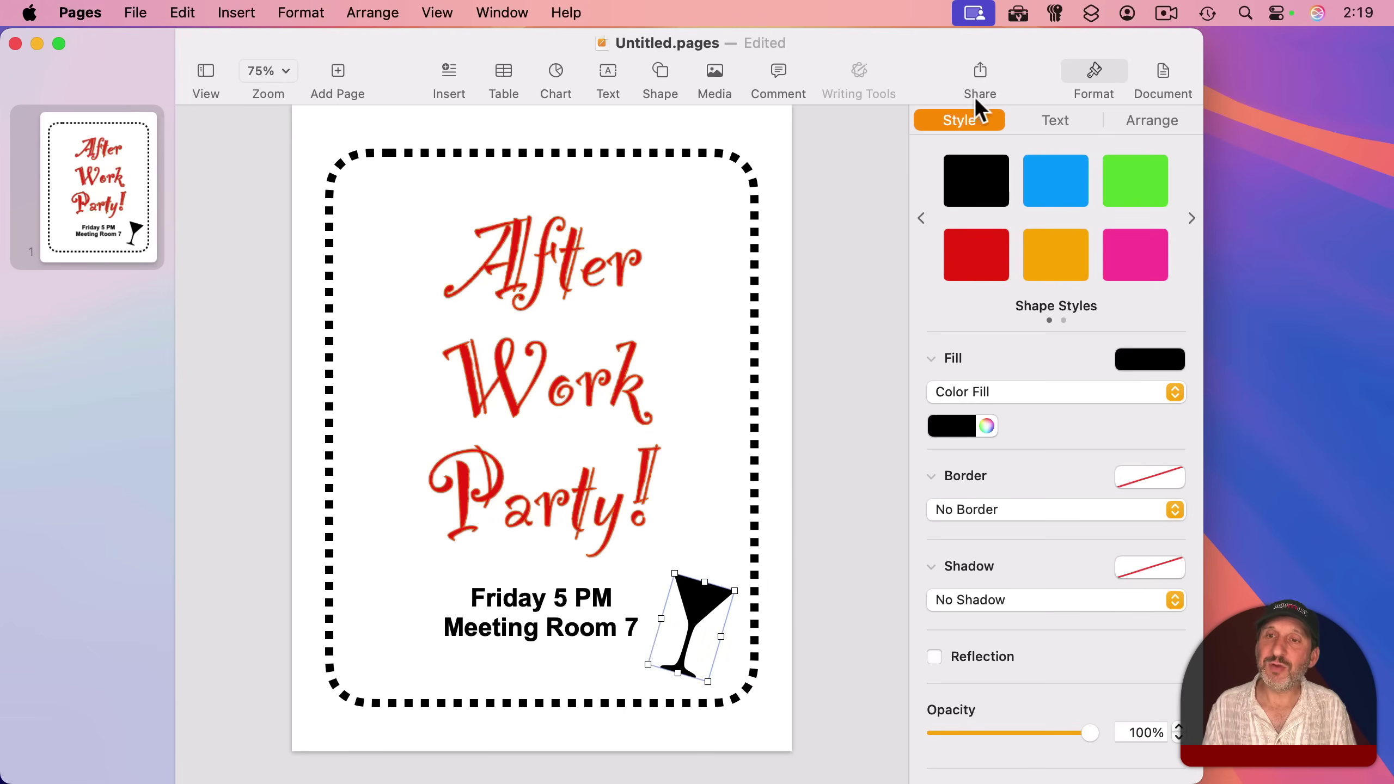
{"action": "left_click", "coordinate": [958, 426]}
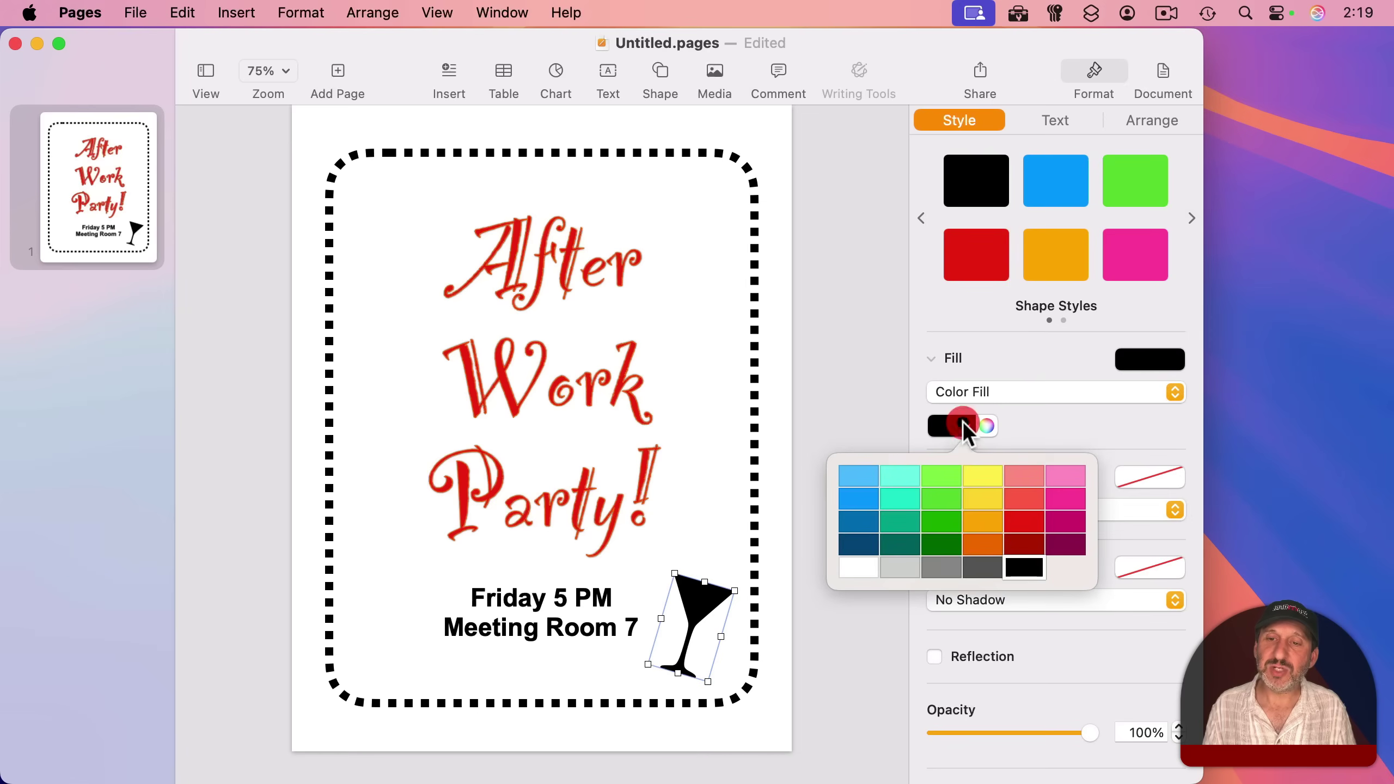
{"action": "left_click", "coordinate": [1068, 499]}
{"action": "left_click", "coordinate": [770, 435]}
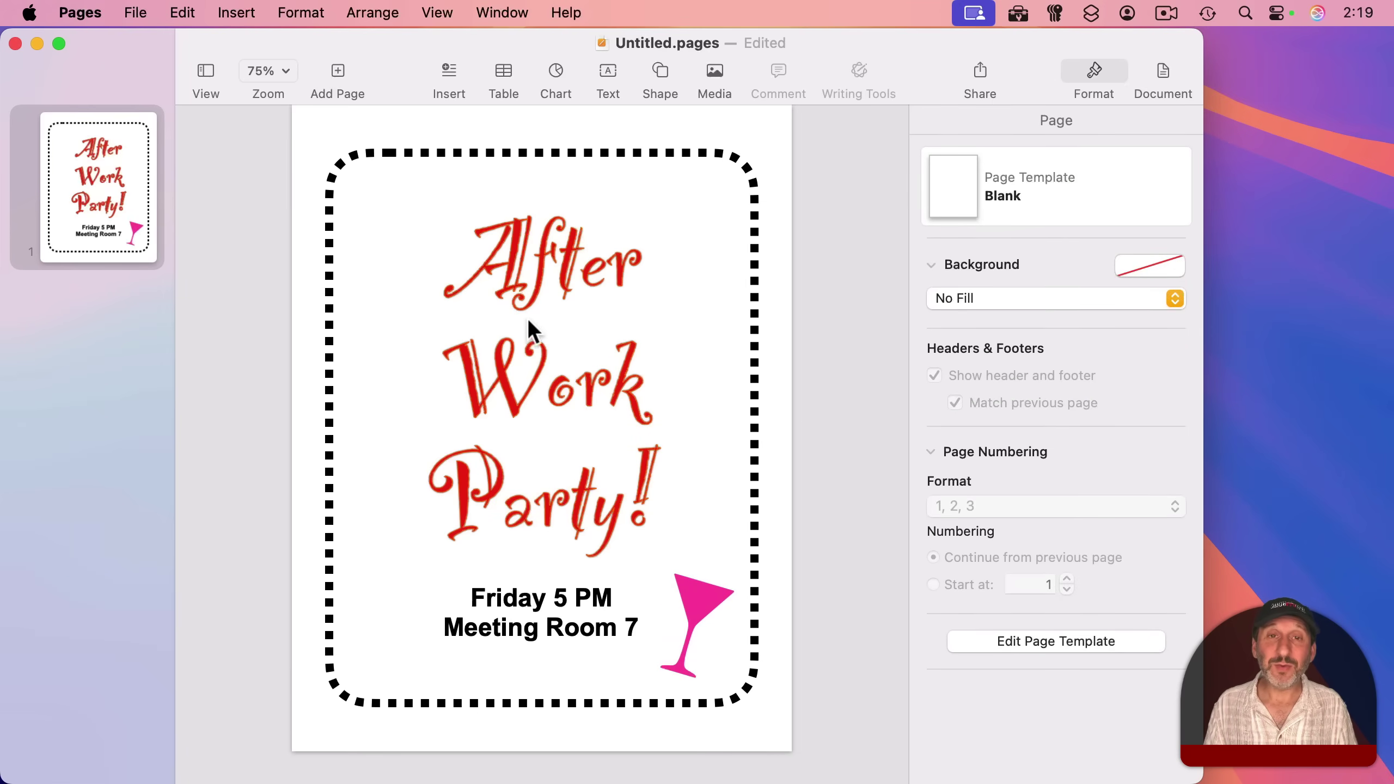
Add a text box at the top-left corner containing the partying-face emoji
{"action": "left_click", "coordinate": [609, 69]}
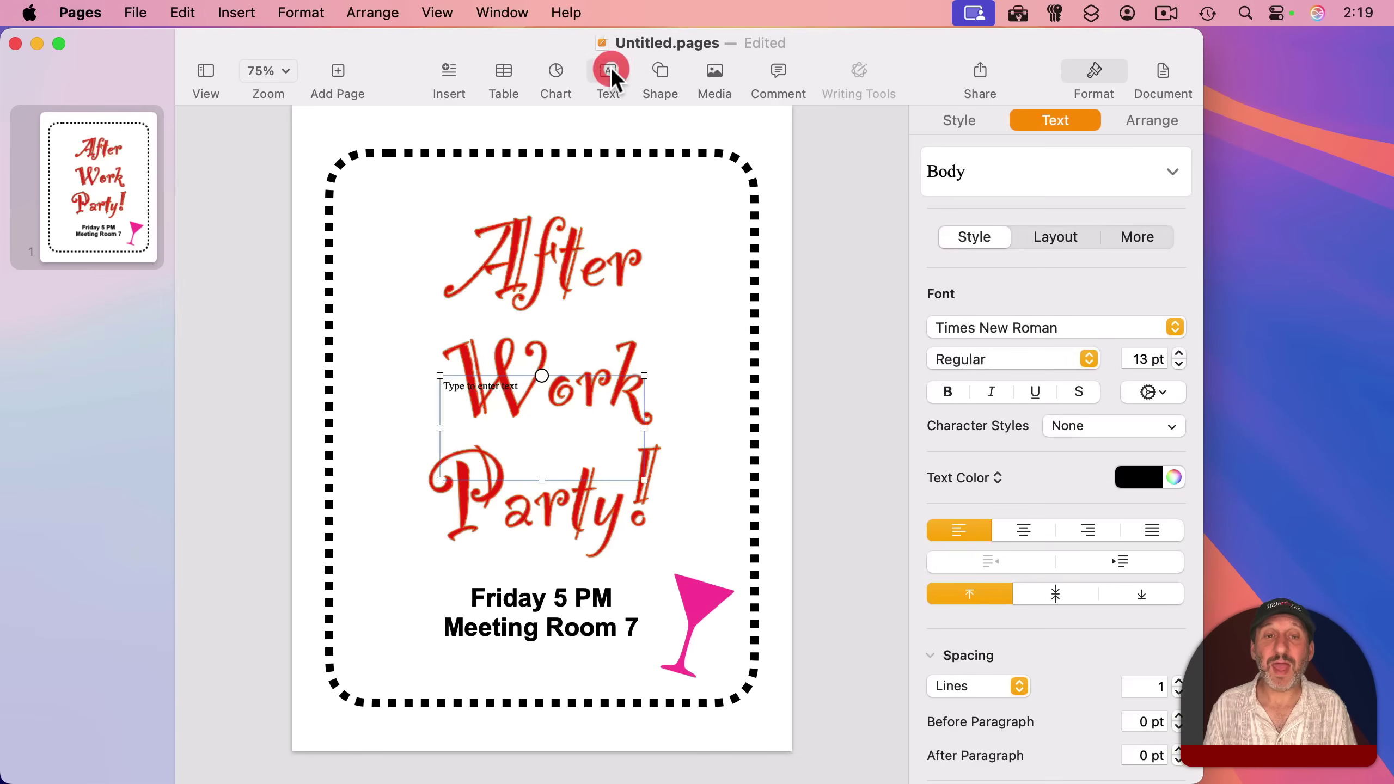
{"action": "left_click_drag", "start_coordinate": [490, 387], "coordinate": [410, 195]}
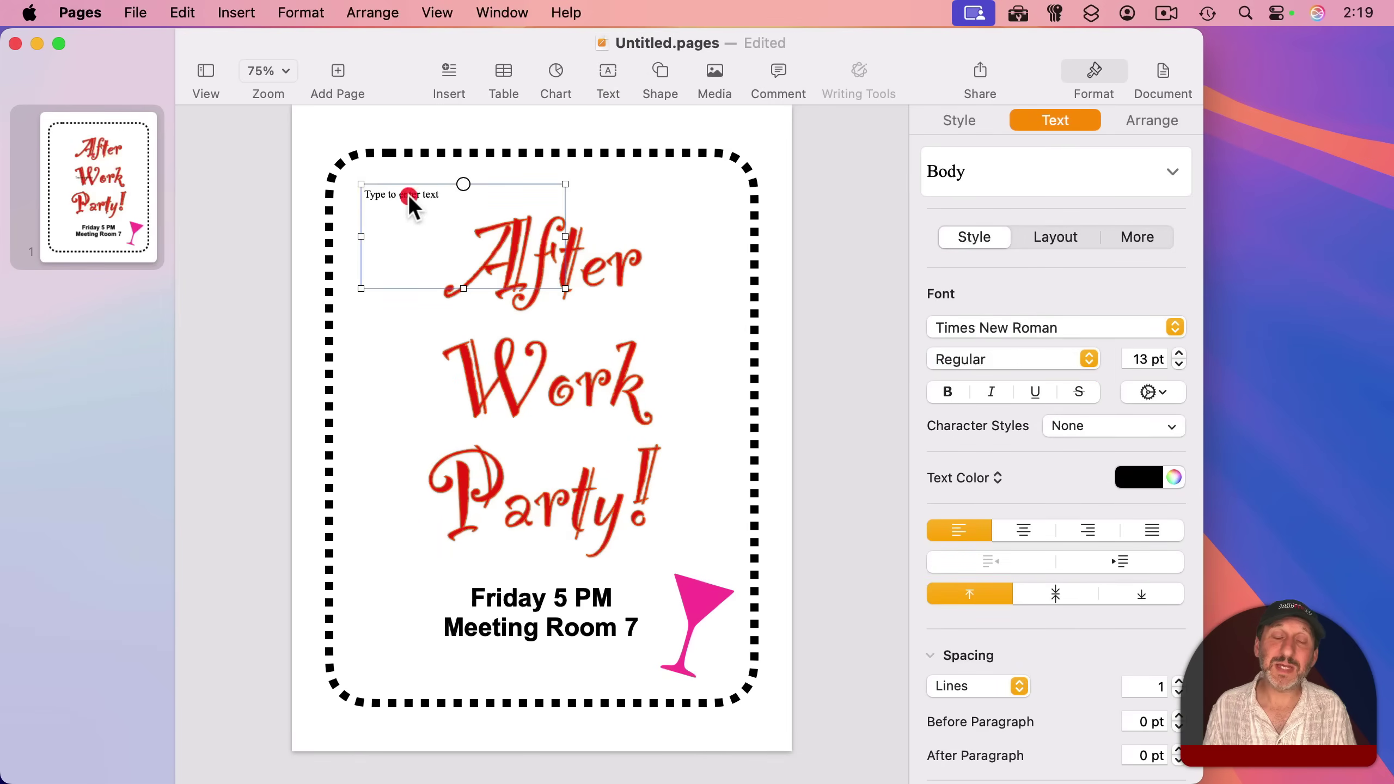
{"action": "left_click", "coordinate": [391, 195]}
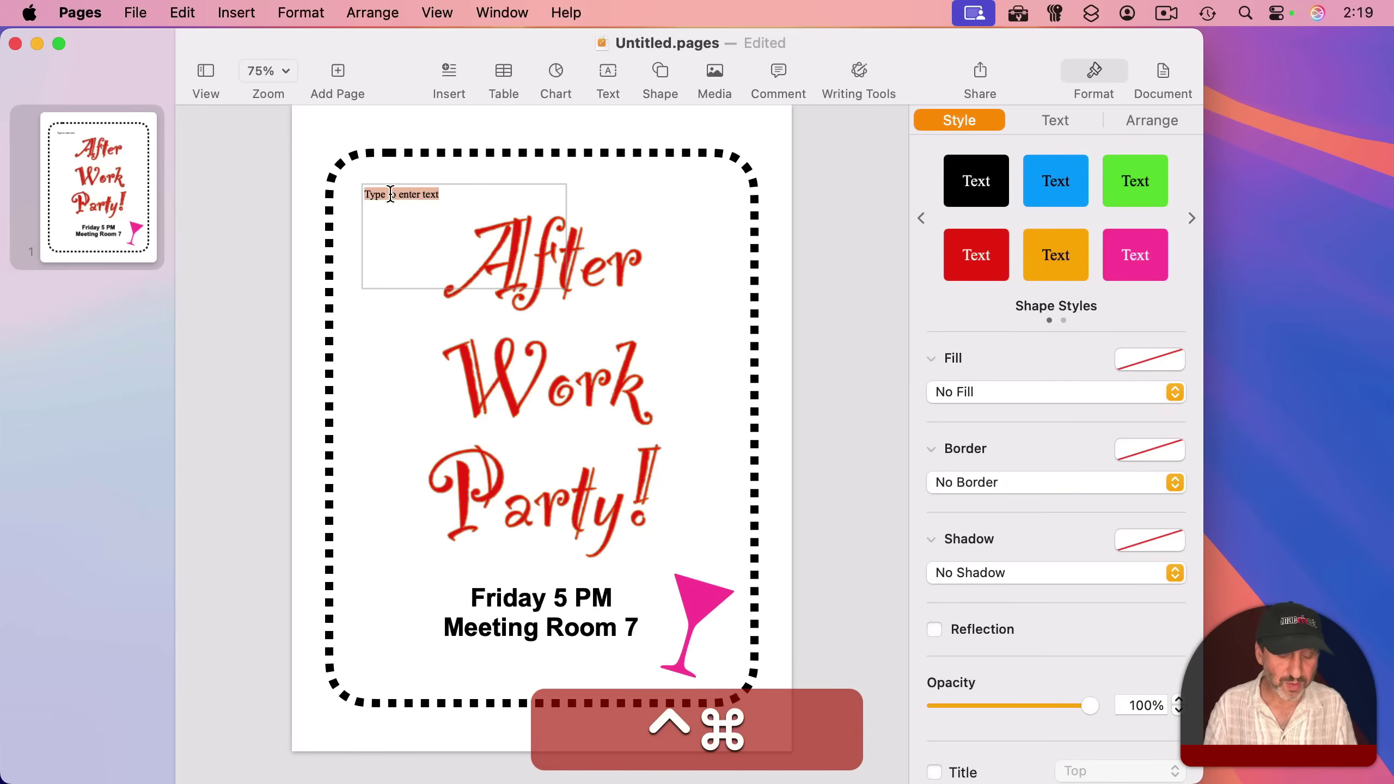
{"action": "key", "text": "ctrl+super+space"}
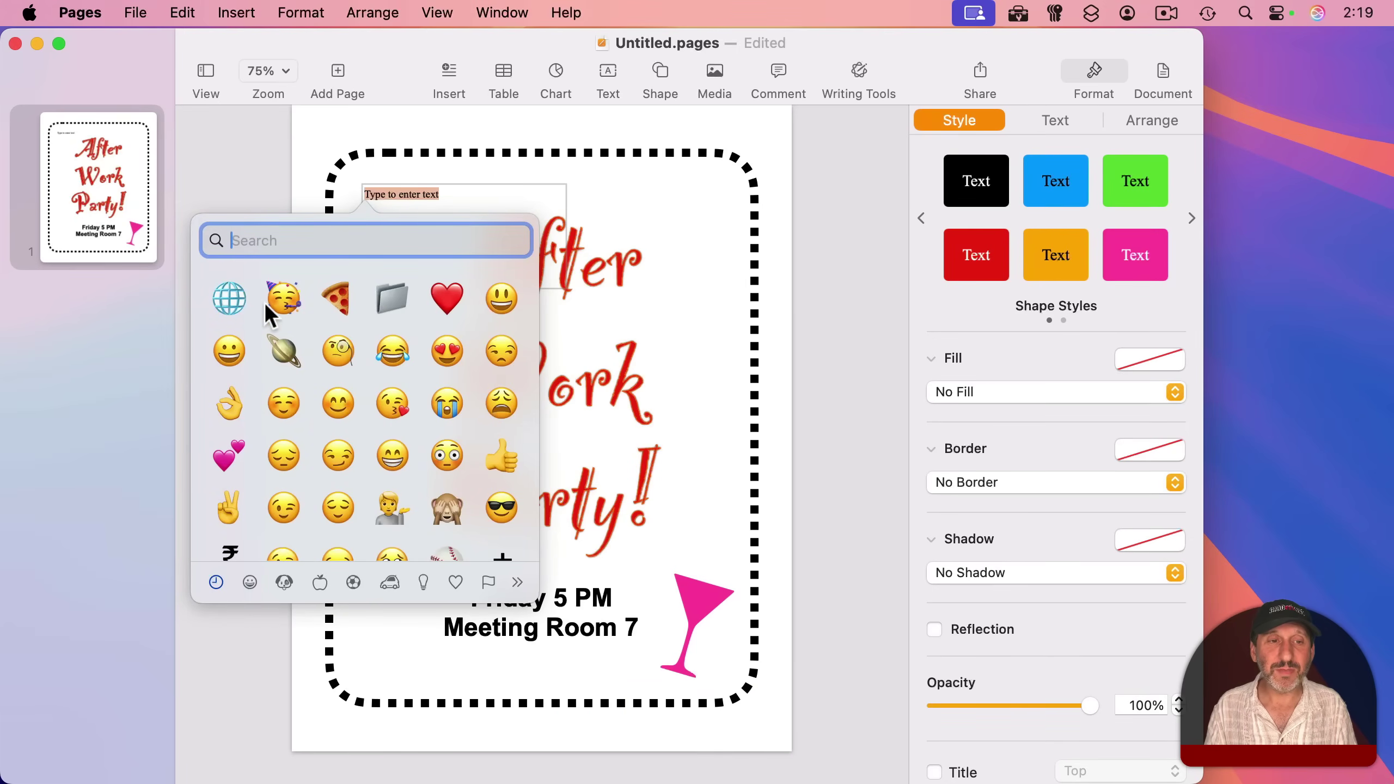
{"action": "type", "text": "a"}
{"action": "key", "text": "BackSpace"}
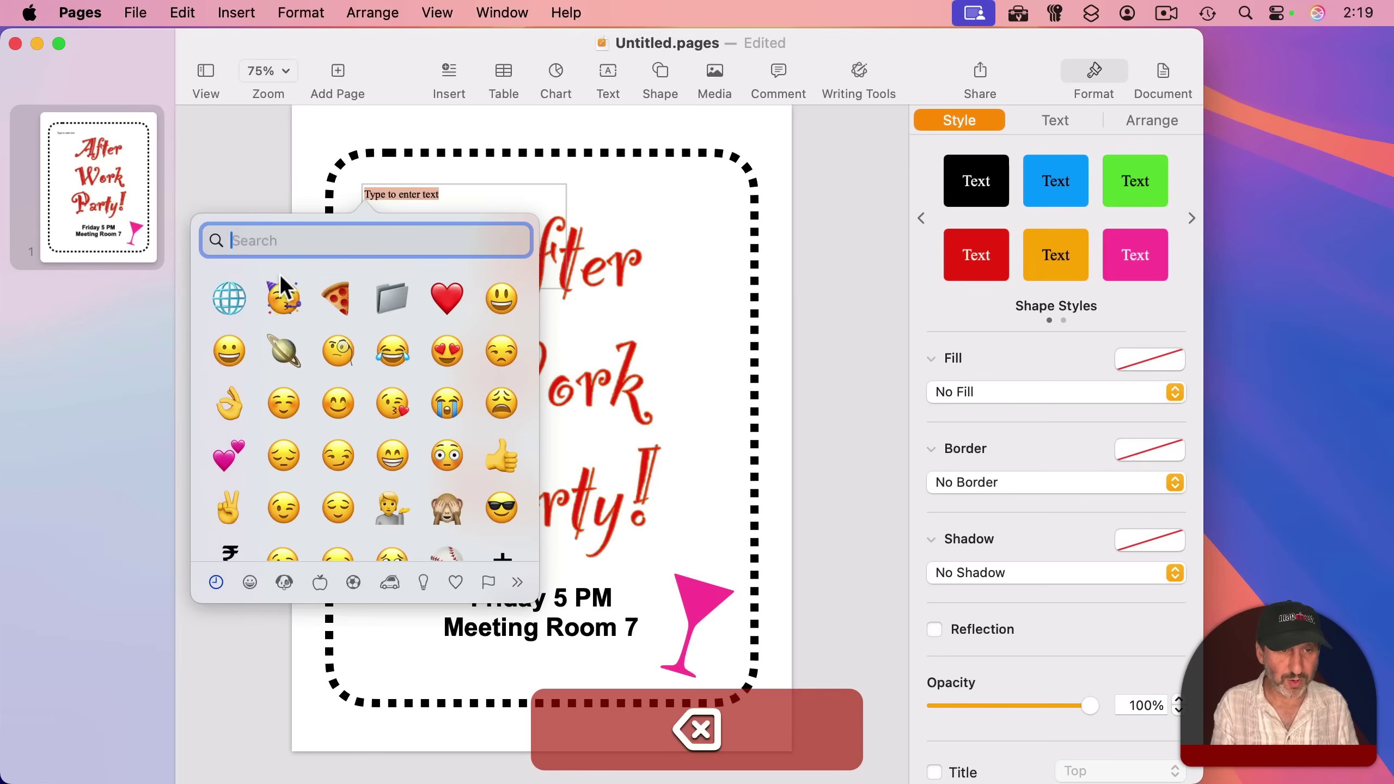
{"action": "type", "text": "party"}
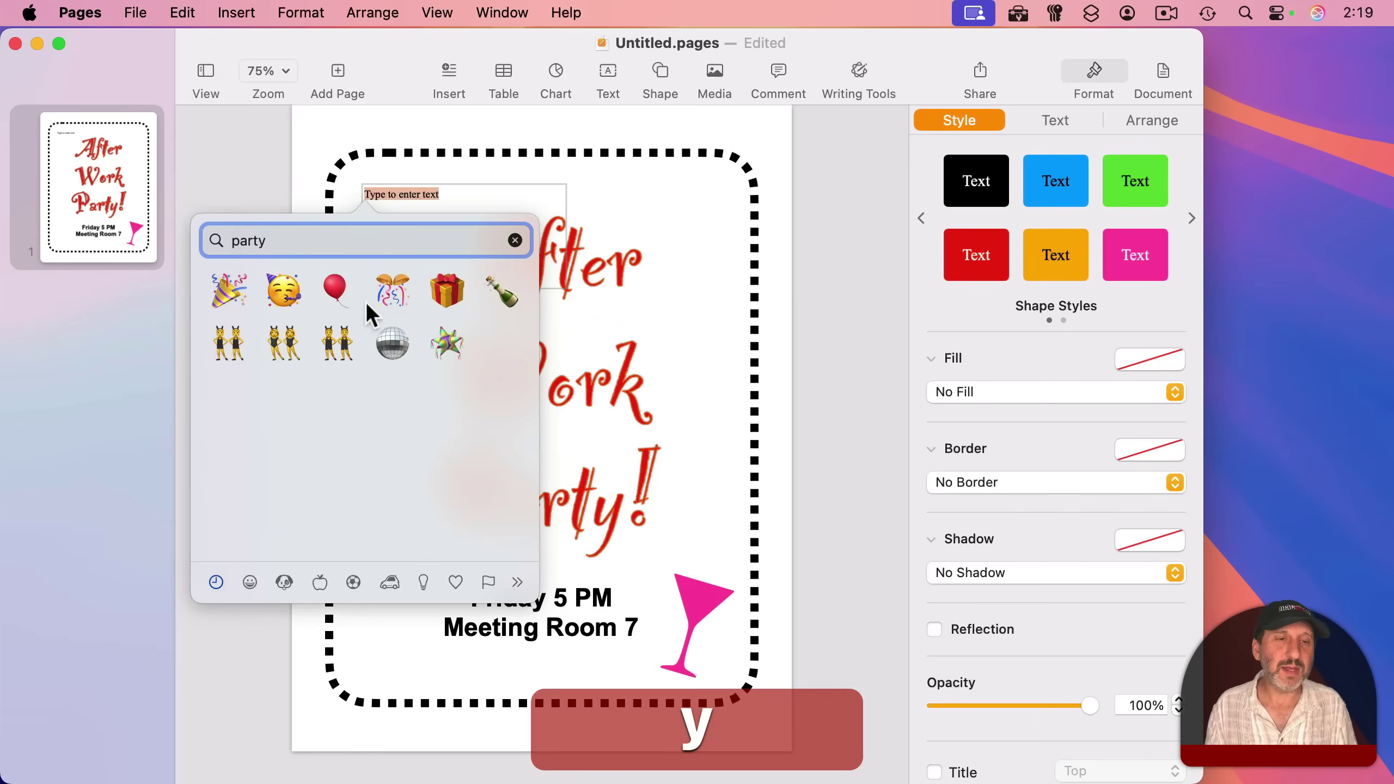
{"action": "left_click", "coordinate": [288, 295]}
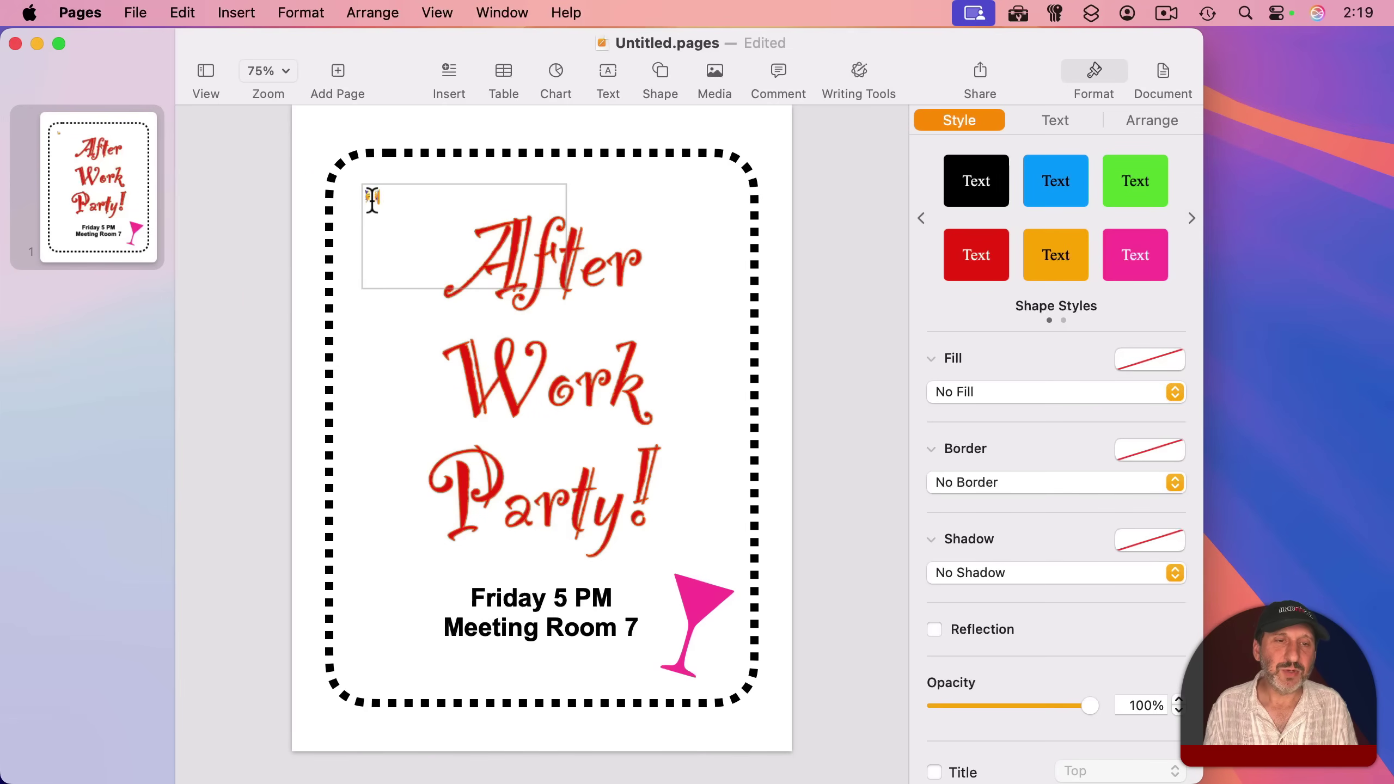
Enlarge the emoji to 81 pt and tilt its text box counterclockwise
{"action": "left_click", "coordinate": [1054, 120]}
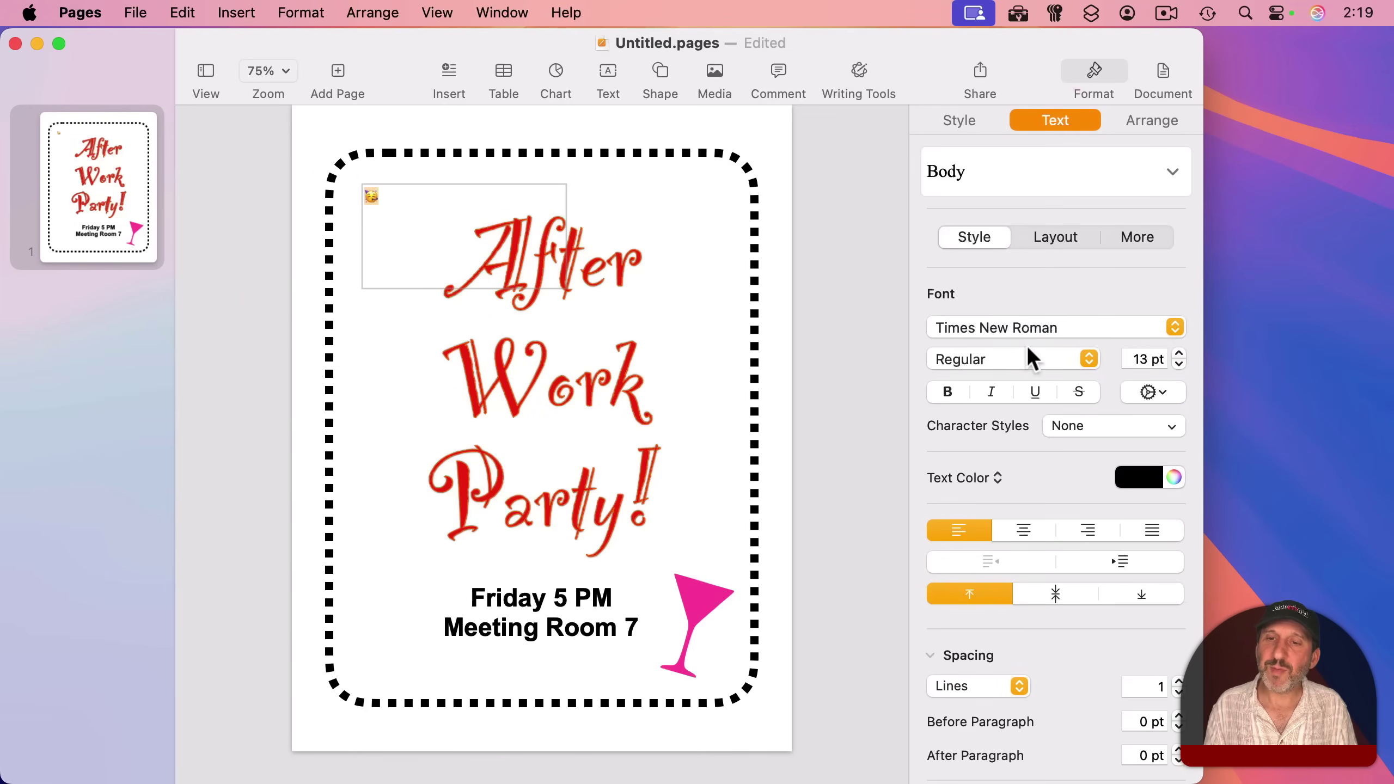
{"action": "left_click", "coordinate": [1177, 355]}
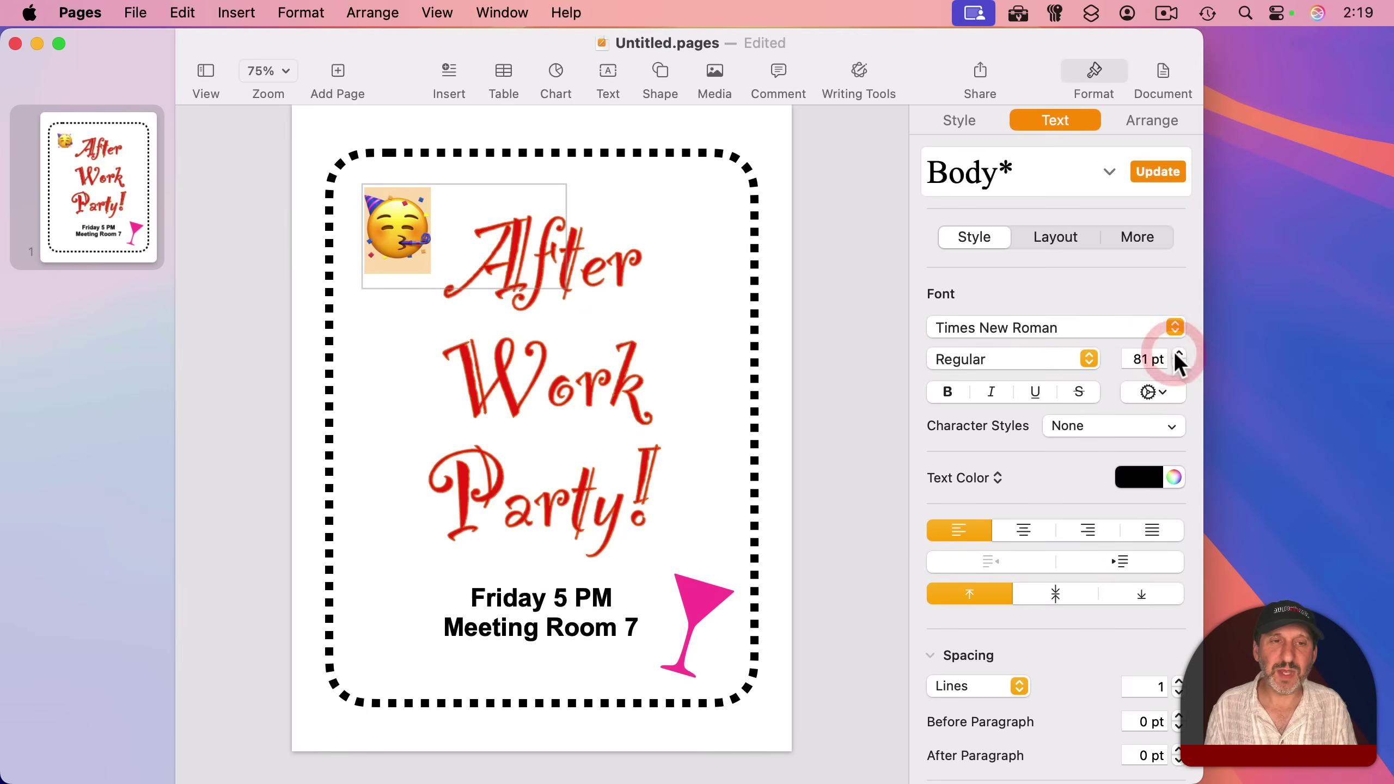
{"action": "left_click", "coordinate": [613, 190]}
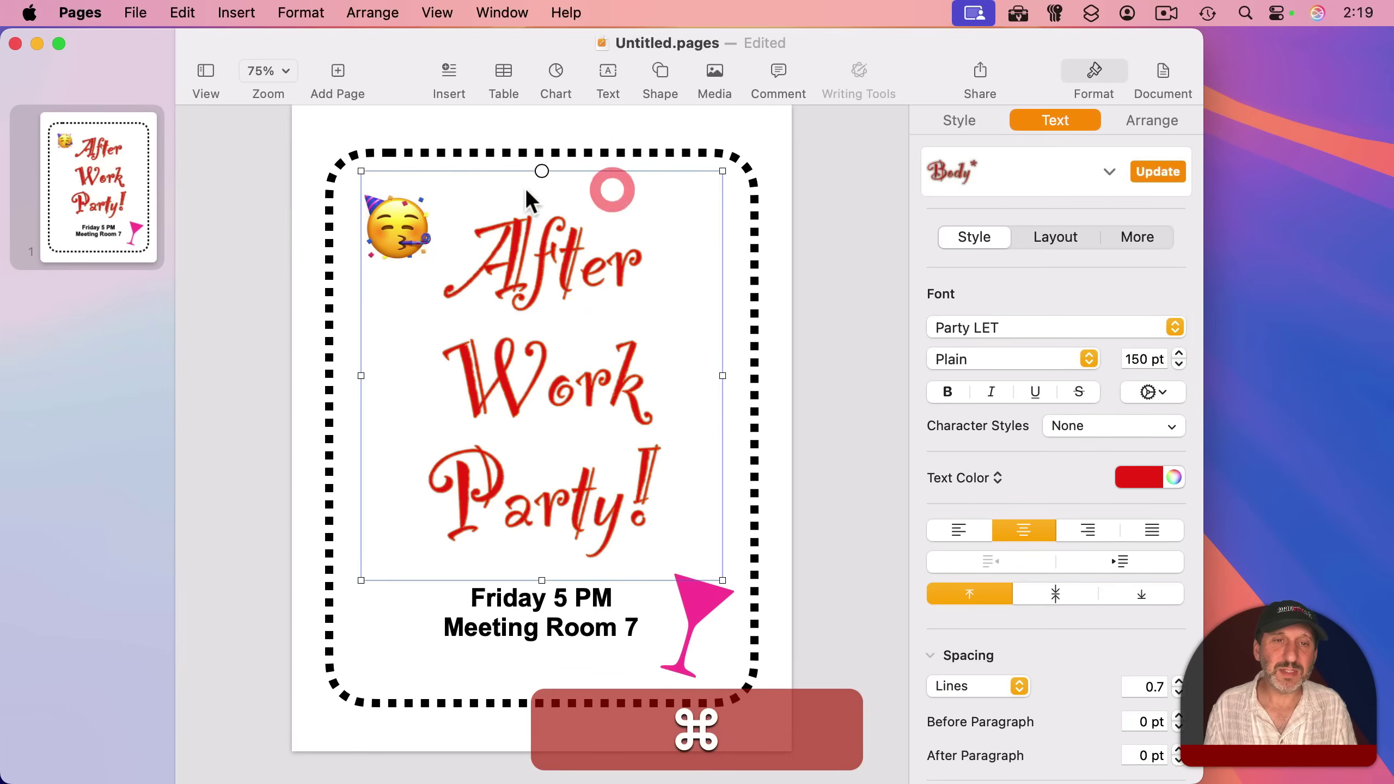
{"action": "left_click", "coordinate": [570, 203]}
{"action": "left_click_drag", "start_coordinate": [567, 185], "coordinate": [554, 231]}
{"action": "left_click", "coordinate": [1301, 124]}
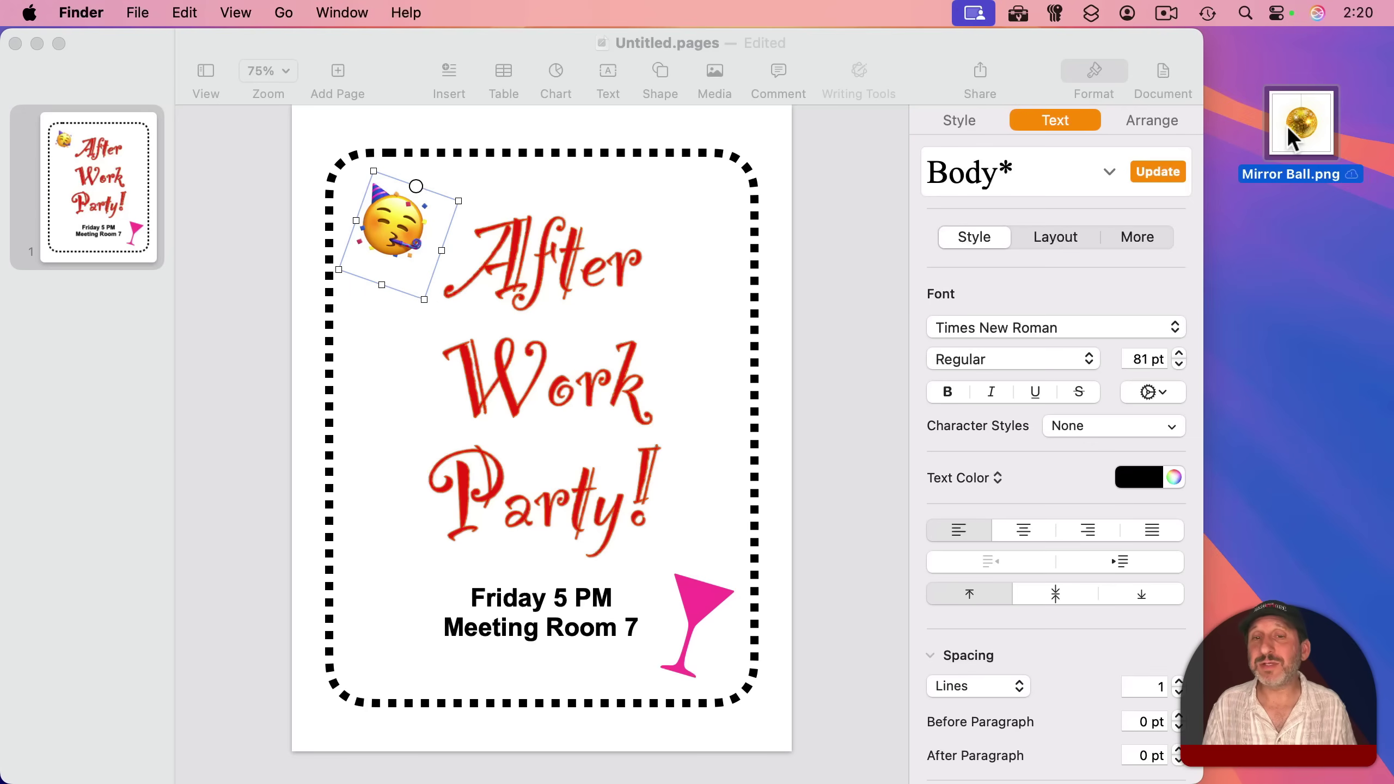
Drag Mirror Ball.png onto the sign, shrink it to about half size, and place it over 'After'
{"action": "key", "text": "super+Tab"}
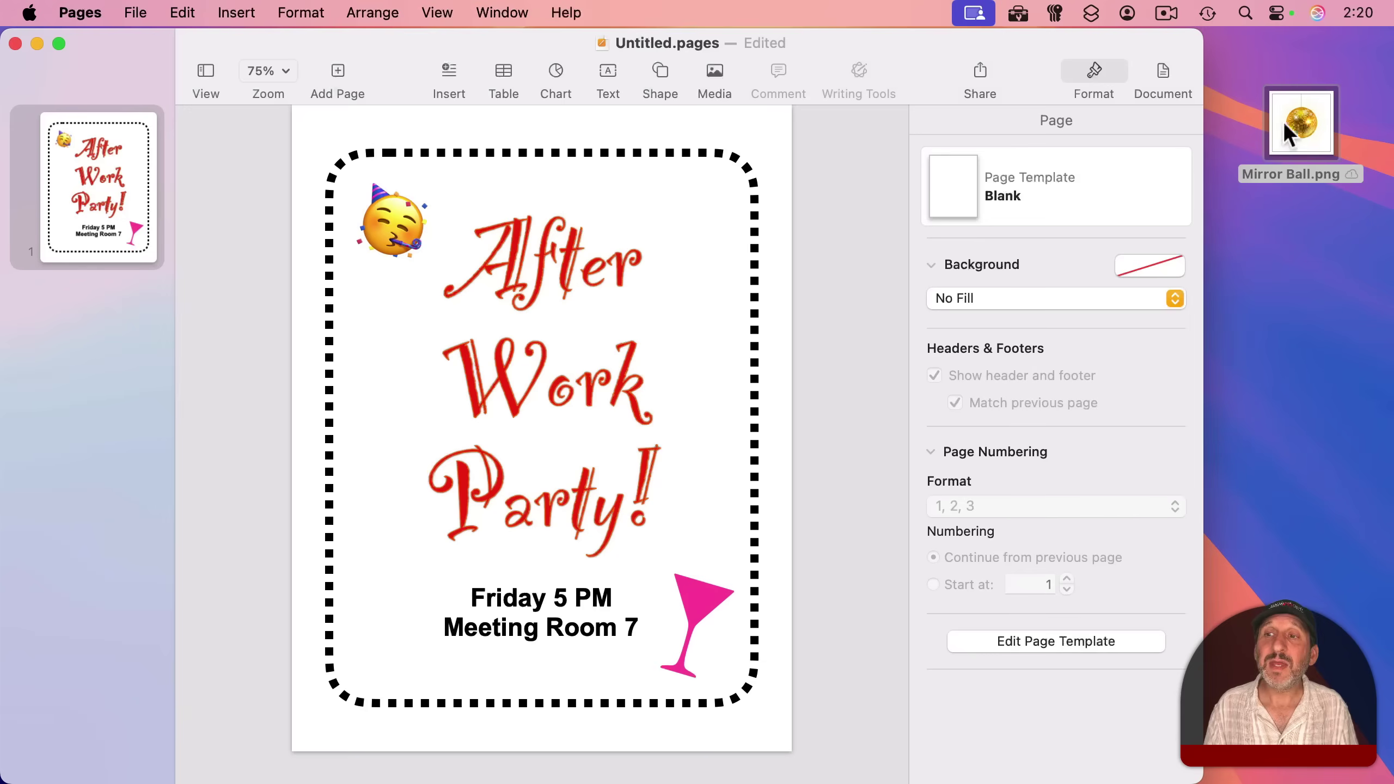
{"action": "mouse_move", "coordinate": [1284, 121]}
{"action": "left_mouse_down"}
{"action": "mouse_move", "coordinate": [564, 253]}
{"action": "mouse_move", "coordinate": [526, 605]}
{"action": "mouse_move", "coordinate": [765, 142]}
{"action": "left_mouse_up"}
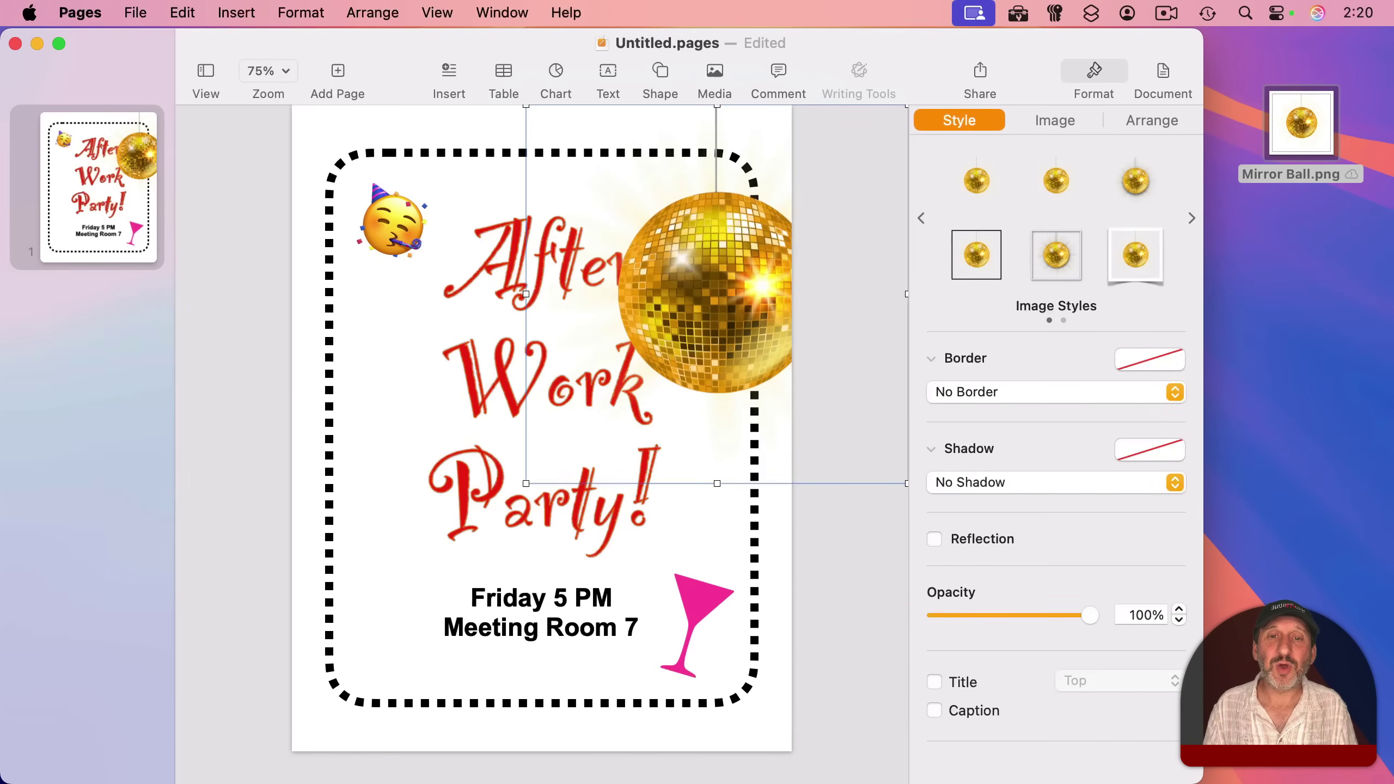
{"action": "mouse_move", "coordinate": [760, 286]}
{"action": "left_mouse_down"}
{"action": "mouse_move", "coordinate": [521, 324]}
{"action": "mouse_move", "coordinate": [621, 351]}
{"action": "left_mouse_up"}
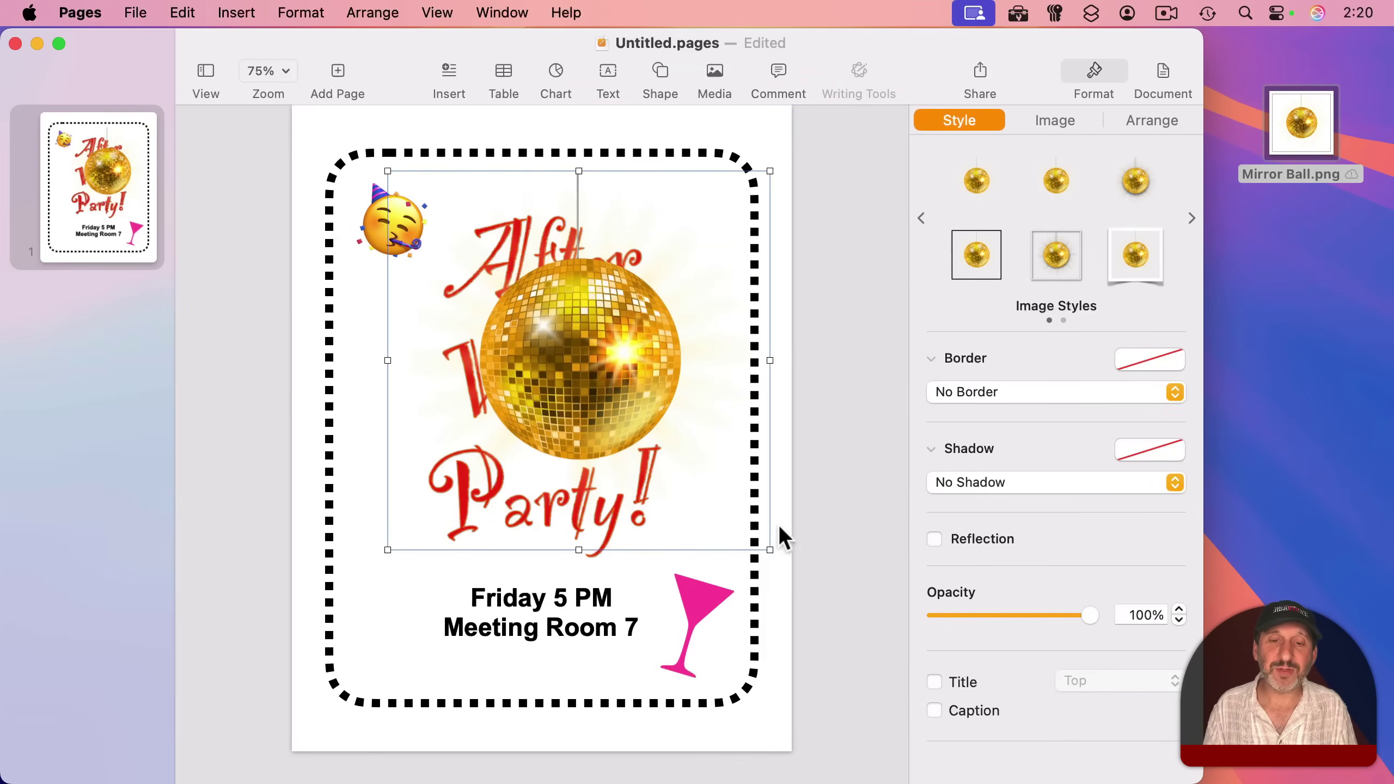
{"action": "left_click_drag", "start_coordinate": [769, 549], "coordinate": [594, 376]}
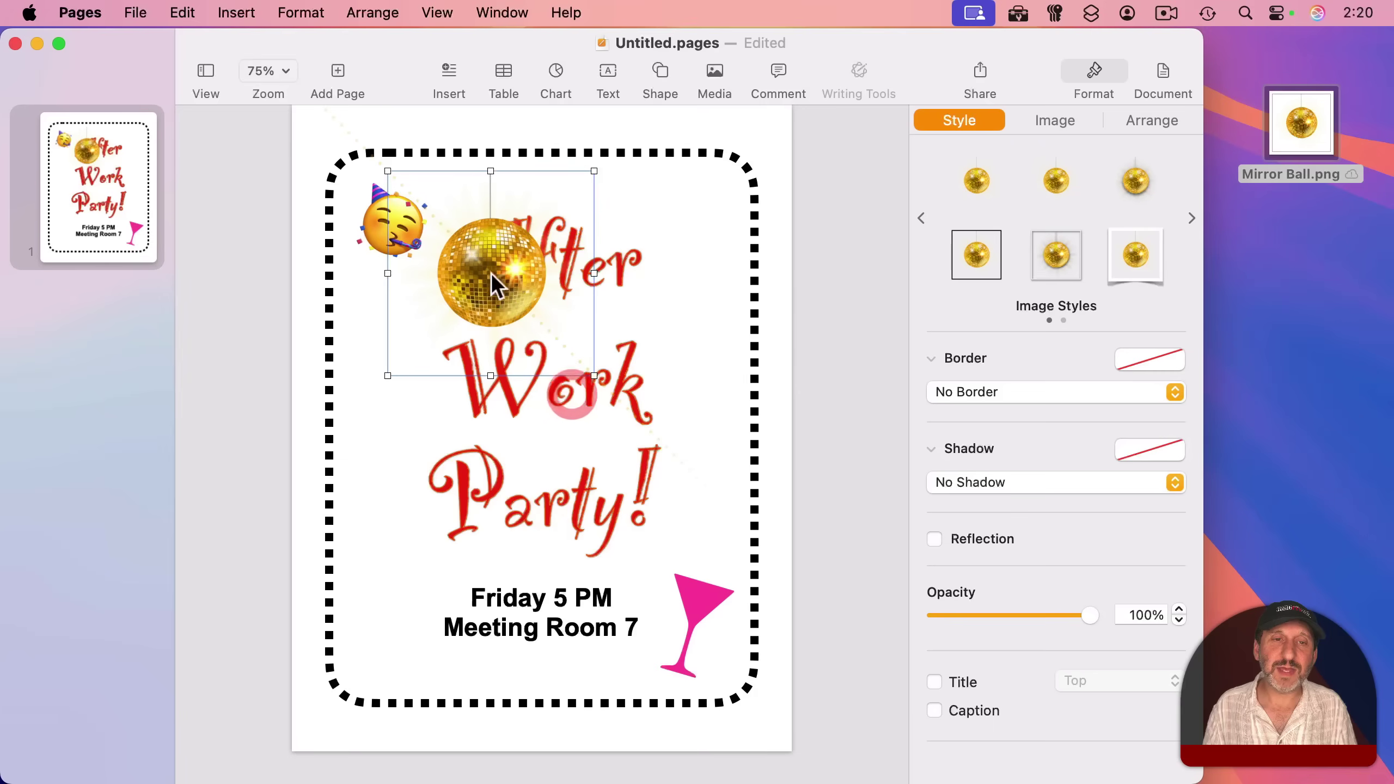
{"action": "mouse_move", "coordinate": [480, 261]}
{"action": "left_mouse_down"}
{"action": "mouse_move", "coordinate": [678, 254]}
{"action": "mouse_move", "coordinate": [685, 232]}
{"action": "mouse_move", "coordinate": [560, 232]}
{"action": "mouse_move", "coordinate": [690, 227]}
{"action": "mouse_move", "coordinate": [652, 269]}
{"action": "mouse_move", "coordinate": [639, 202]}
{"action": "mouse_move", "coordinate": [625, 208]}
{"action": "mouse_move", "coordinate": [653, 239]}
{"action": "mouse_move", "coordinate": [725, 268]}
{"action": "mouse_move", "coordinate": [622, 244]}
{"action": "mouse_move", "coordinate": [708, 249]}
{"action": "mouse_move", "coordinate": [686, 279]}
{"action": "mouse_move", "coordinate": [671, 243]}
{"action": "mouse_move", "coordinate": [682, 236]}
{"action": "left_mouse_up"}
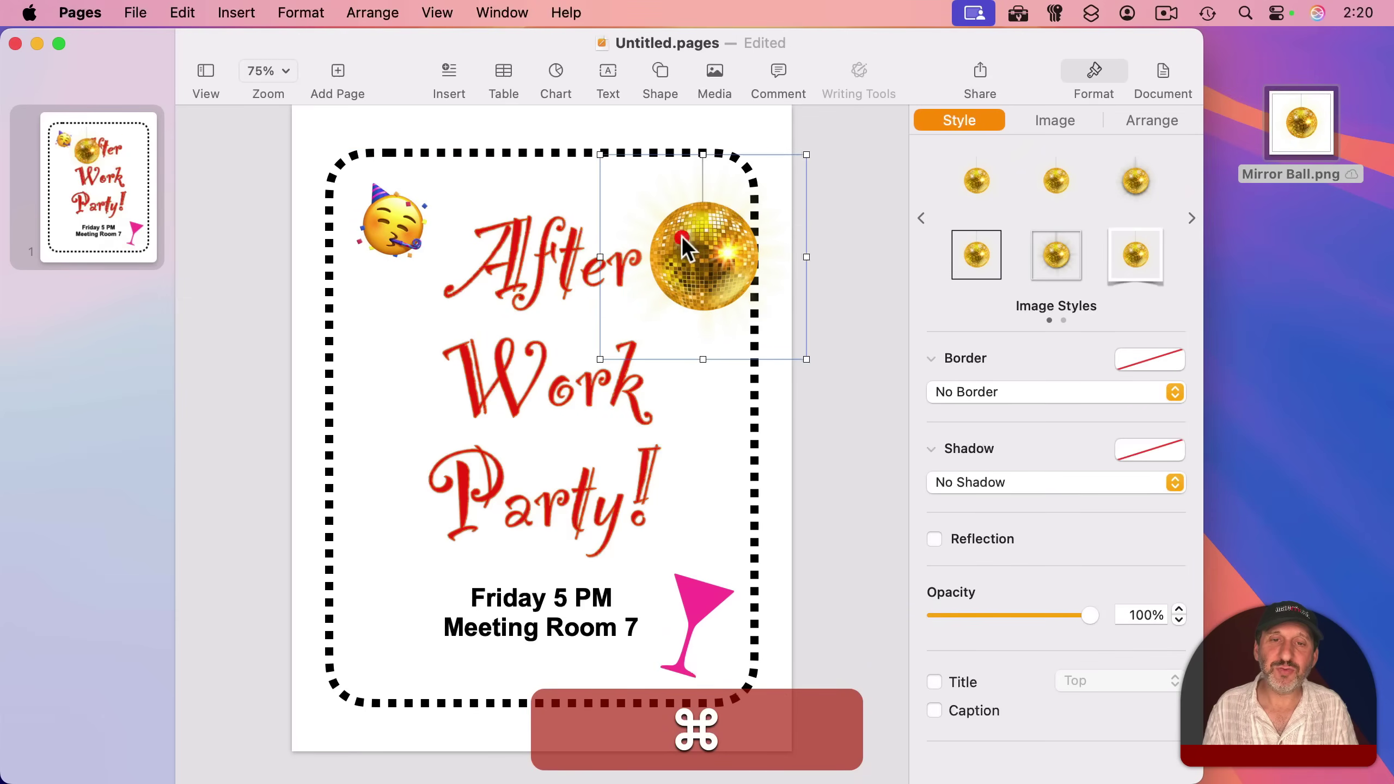
{"action": "mouse_move", "coordinate": [805, 359]}
{"action": "left_mouse_down"}
{"action": "mouse_move", "coordinate": [660, 198]}
{"action": "mouse_move", "coordinate": [704, 198]}
{"action": "mouse_move", "coordinate": [586, 244]}
{"action": "left_mouse_up"}
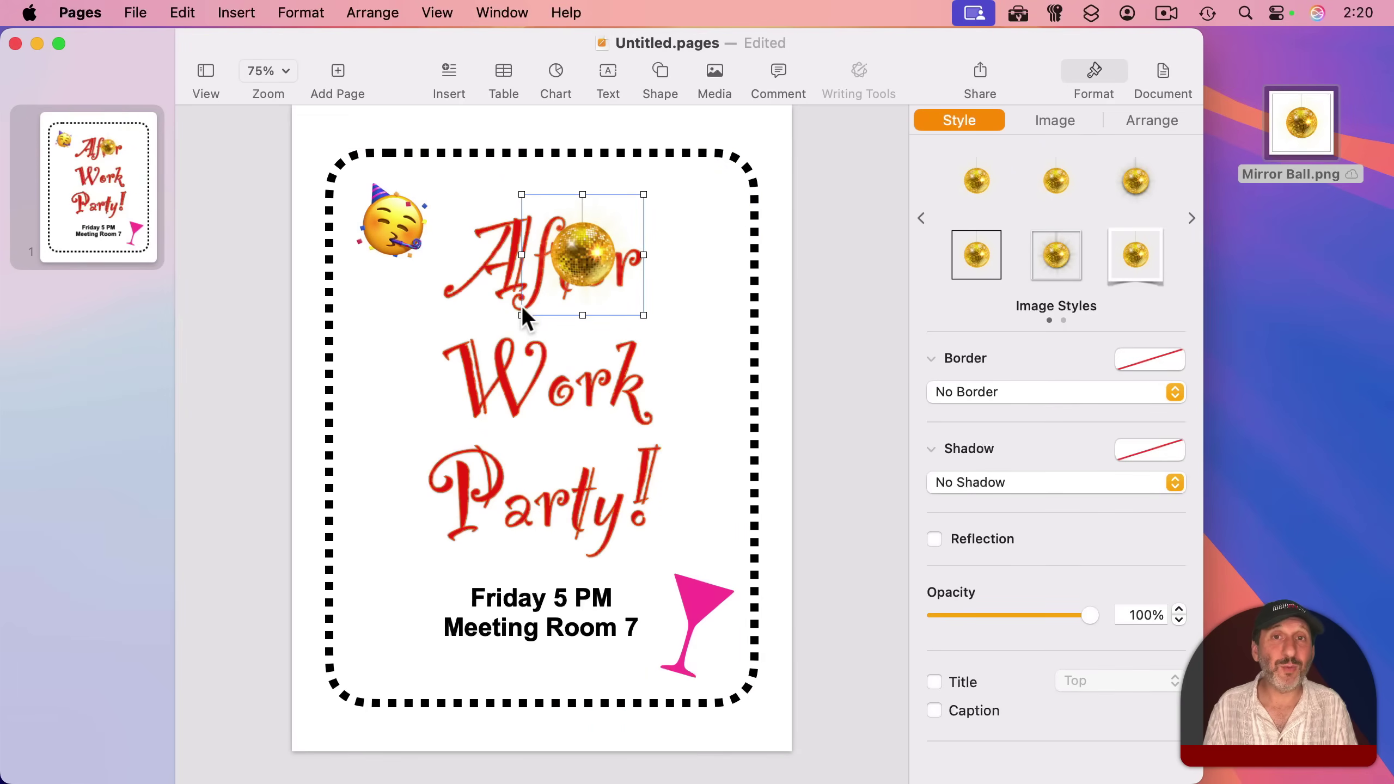
Try Automatic text wrap on the mirror ball, then set its text wrap to None
{"action": "left_click", "coordinate": [1146, 122]}
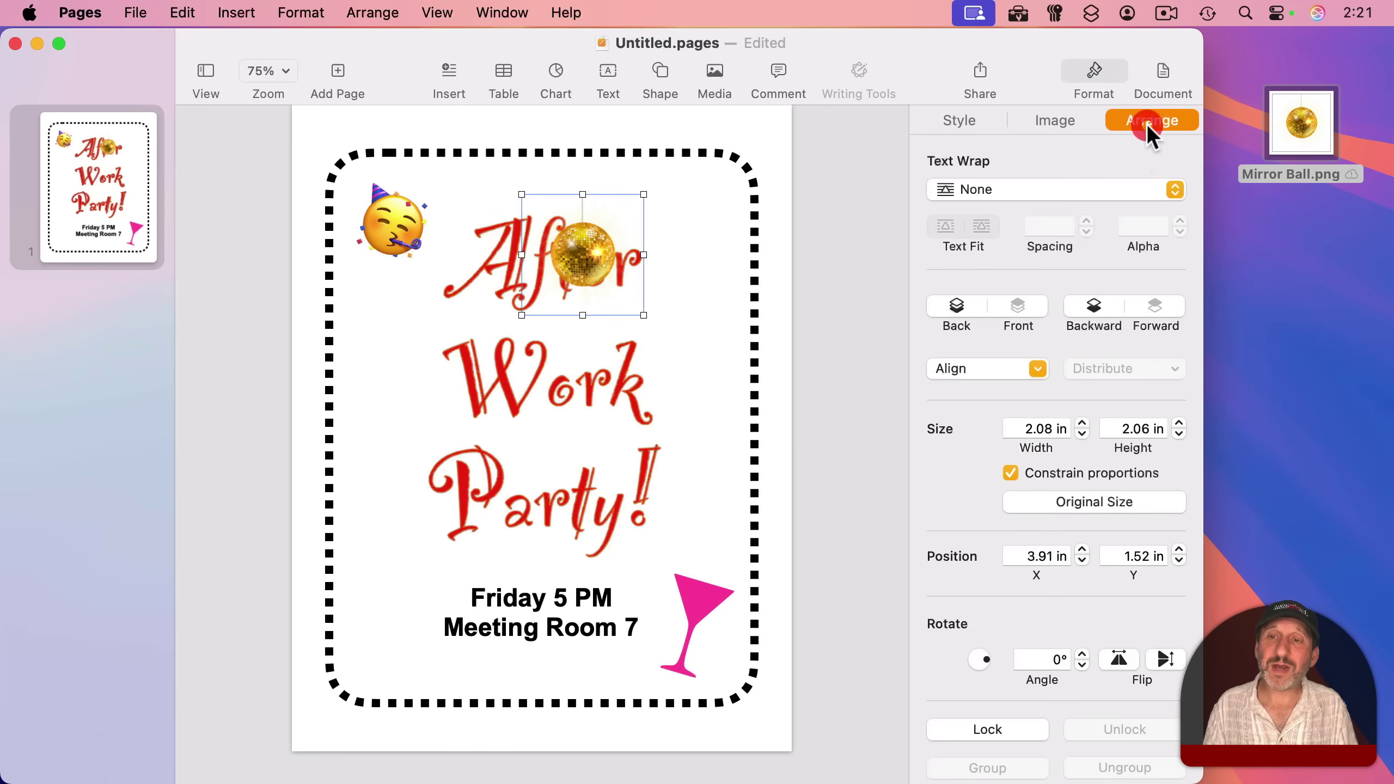
{"action": "left_click", "coordinate": [976, 189]}
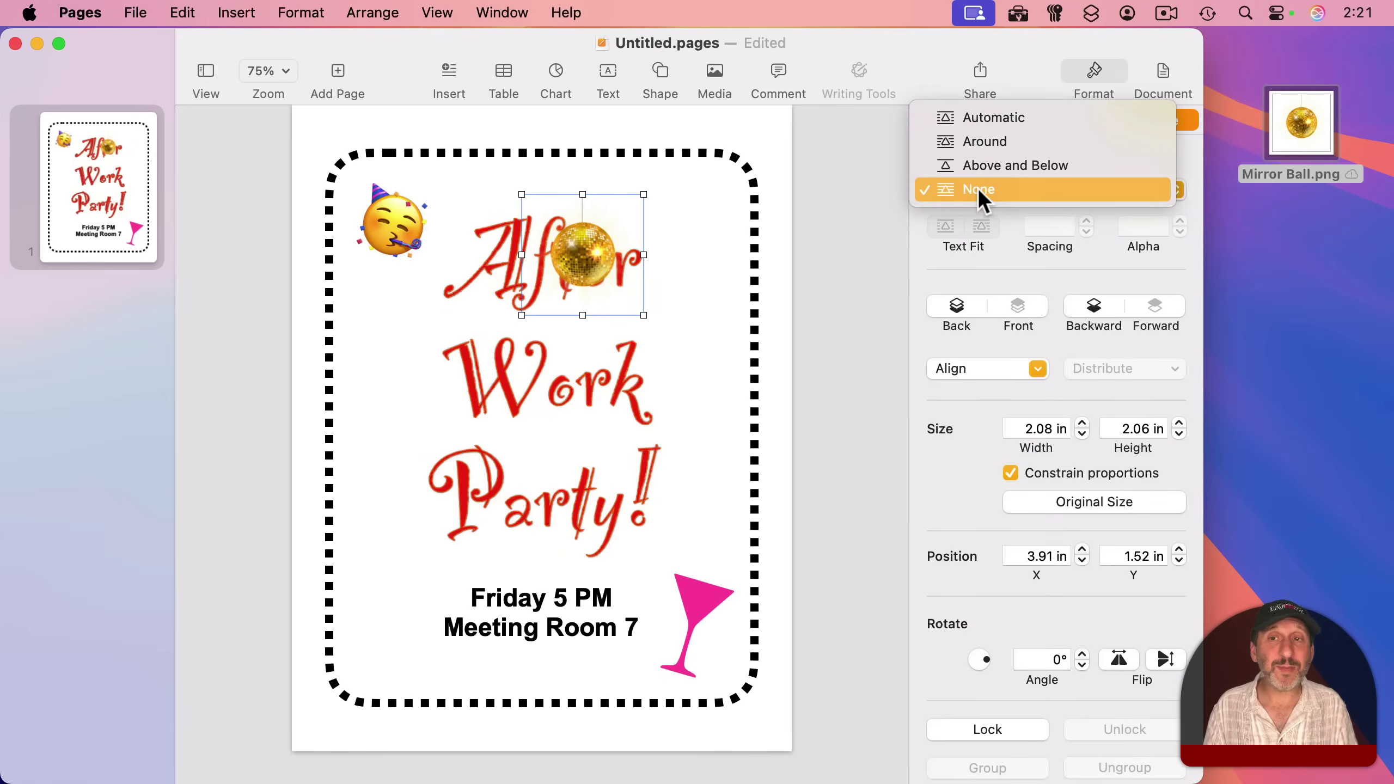
{"action": "left_click", "coordinate": [982, 116]}
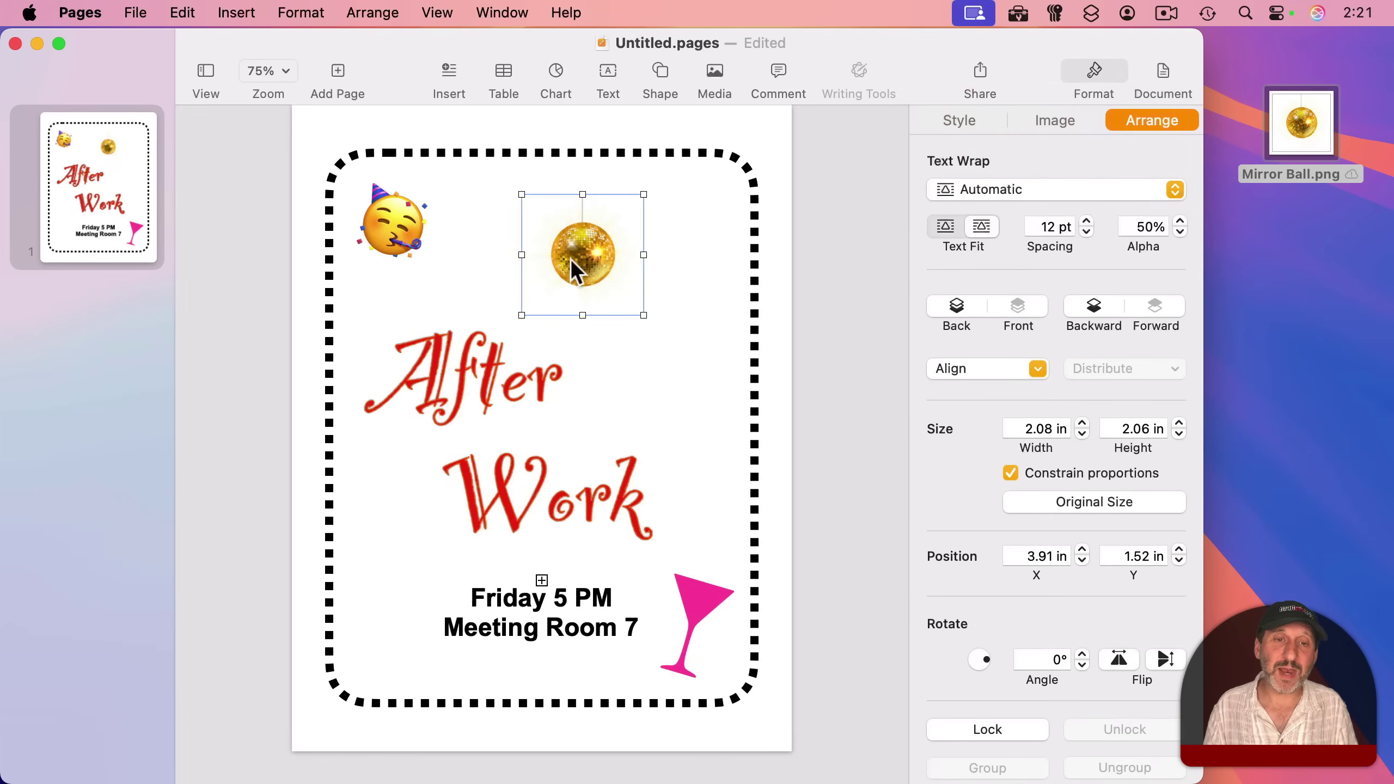
{"action": "mouse_move", "coordinate": [571, 258]}
{"action": "left_mouse_down"}
{"action": "mouse_move", "coordinate": [530, 519]}
{"action": "mouse_move", "coordinate": [477, 604]}
{"action": "mouse_move", "coordinate": [555, 365]}
{"action": "mouse_move", "coordinate": [653, 274]}
{"action": "left_mouse_up"}
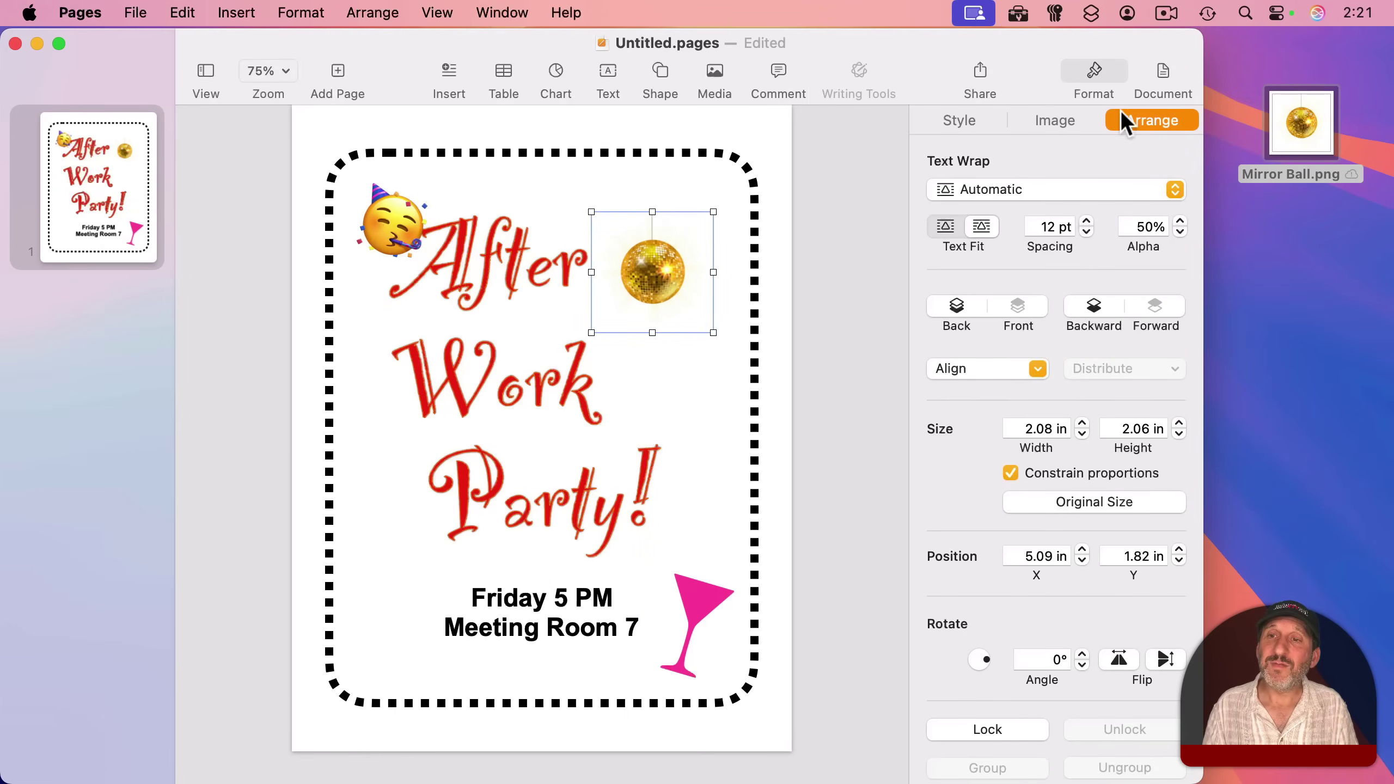
{"action": "left_click", "coordinate": [1004, 190]}
{"action": "left_click", "coordinate": [1002, 265]}
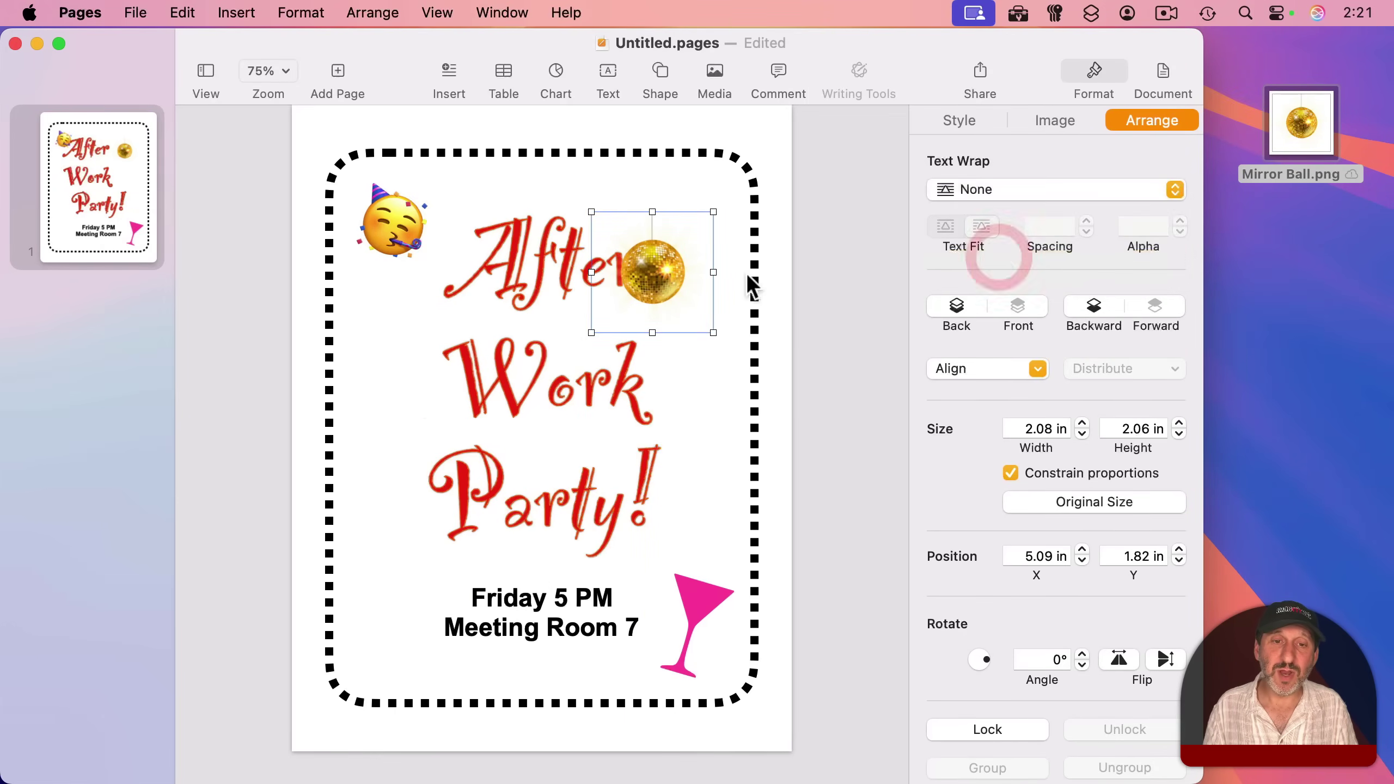
Move the mirror ball into the border's top-right corner and enlarge it slightly
{"action": "mouse_move", "coordinate": [651, 277]}
{"action": "left_mouse_down"}
{"action": "mouse_move", "coordinate": [460, 312]}
{"action": "mouse_move", "coordinate": [637, 264]}
{"action": "mouse_move", "coordinate": [702, 194]}
{"action": "mouse_move", "coordinate": [702, 206]}
{"action": "left_mouse_up"}
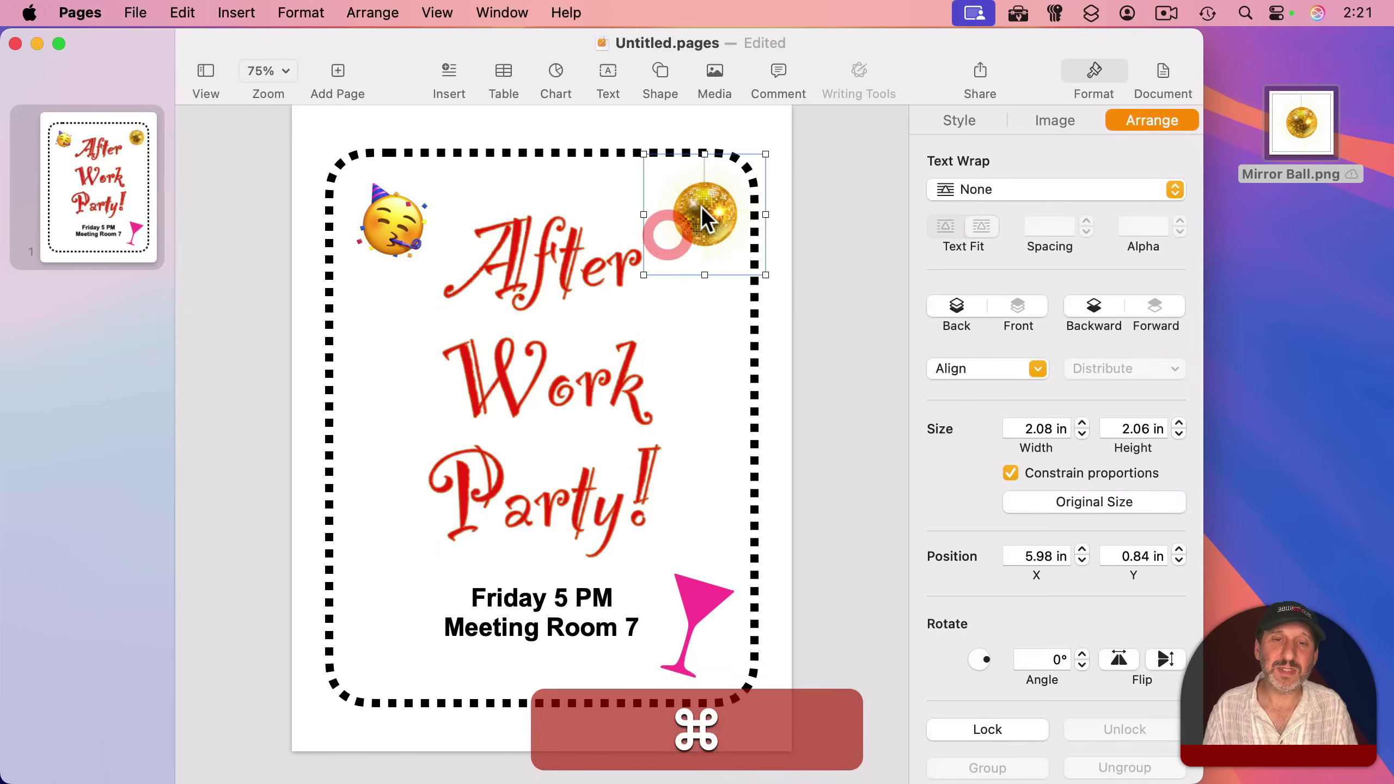
{"action": "left_click_drag", "start_coordinate": [647, 274], "coordinate": [615, 300]}
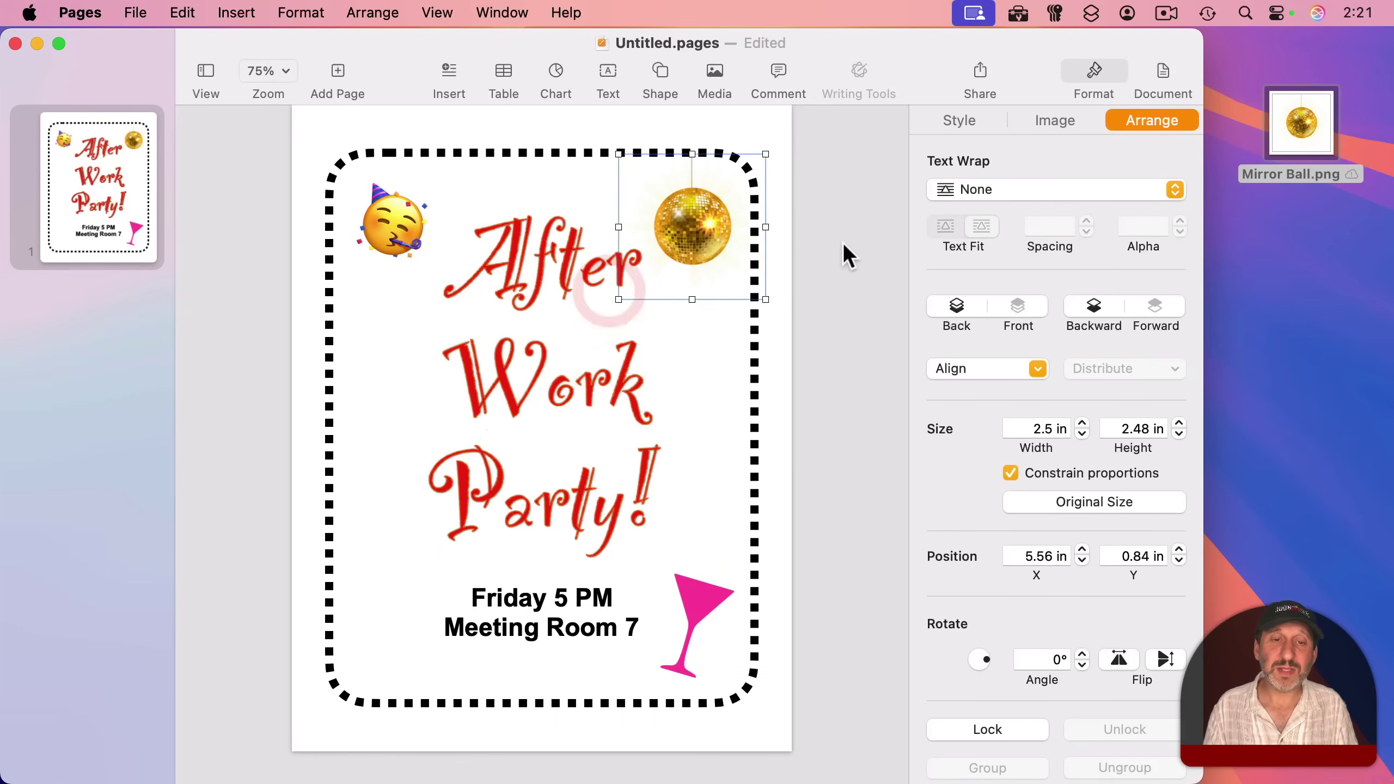
{"action": "left_click", "coordinate": [843, 264]}
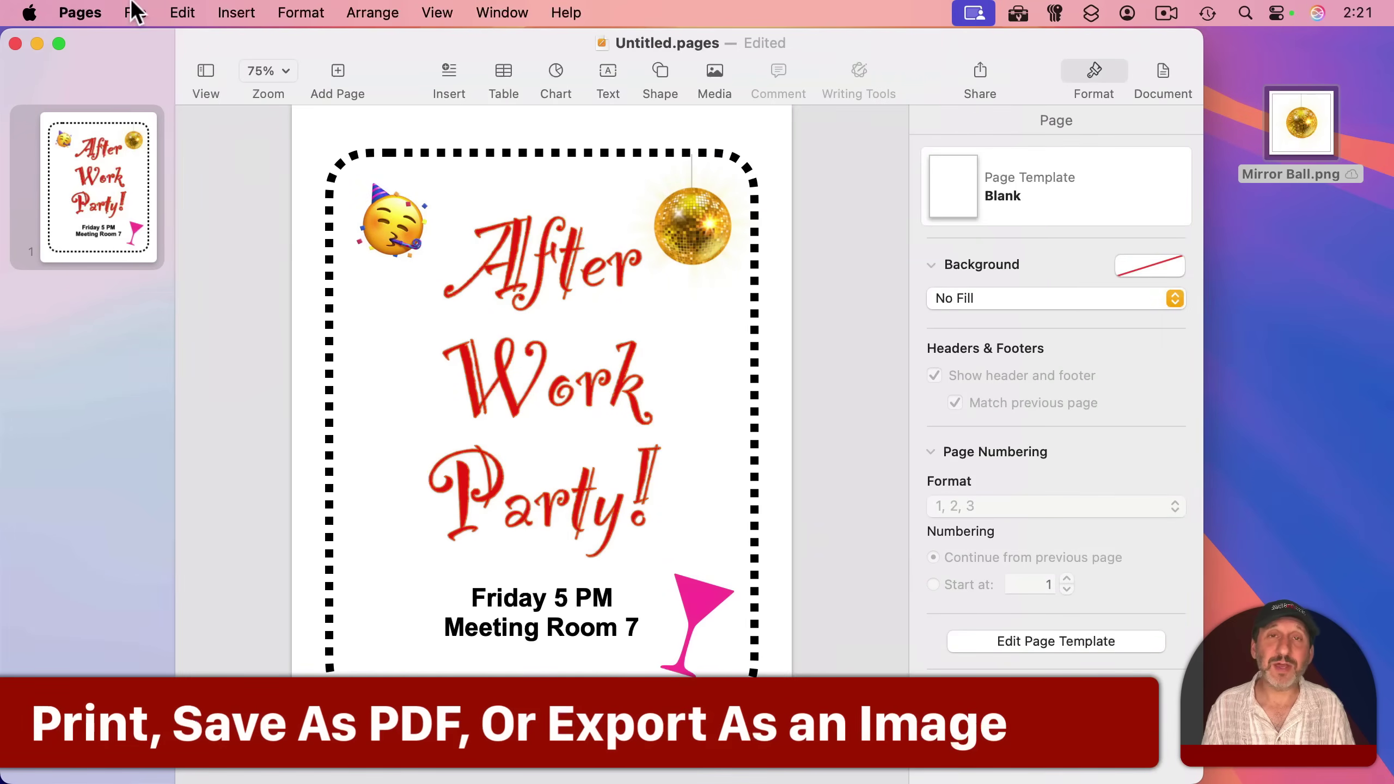
Open the Print and PDF export options for the sign, cancelling both
{"action": "left_click", "coordinate": [135, 10]}
{"action": "left_click", "coordinate": [165, 628]}
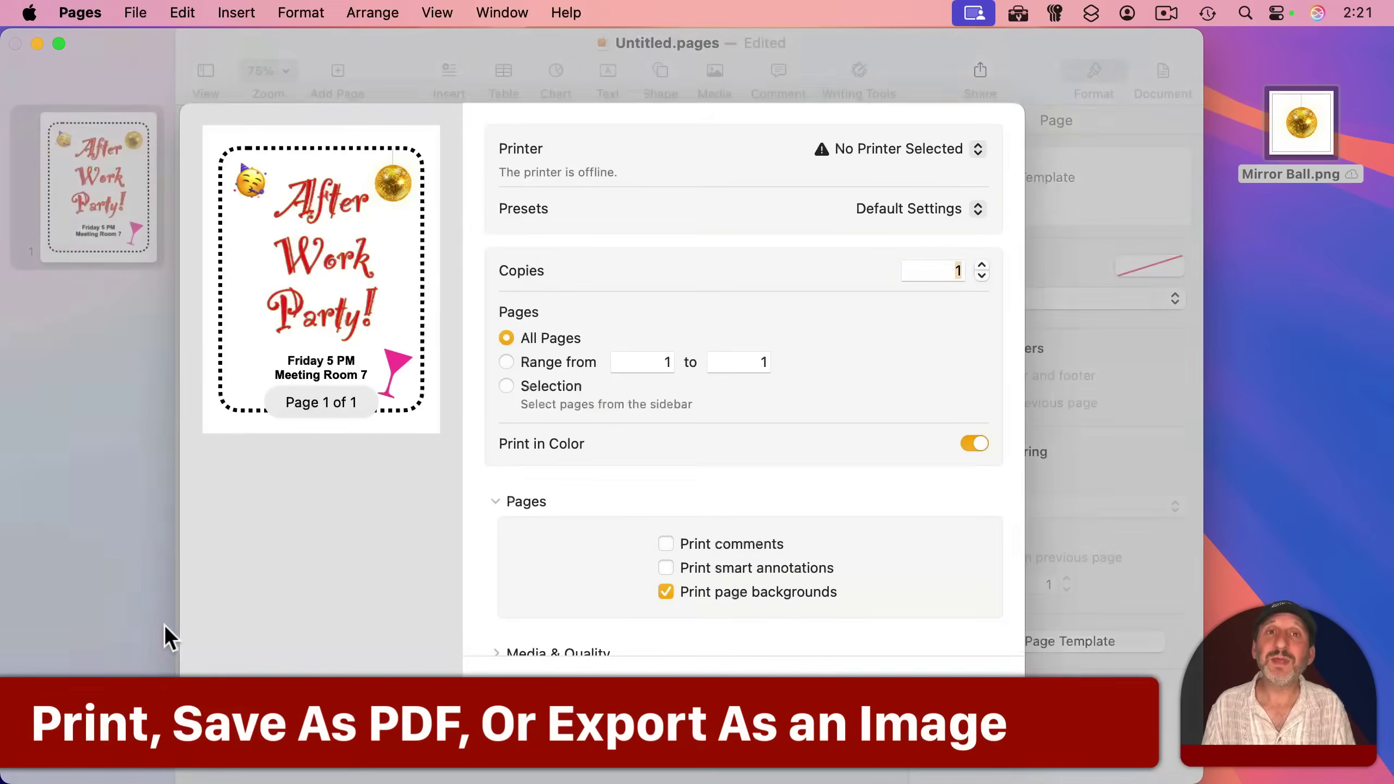
{"action": "left_click", "coordinate": [862, 678]}
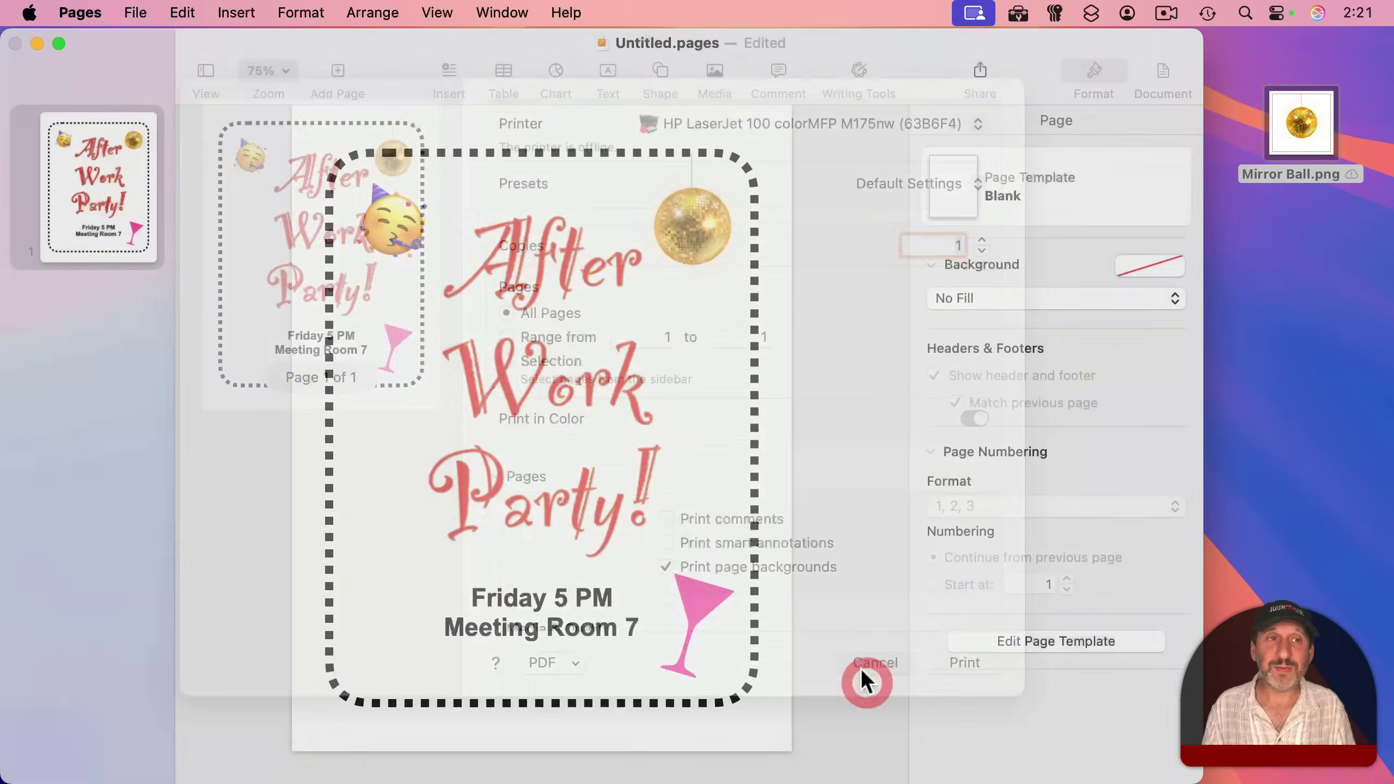
{"action": "left_click", "coordinate": [135, 10]}
{"action": "mouse_move", "coordinate": [155, 344]}
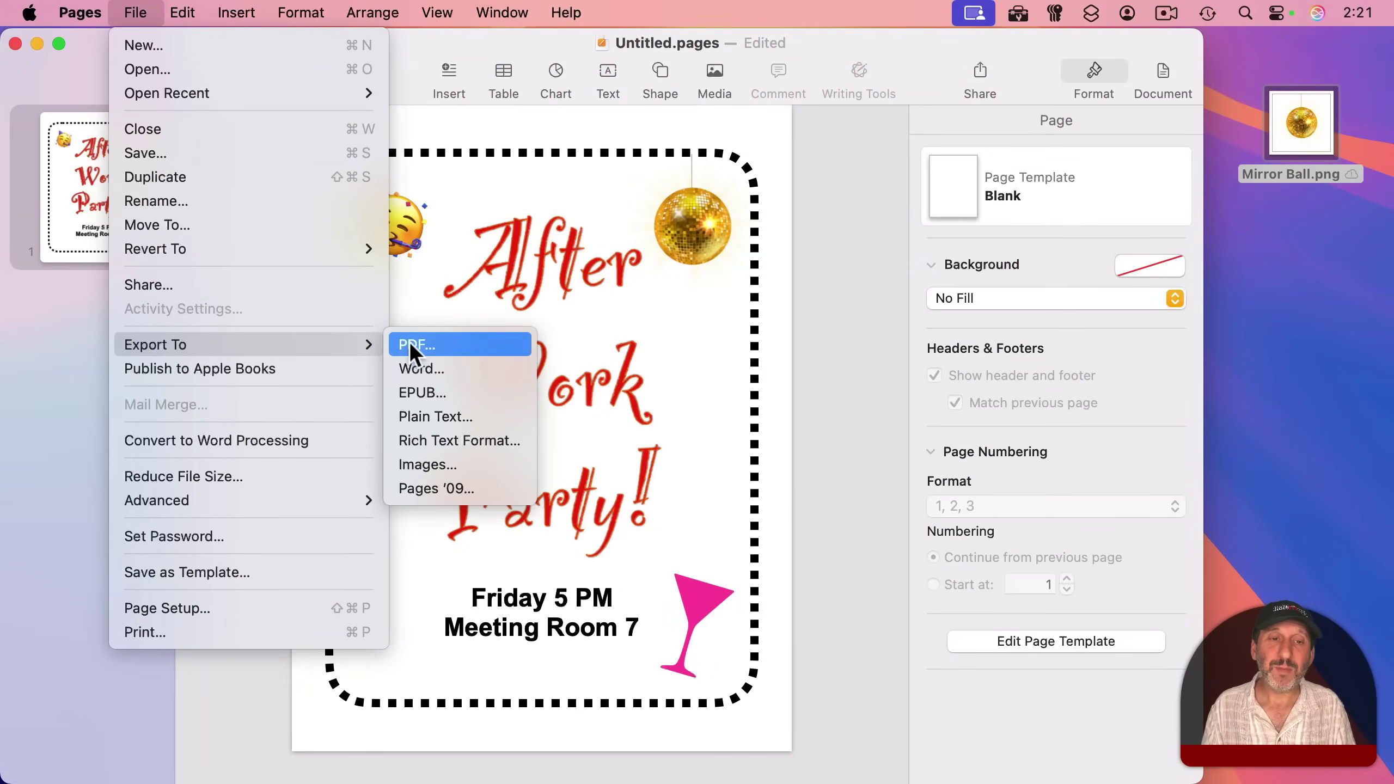
{"action": "left_click", "coordinate": [411, 343]}
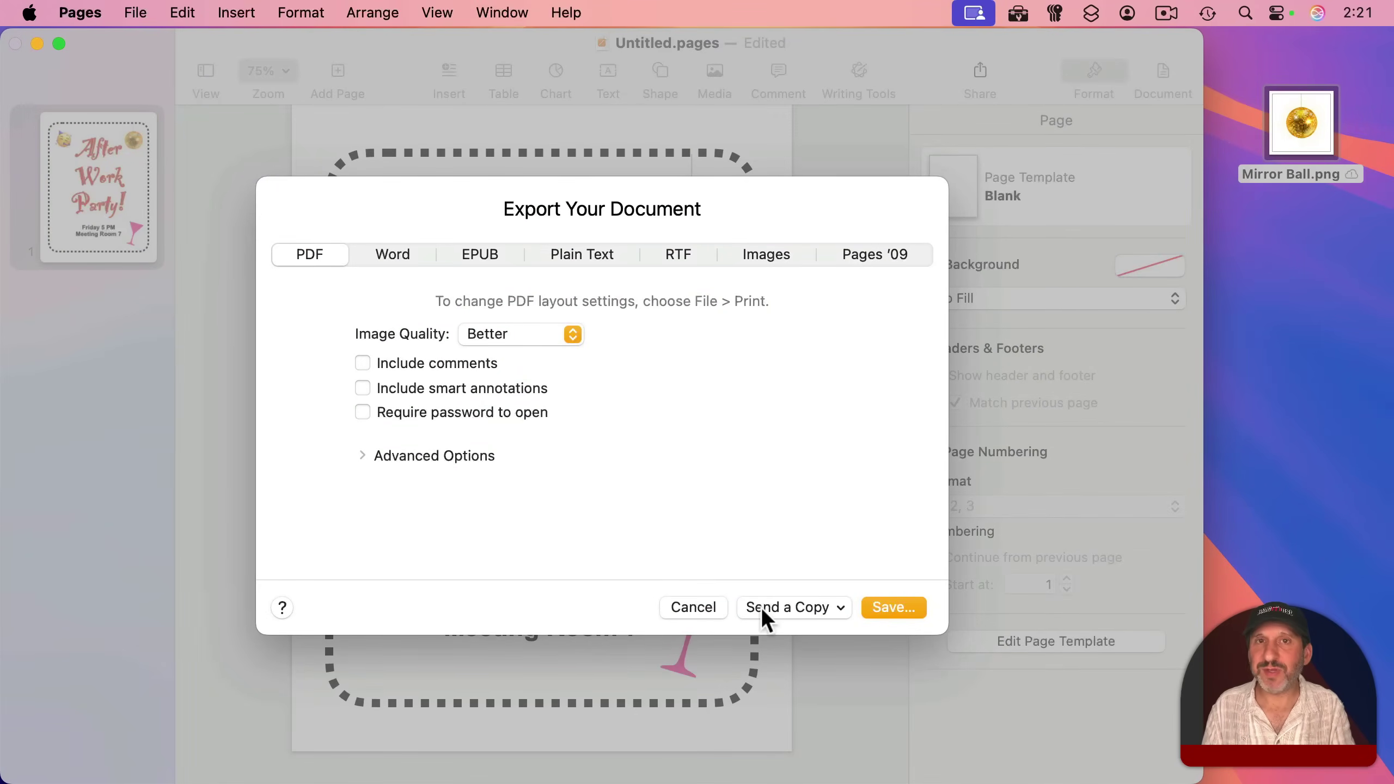
{"action": "left_click", "coordinate": [706, 608]}
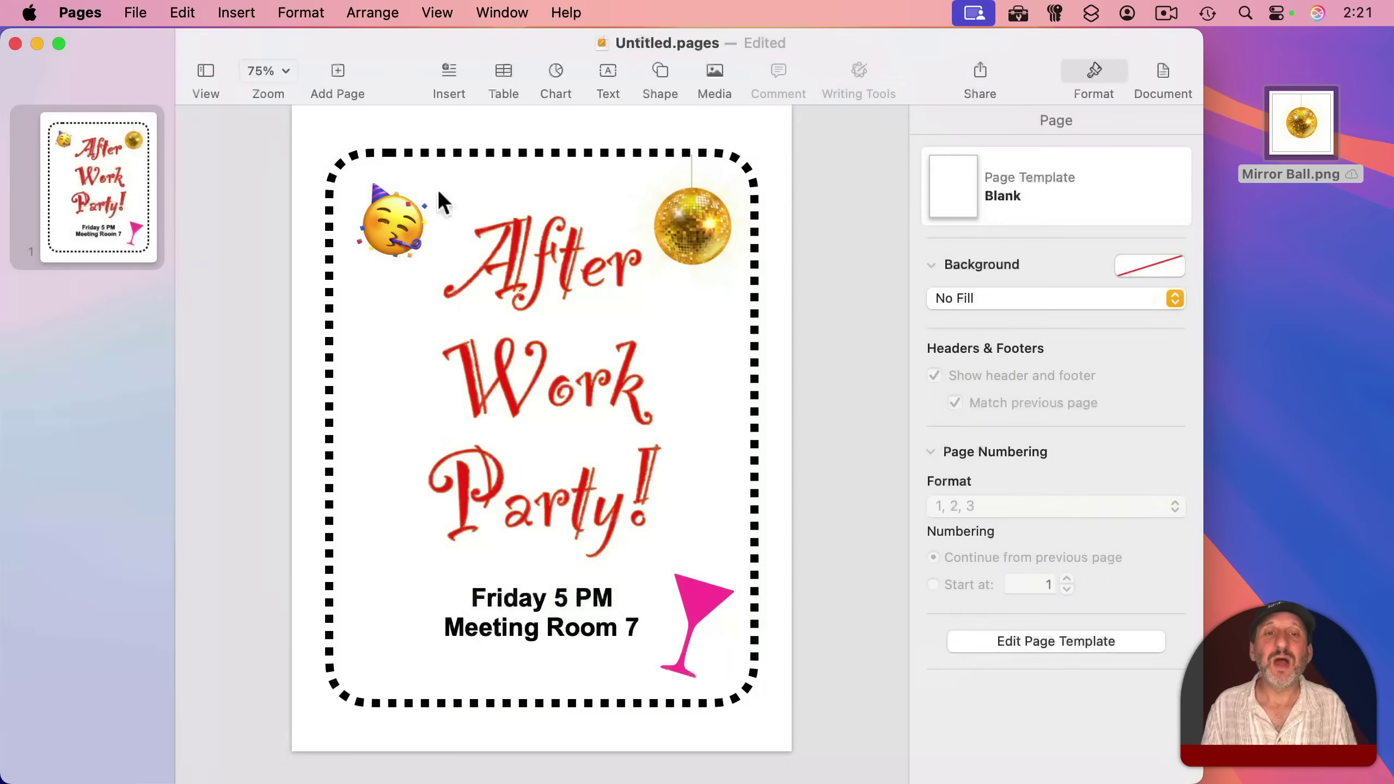
Export the sign as a JPEG image to the Desktop
{"action": "left_click", "coordinate": [131, 11]}
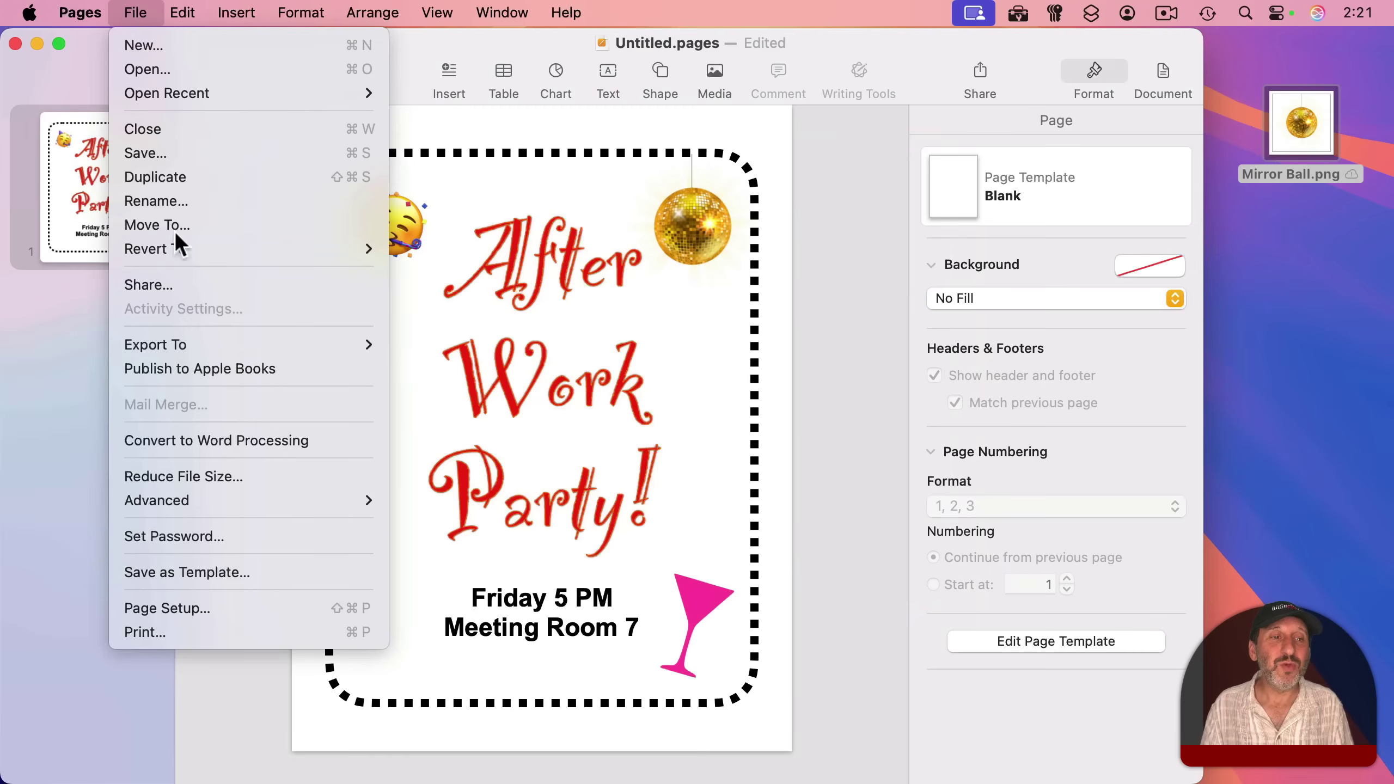
{"action": "mouse_move", "coordinate": [154, 344]}
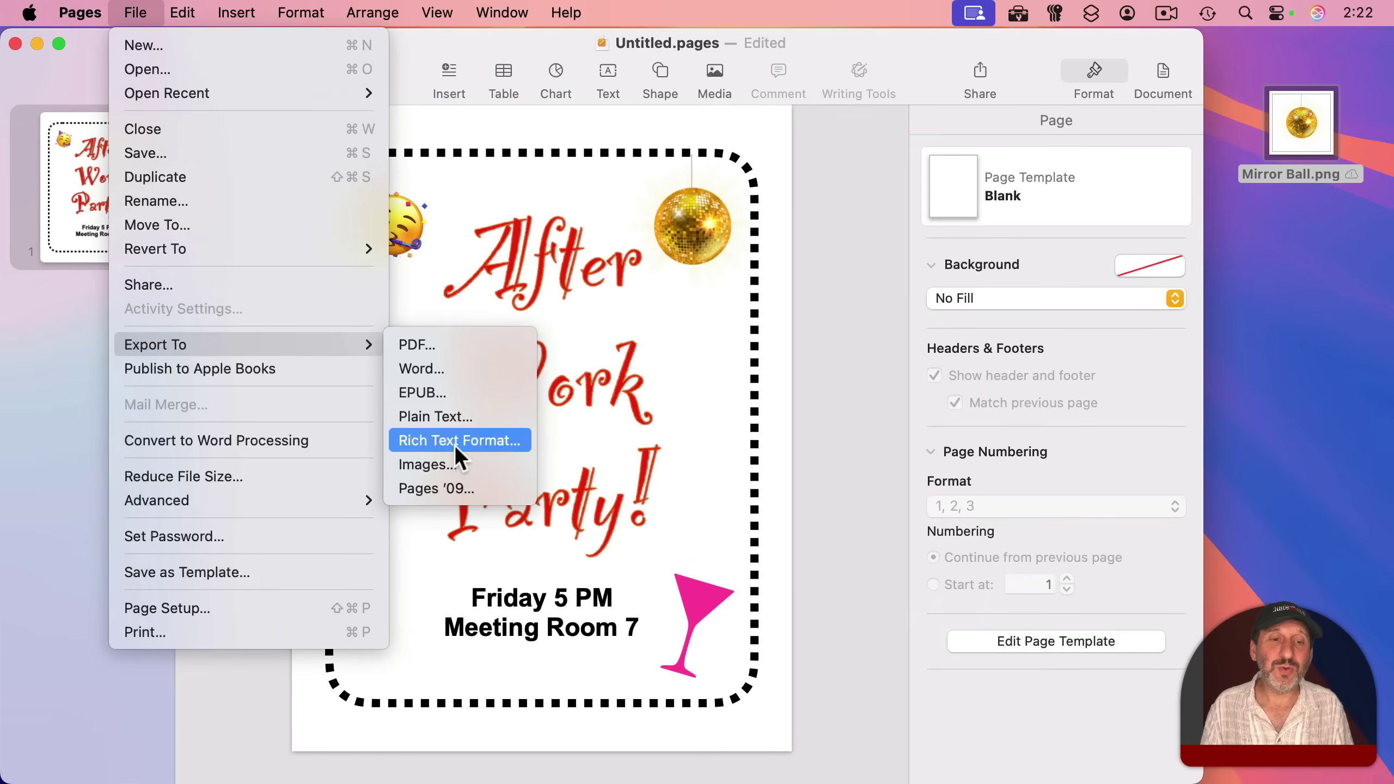
{"action": "left_click", "coordinate": [444, 464]}
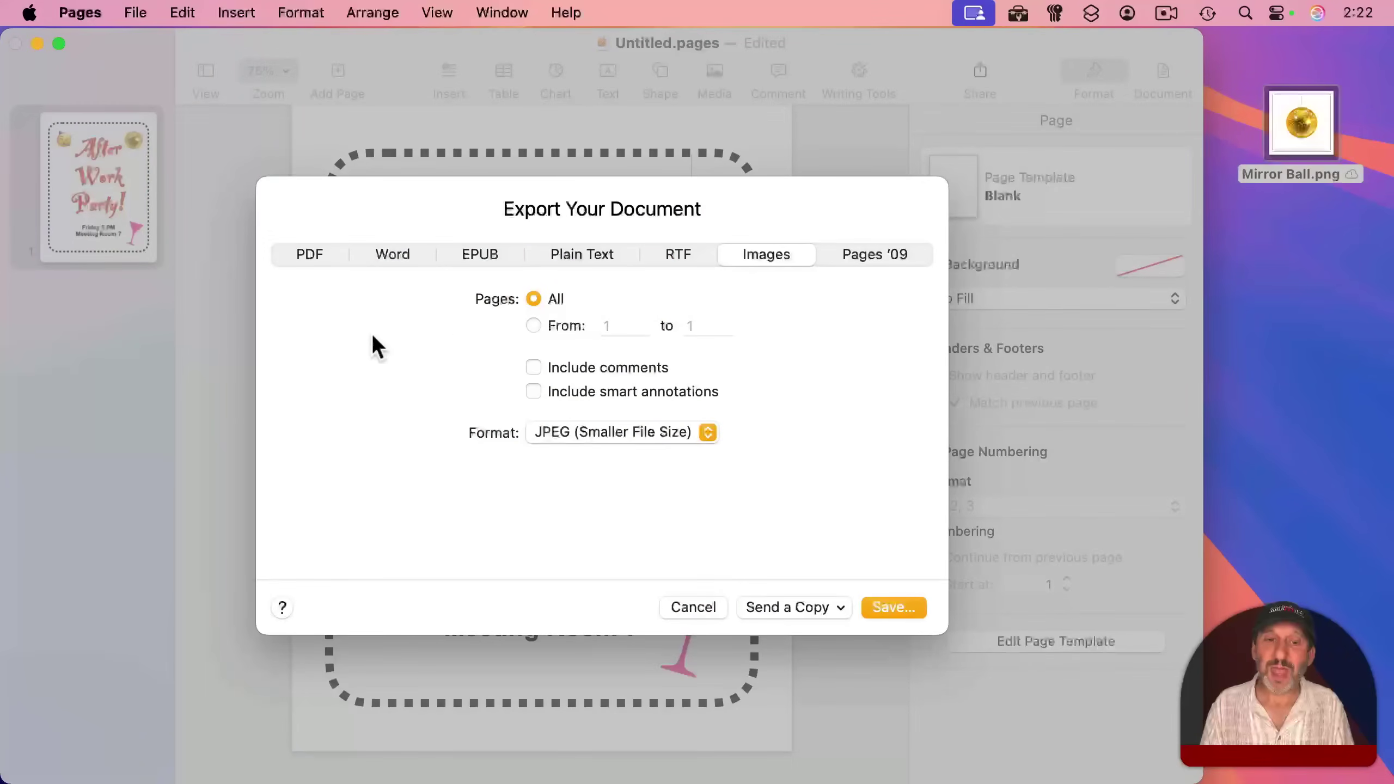
{"action": "left_click", "coordinate": [895, 606]}
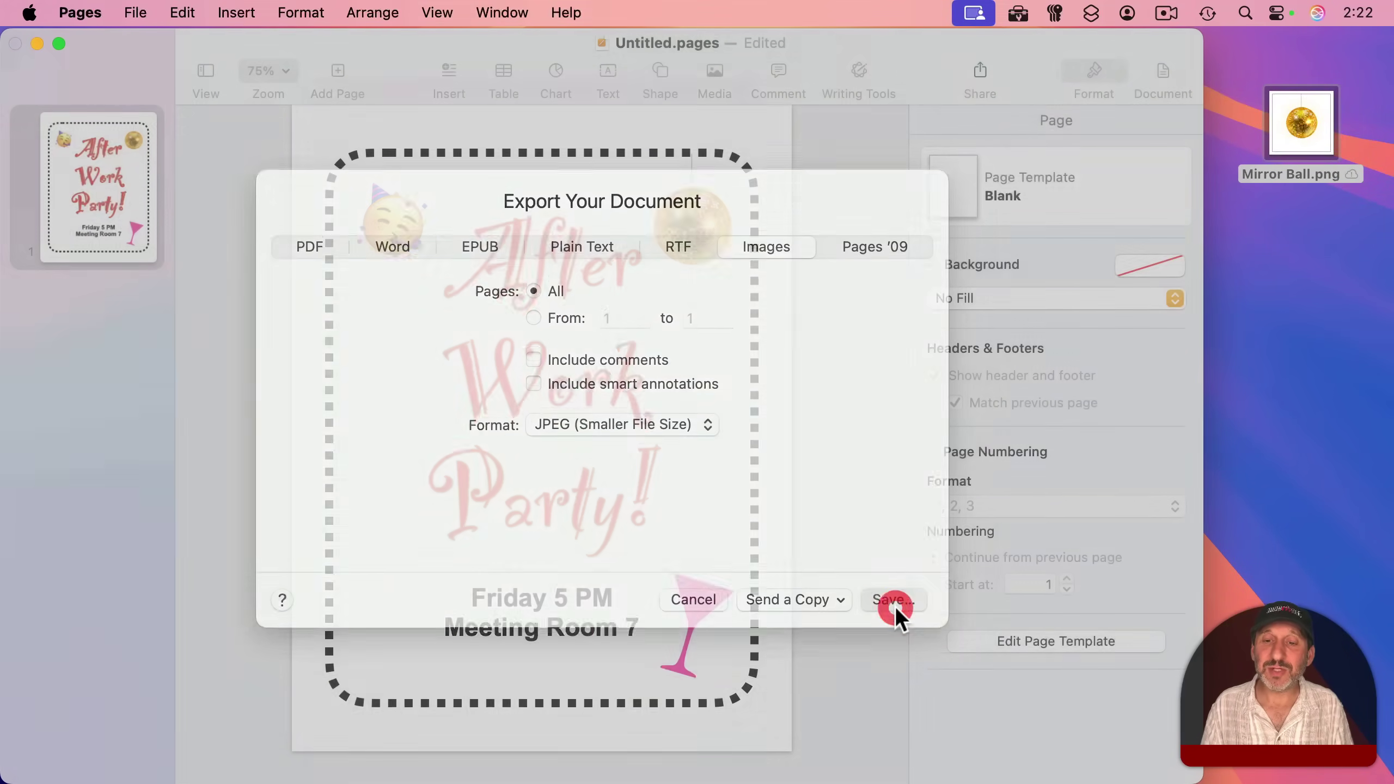
{"action": "key", "text": "cmd+d"}
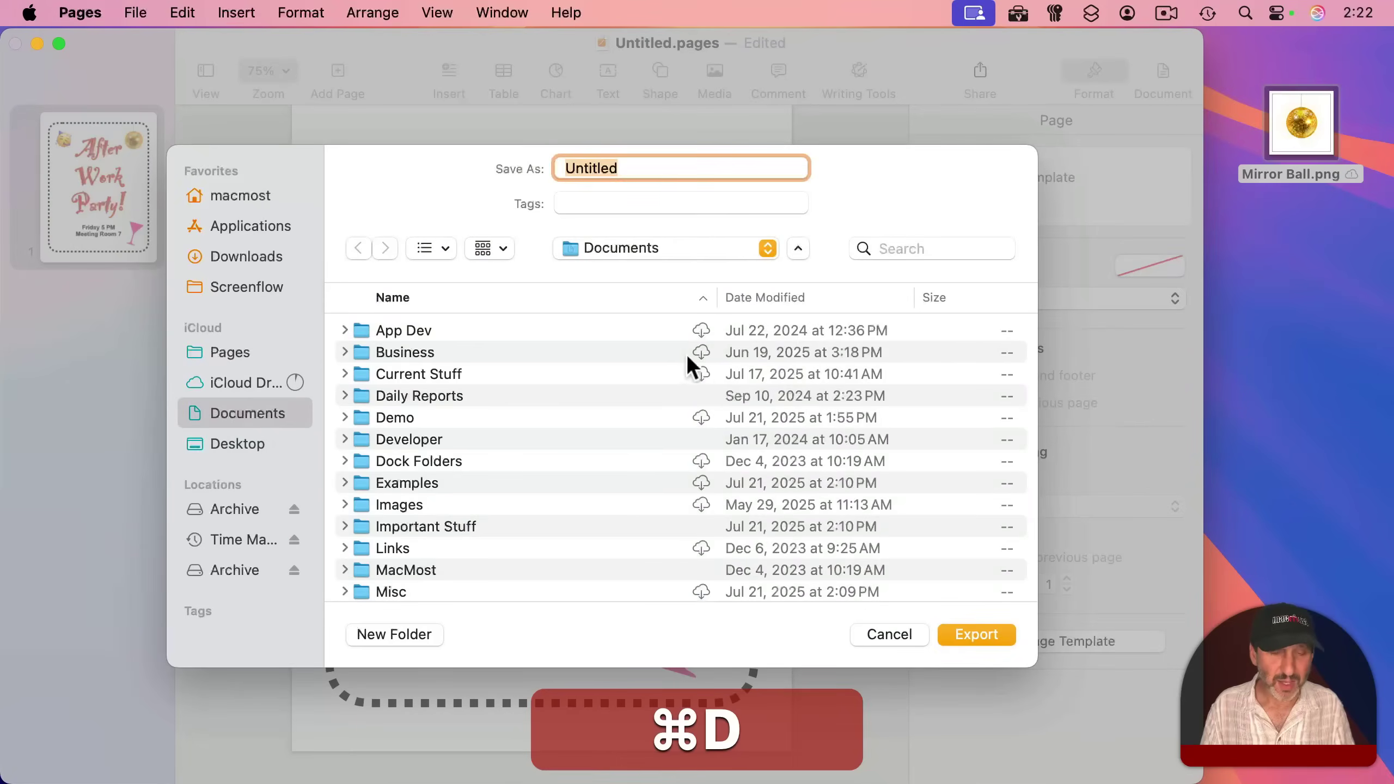
{"action": "left_click", "coordinate": [981, 634]}
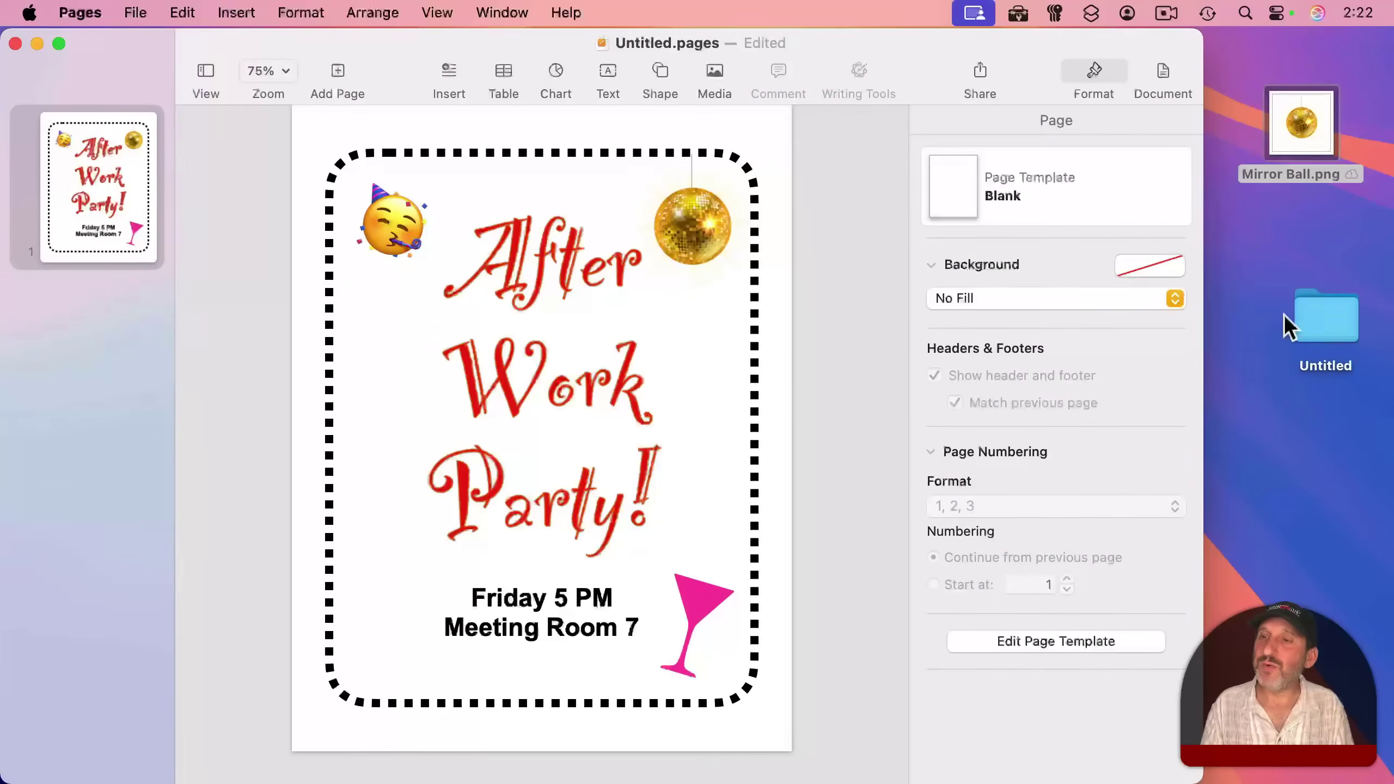
{"action": "double_click", "coordinate": [1326, 321]}
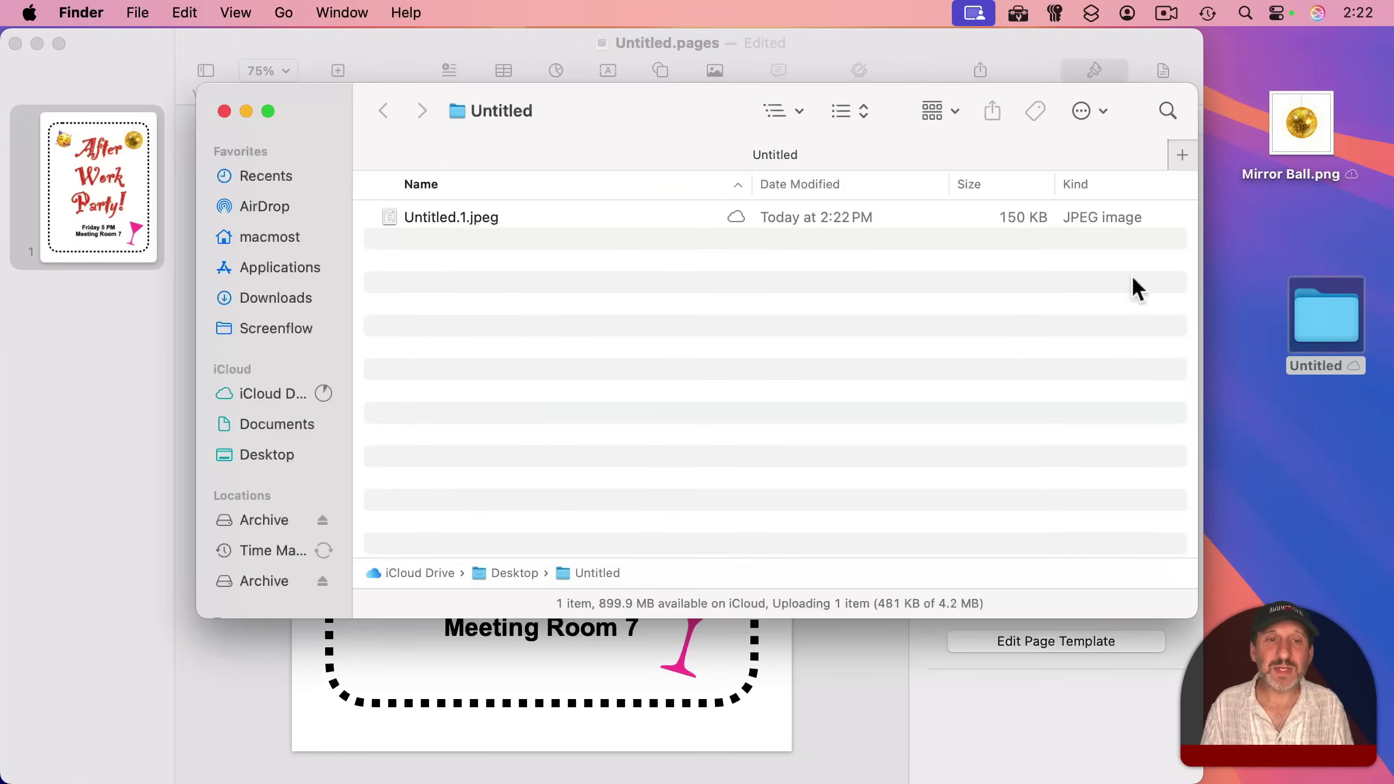
{"action": "left_click", "coordinate": [421, 217]}
{"action": "key", "text": "space"}
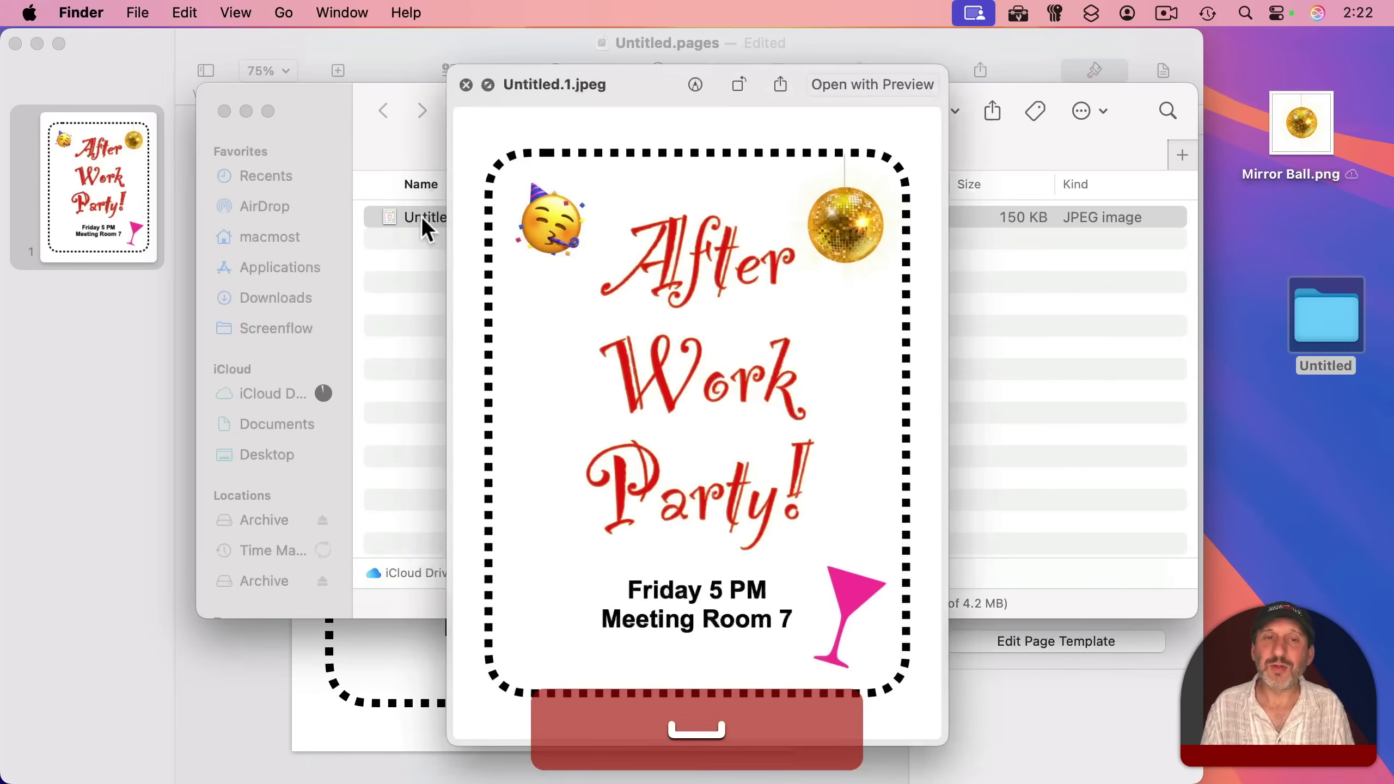
{"action": "scroll", "coordinate": [750, 298], "scroll_direction": "up", "scroll_amount": 5}
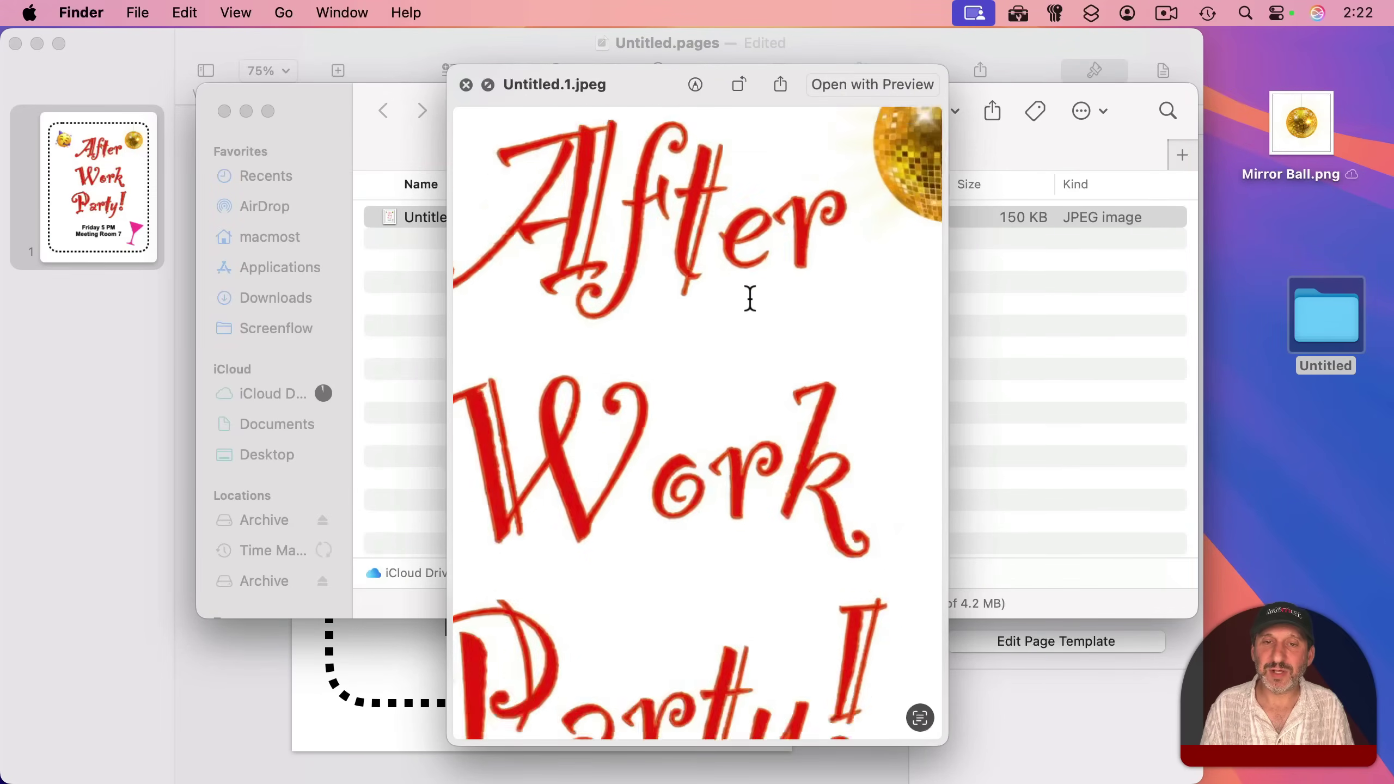
{"action": "scroll", "coordinate": [750, 299], "scroll_direction": "down", "scroll_amount": 5}
{"action": "key", "text": "space"}
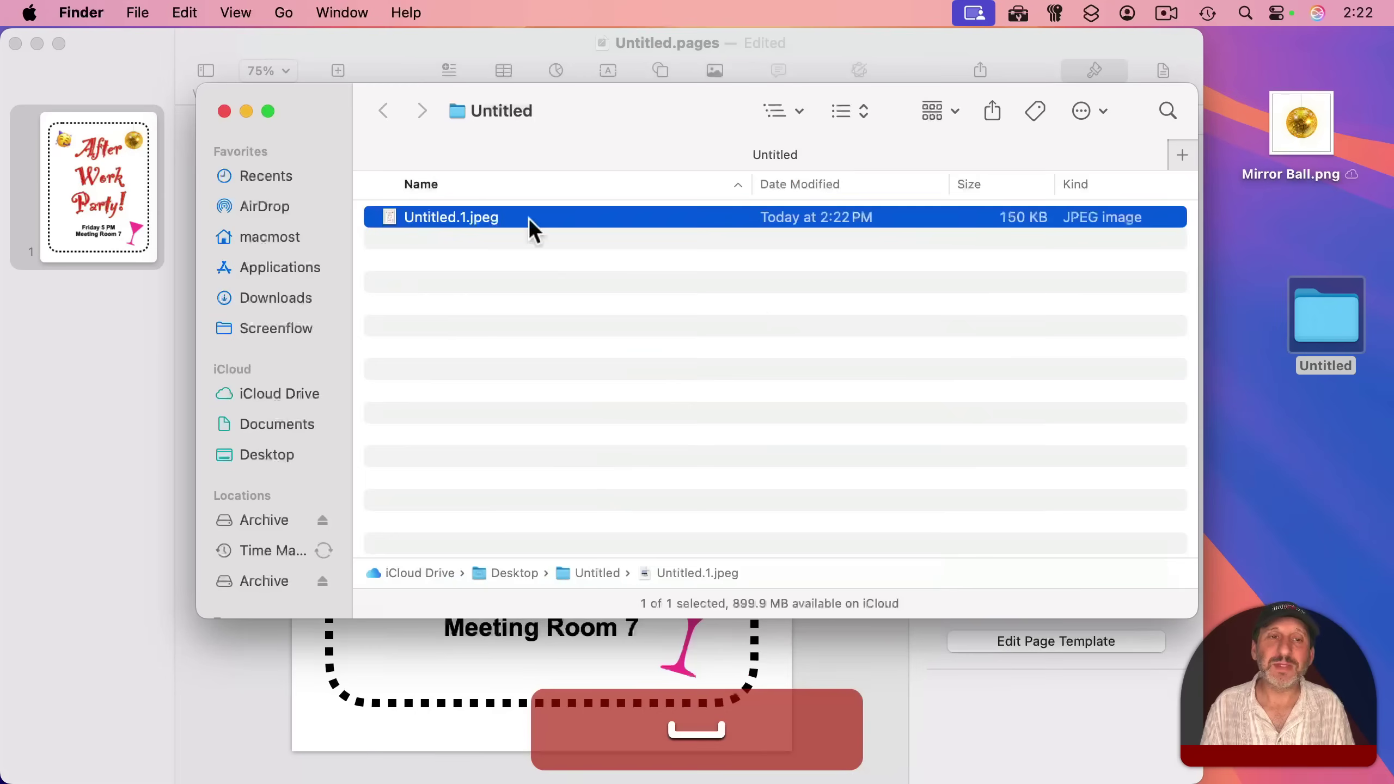
{"action": "left_click", "coordinate": [224, 112]}
{"action": "left_click", "coordinate": [930, 55]}
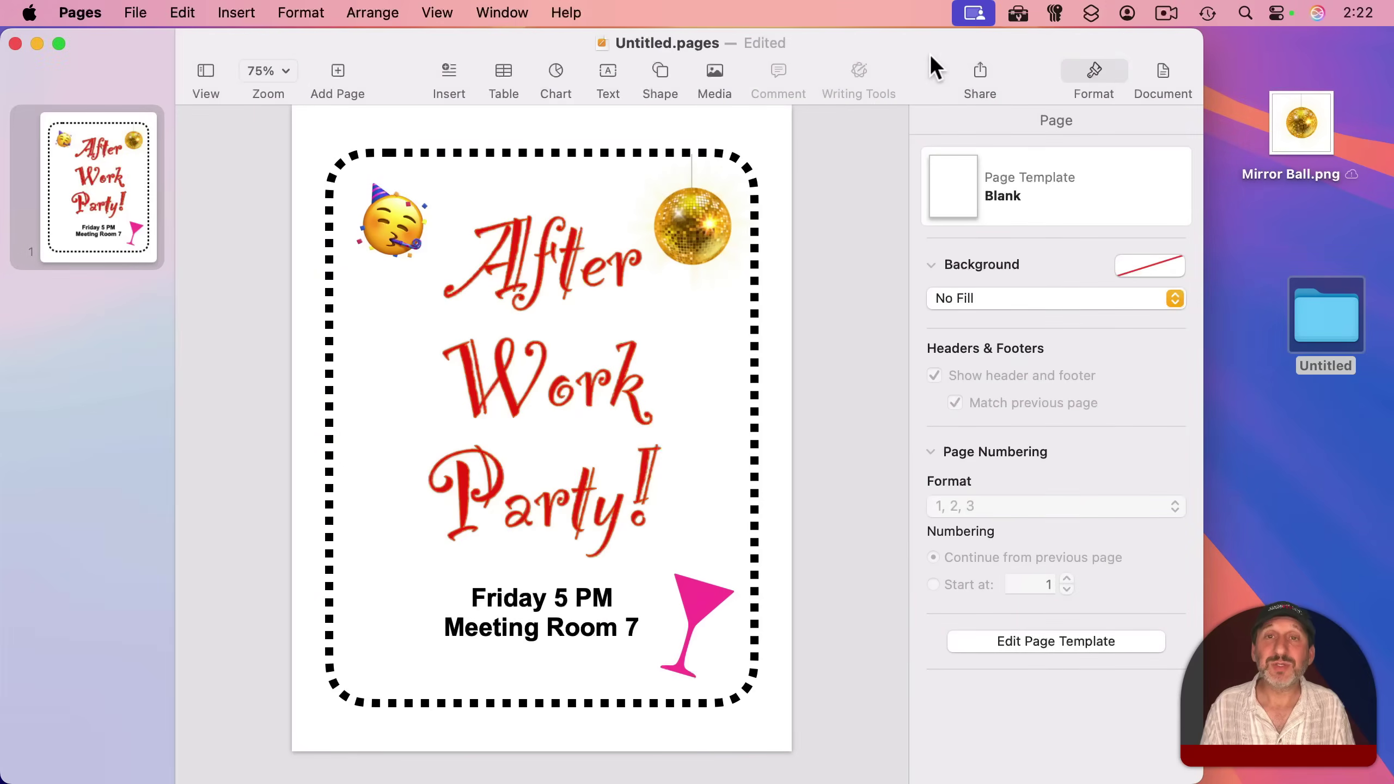